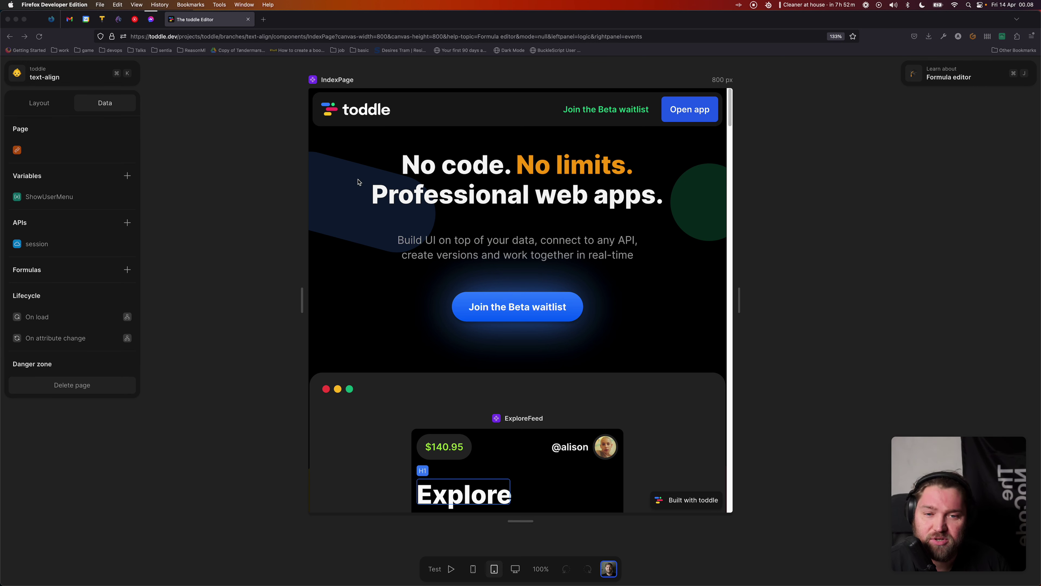
# - Examine the text styling options, including the font weight choices, of the div wrapping SiteMenu
pyautogui.click(231, 182)
pyautogui.click(39, 103)
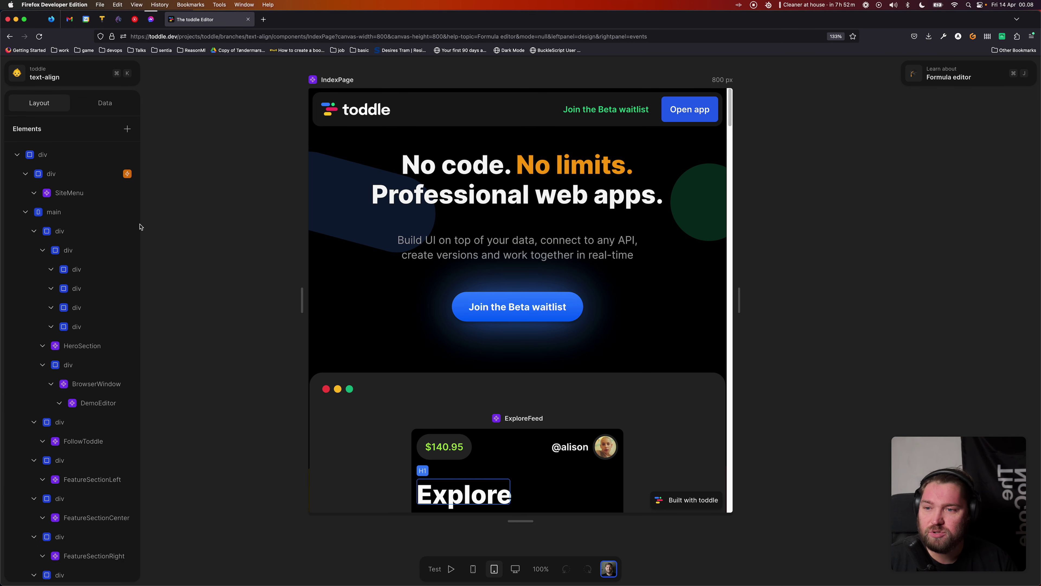
pyautogui.click(69, 176)
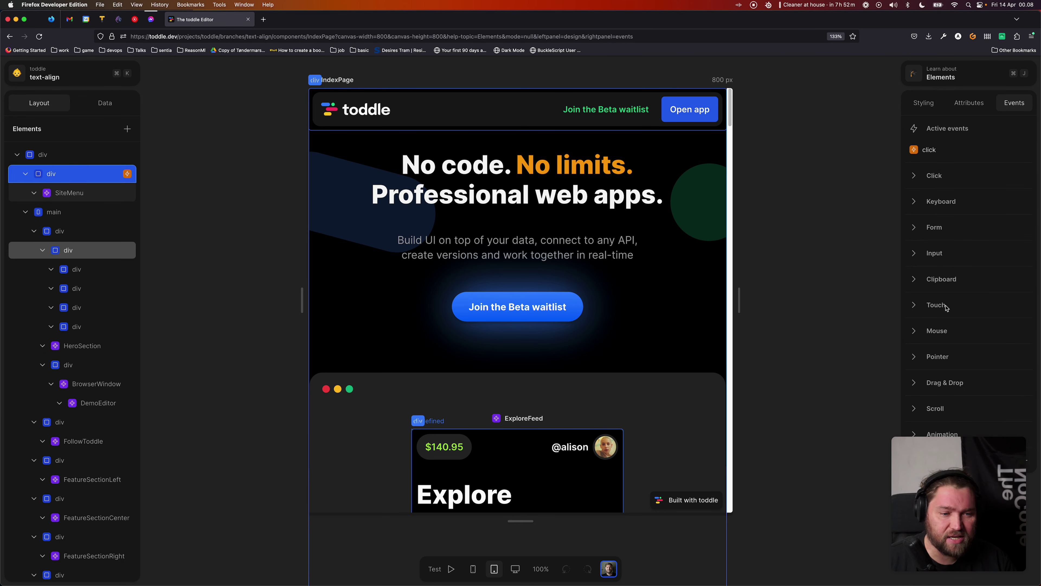
pyautogui.moveTo(993, 525)
pyautogui.mouseDown()
pyautogui.moveTo(808, 519)
pyautogui.moveTo(973, 525)
pyautogui.mouseUp()
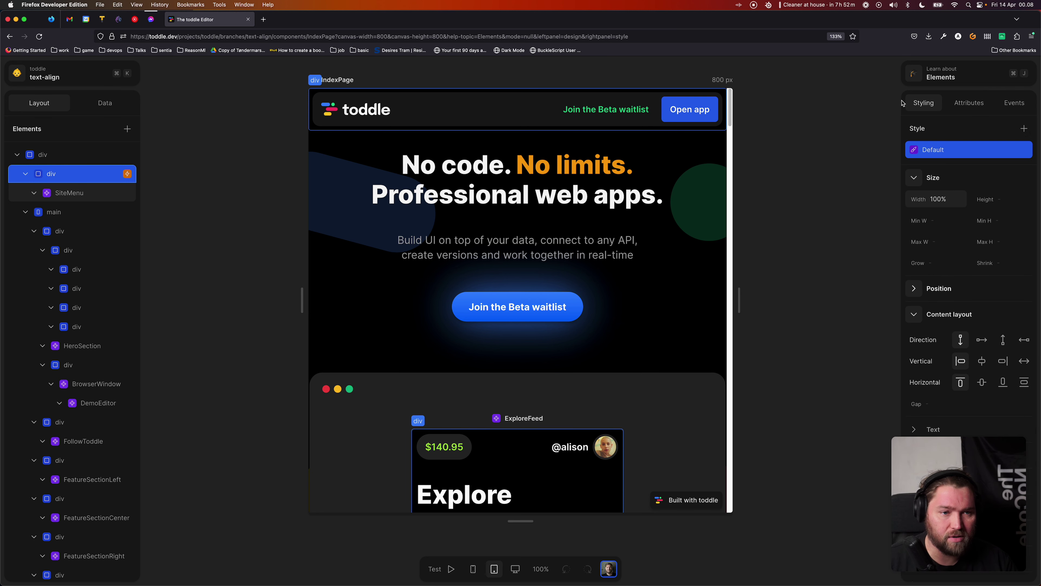
pyautogui.click(949, 488)
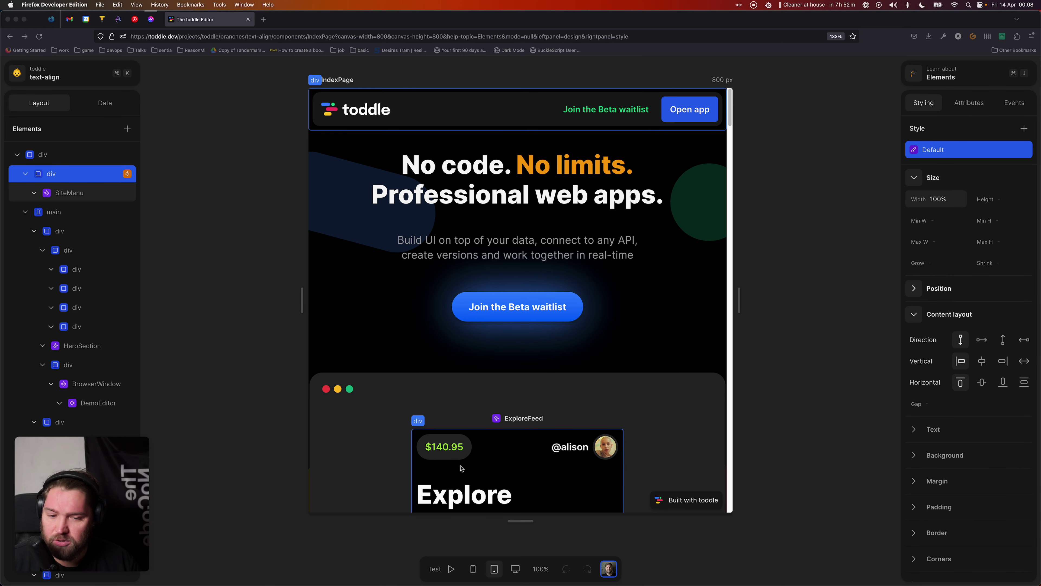
pyautogui.click(908, 437)
pyautogui.click(923, 433)
pyautogui.scroll(-3, 984, 423)
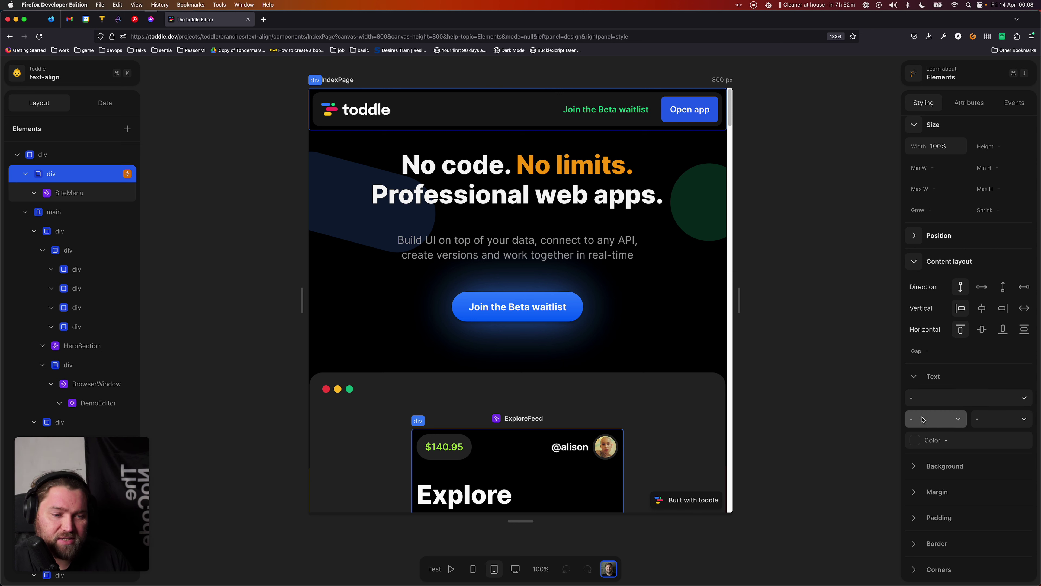
pyautogui.click(1012, 423)
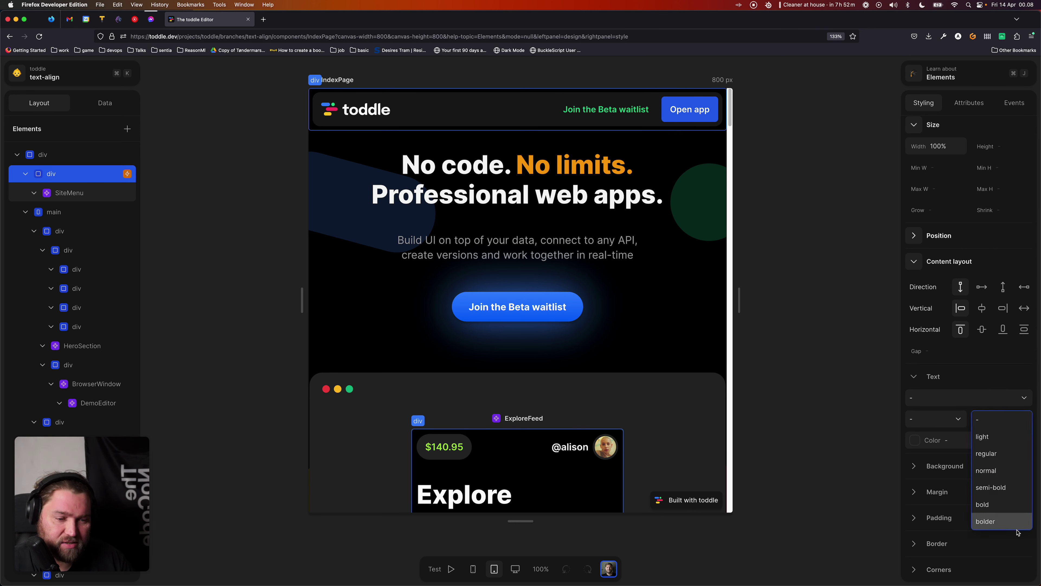
pyautogui.click(825, 417)
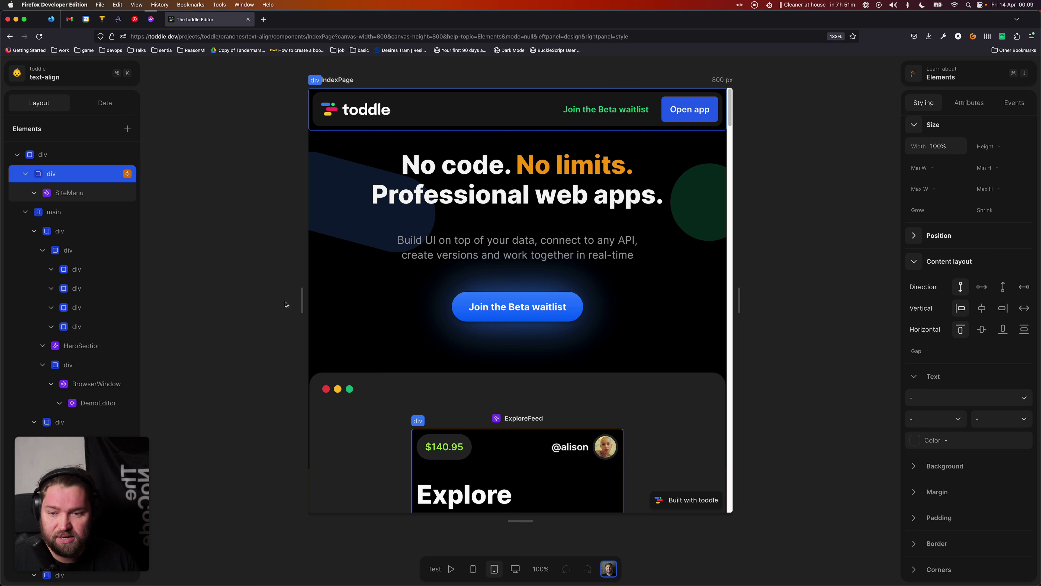
# - Open the LayoutStyles component and switch its canvas to the 300 px mobile width
pyautogui.press('super+k')
pyautogui.write('lay')
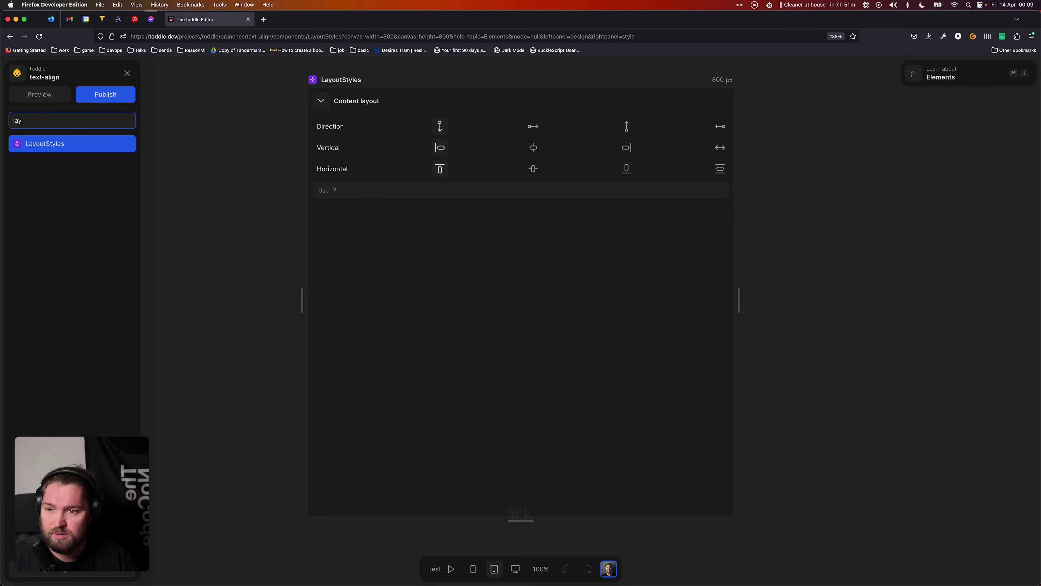
pyautogui.press('Return')
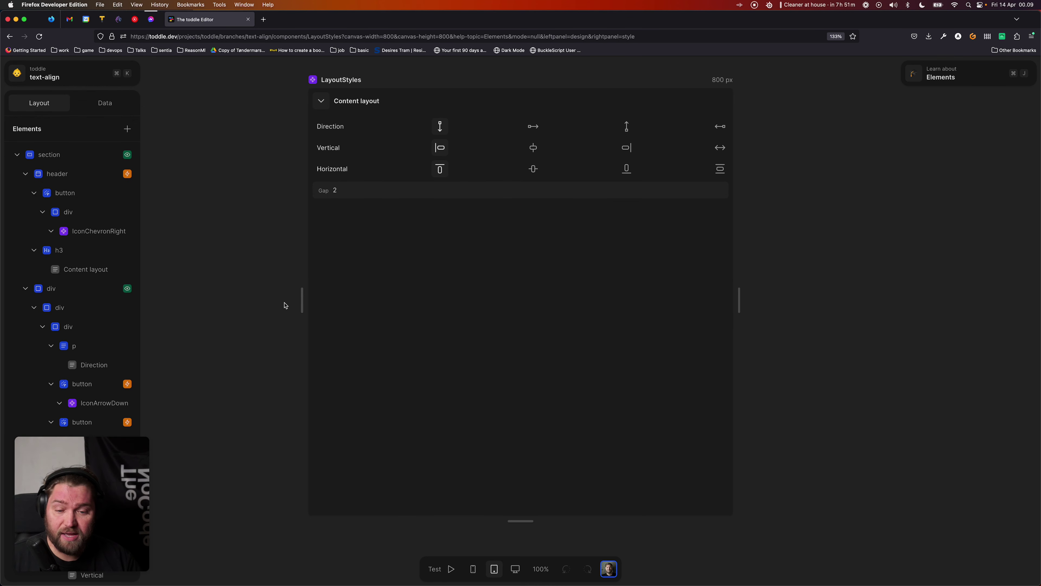
pyautogui.click(473, 568)
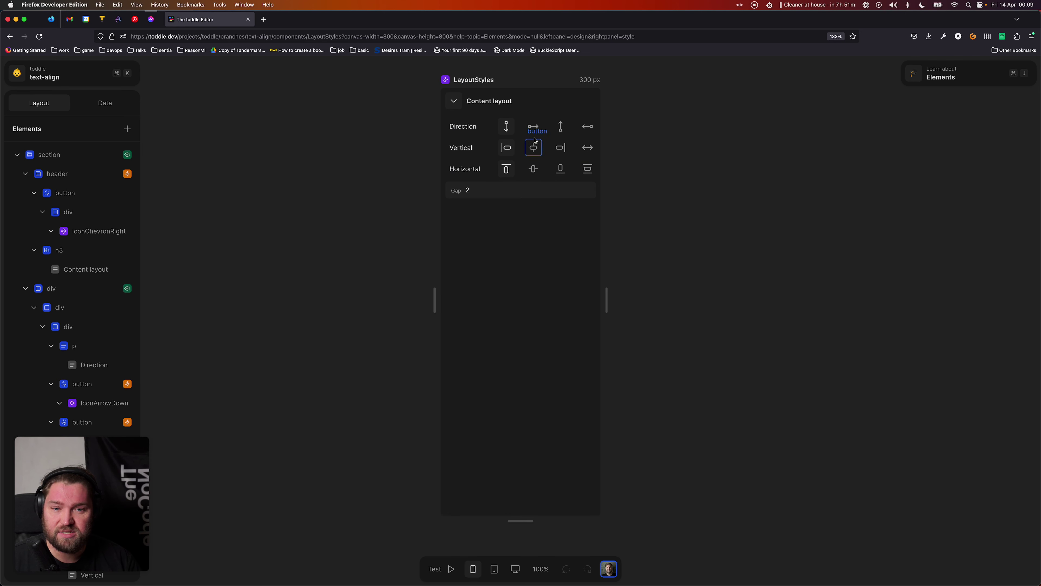
# - Copy the div holding the Horizontal label and its alignment buttons from LayoutStyles
pyautogui.click(62, 211)
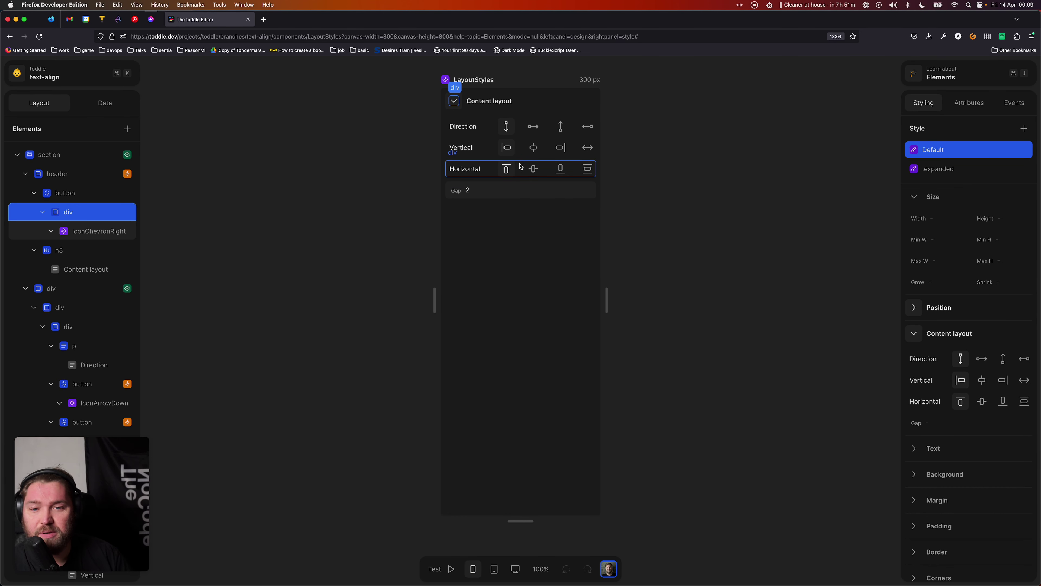
pyautogui.click(490, 165)
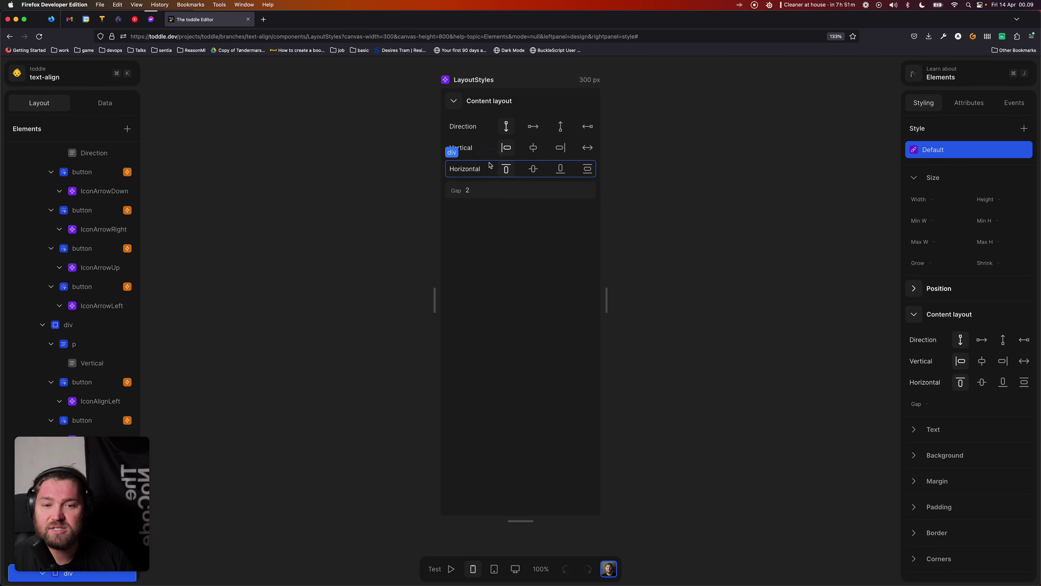
pyautogui.click(84, 463)
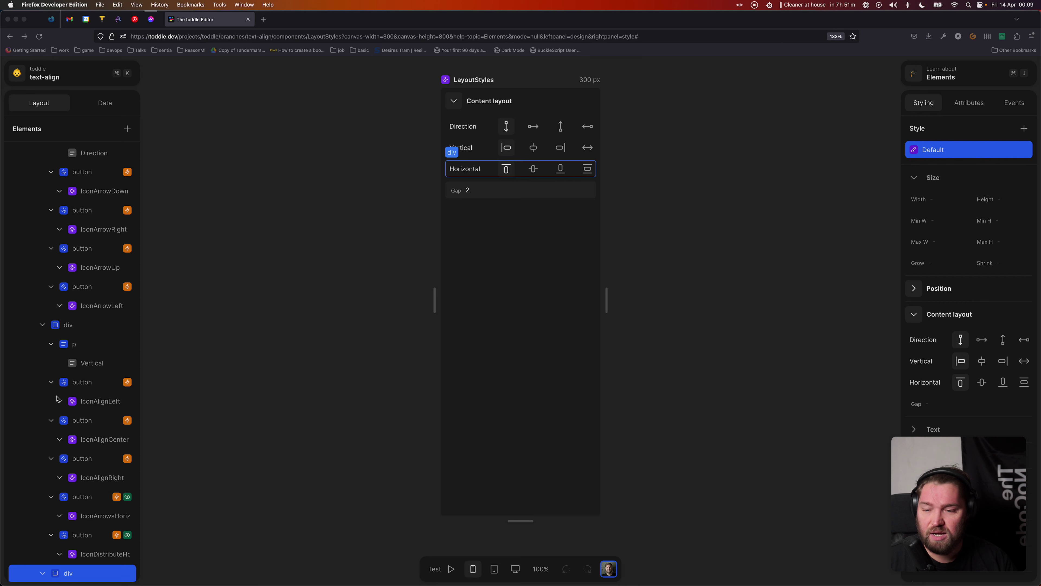
pyautogui.scroll(-6, 59, 396)
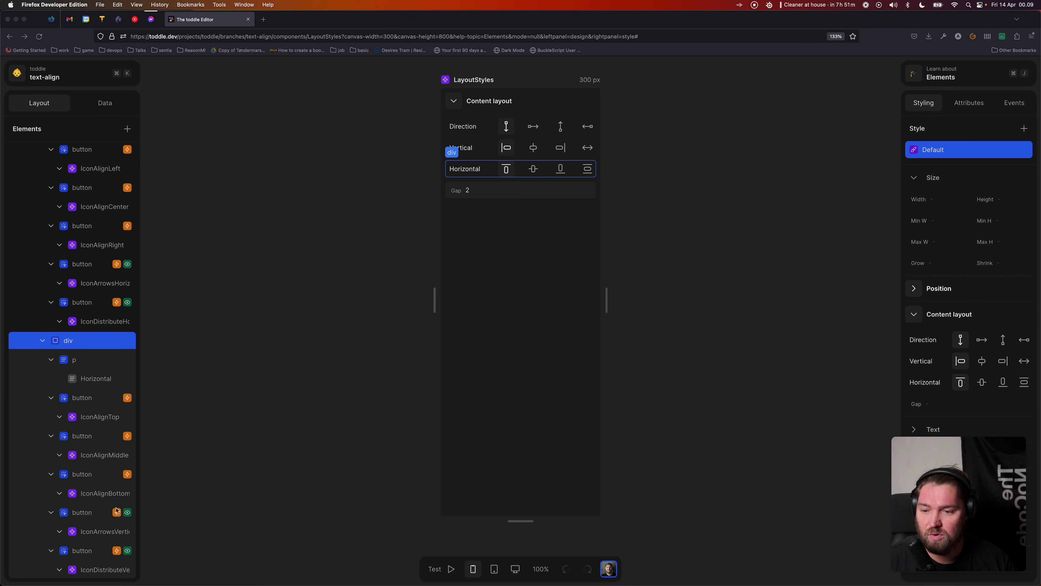
pyautogui.click(97, 346)
pyautogui.press('super+c')
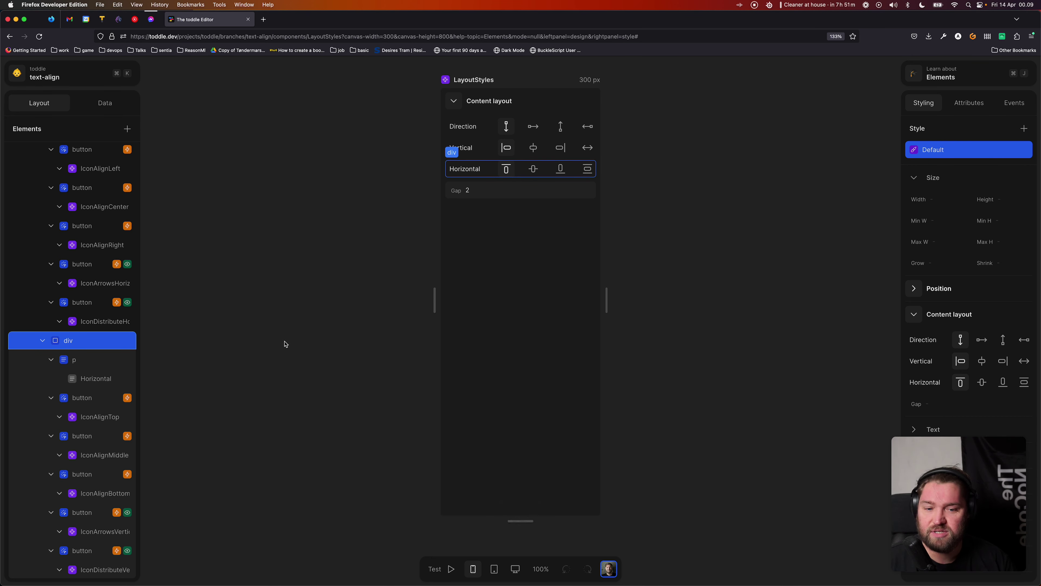
# - Open the TextStyles component and paste the copied Horizontal row into the div containing the selects and color picker
pyautogui.press('super+k')
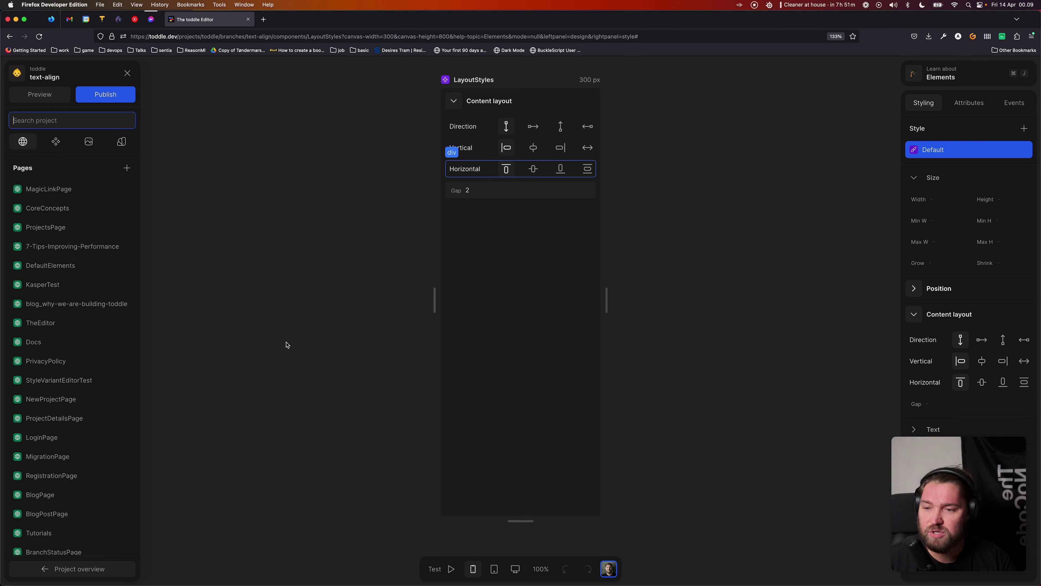
pyautogui.write('te')
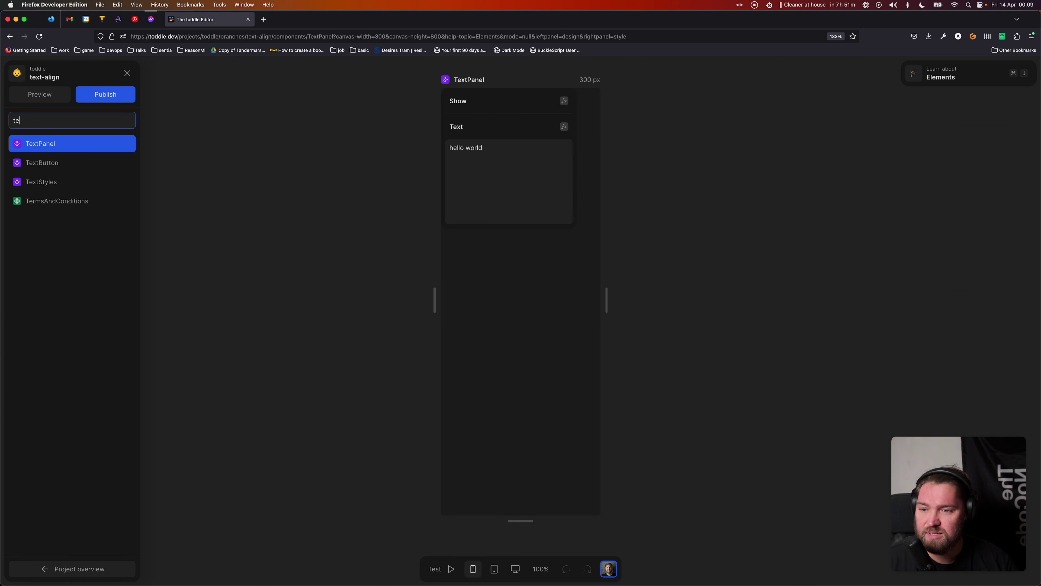
pyautogui.press('Down')
pyautogui.press('Down')
pyautogui.press('Return')
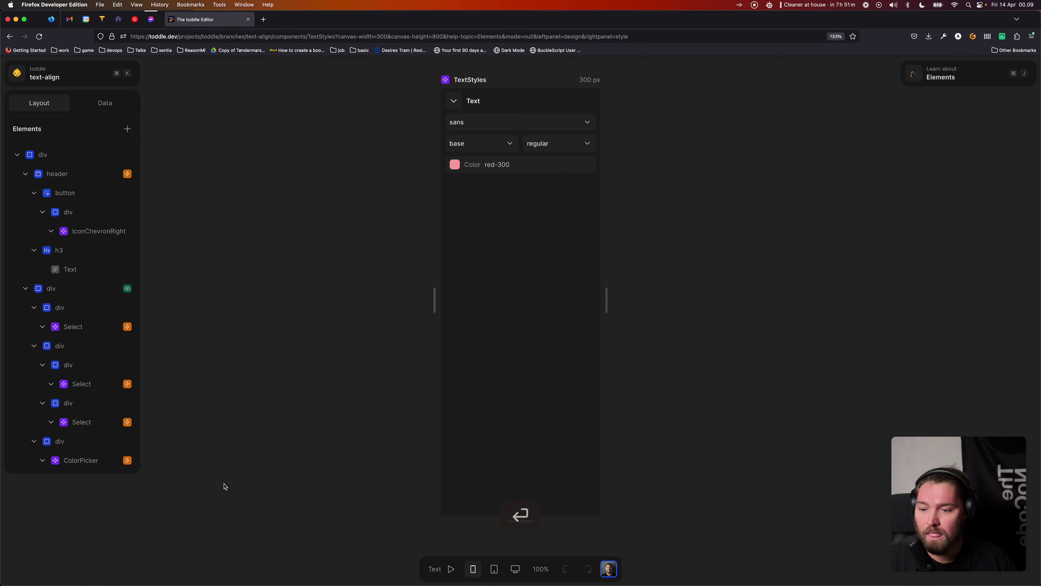
pyautogui.click(98, 294)
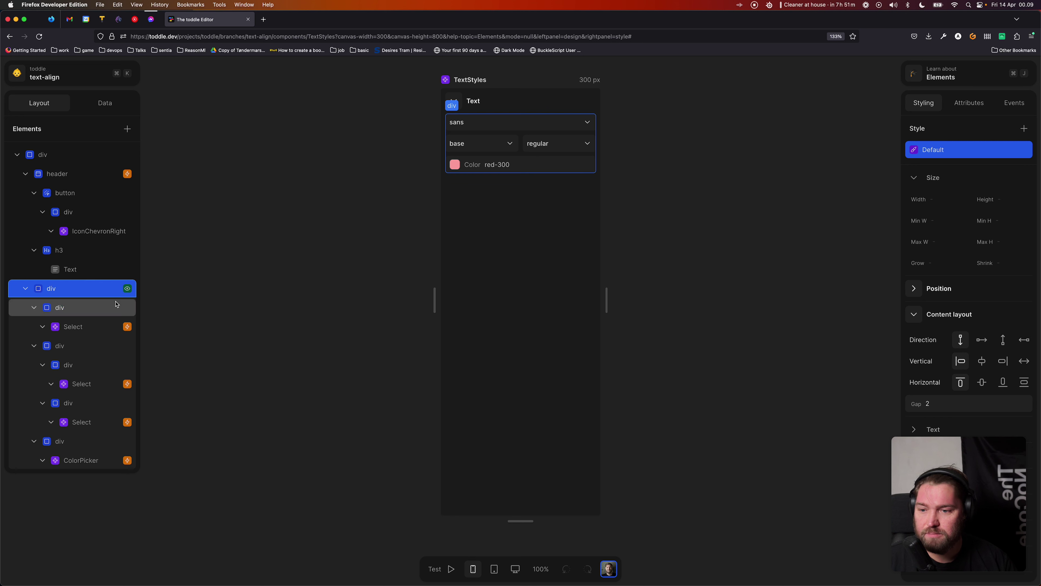
pyautogui.press('super+v')
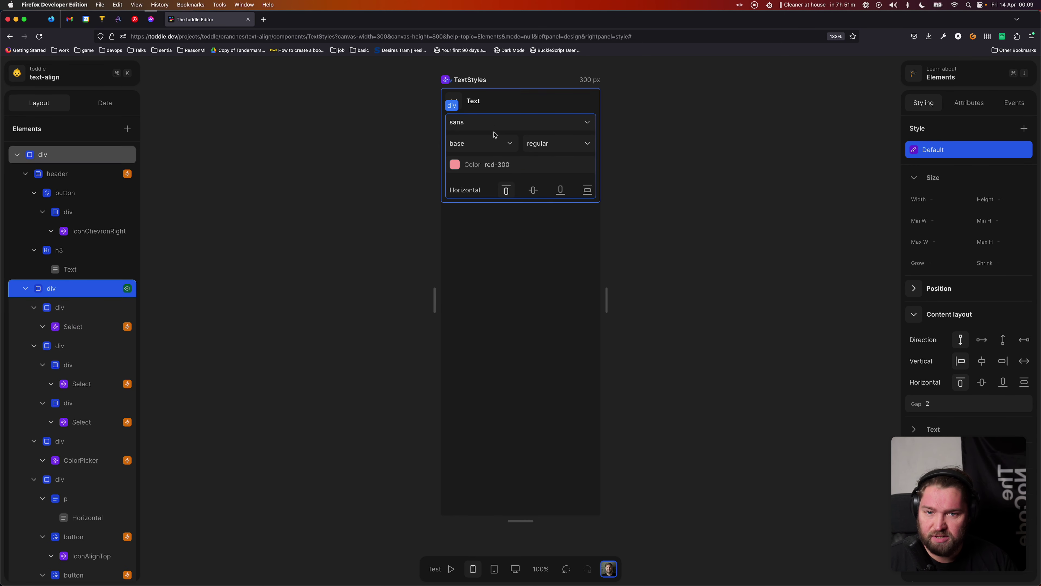
# - Test collapsing and expanding the Text section of TextStyles in test mode
pyautogui.press('t')
pyautogui.click(455, 102)
pyautogui.click(454, 103)
pyautogui.press('t')
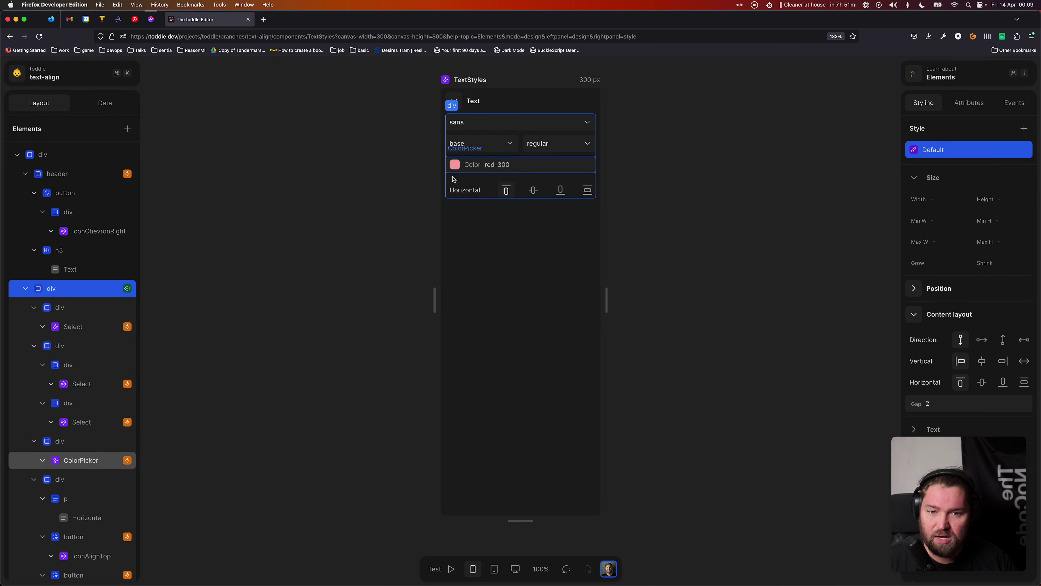
# - Change the pasted row's Horizontal label text to "Alignment"
pyautogui.doubleClick(459, 192)
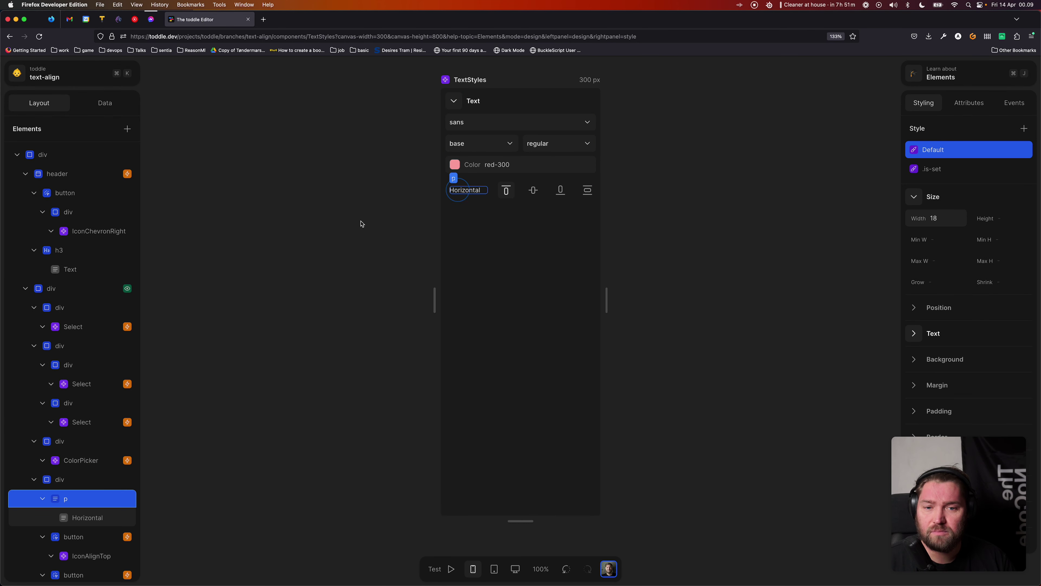
pyautogui.click(961, 172)
pyautogui.press('super+a')
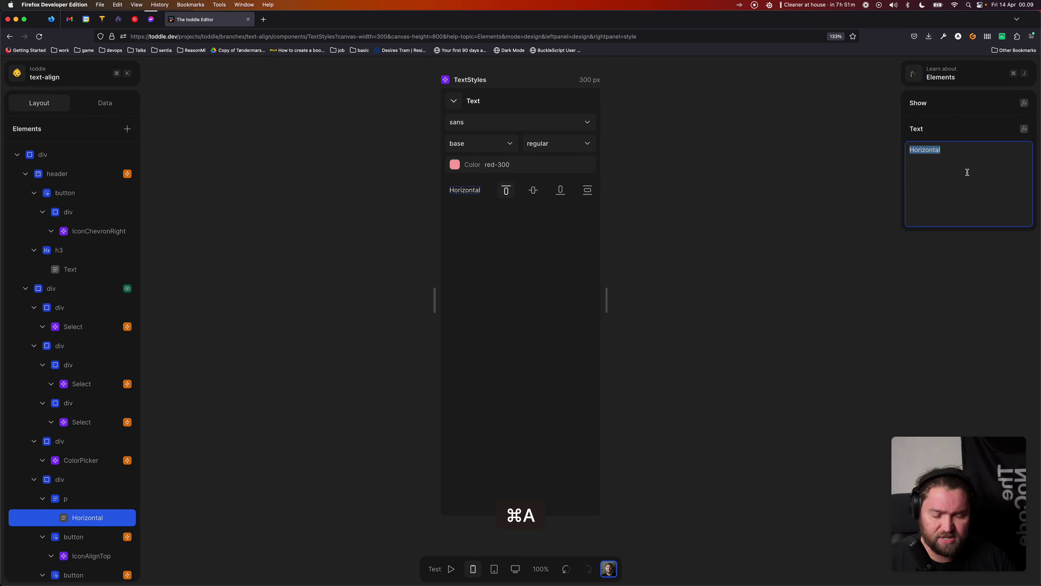
pyautogui.write('Align')
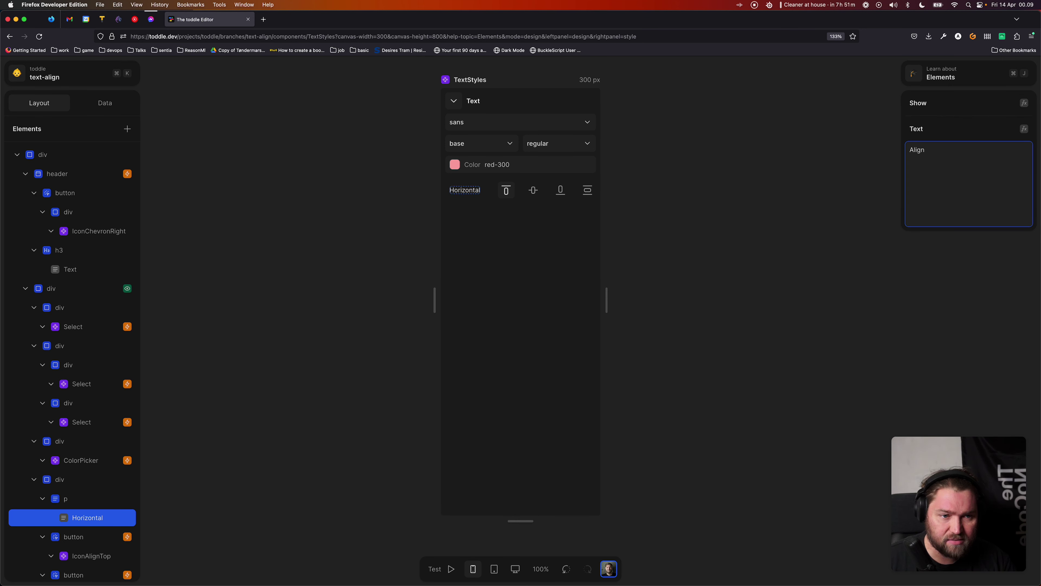
pyautogui.press('Return')
pyautogui.click(846, 273)
pyautogui.click(955, 163)
pyautogui.write('ment')
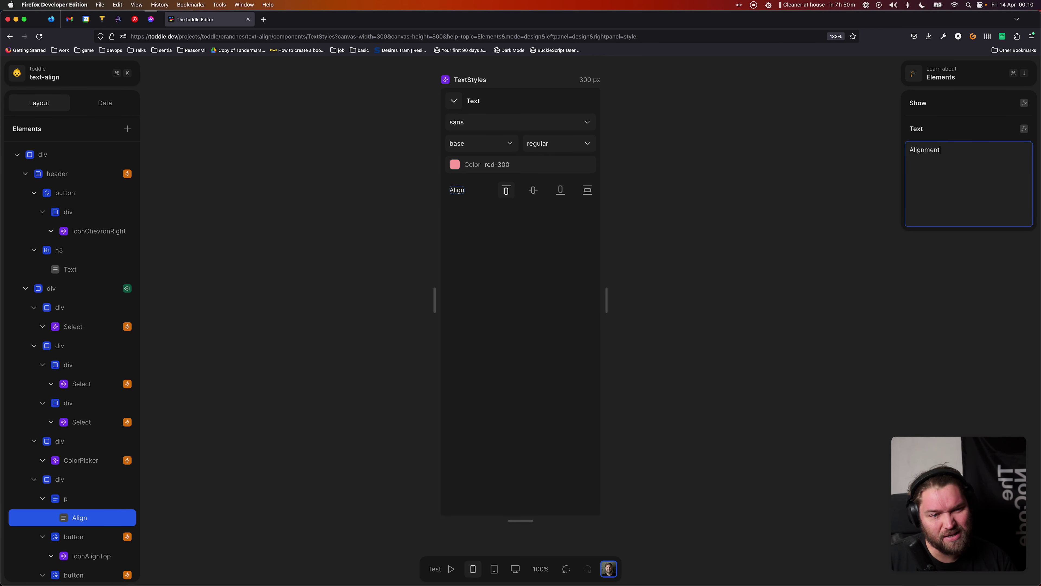
pyautogui.press('Return')
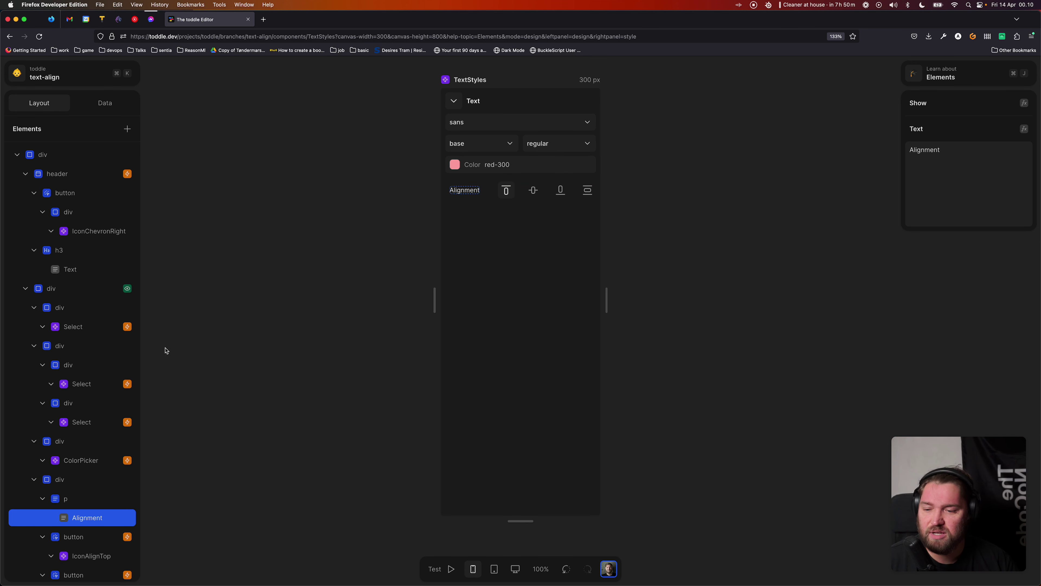
# - Delete the Alignment row's IconAlignMiddle, IconAlignTop, IconArrowsVertical and IconDistributeVertical buttons, keeping only the IconAlignBottom button
pyautogui.scroll(-1, 79, 409)
pyautogui.scroll(-6, 79, 409)
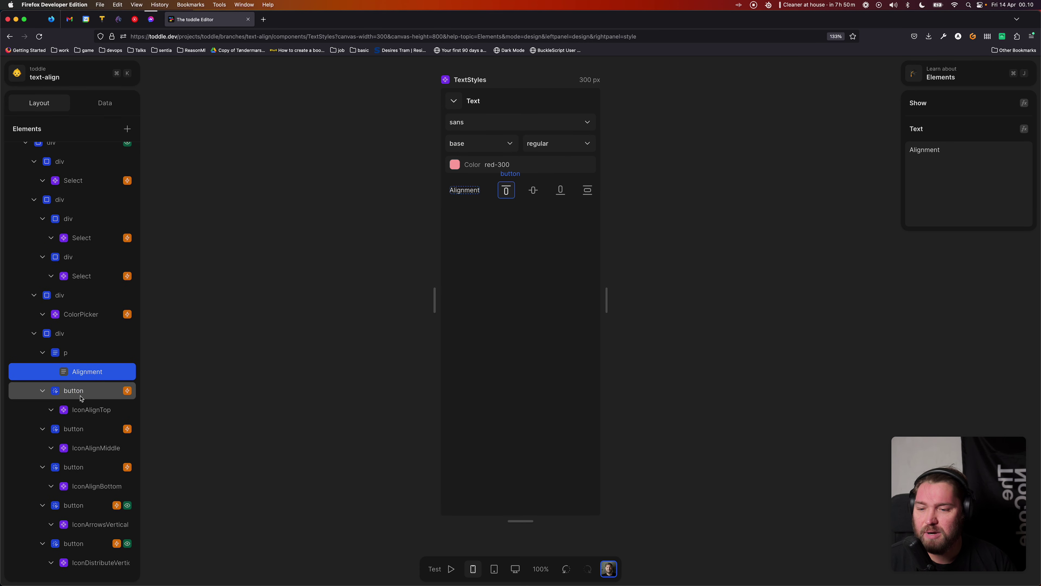
pyautogui.click(102, 435)
pyautogui.press('Delete')
pyautogui.click(83, 438)
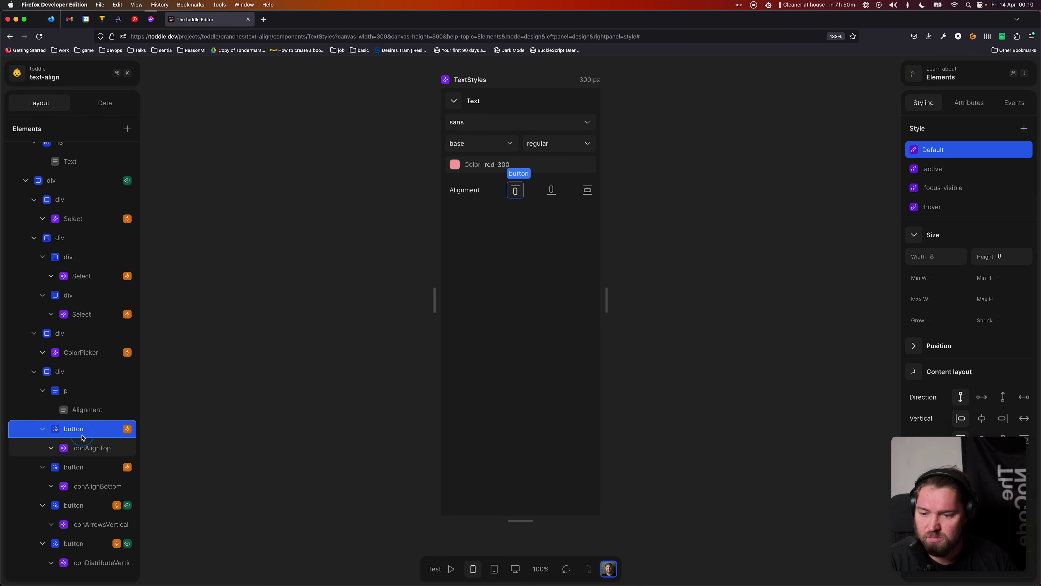
pyautogui.press('Delete')
pyautogui.click(90, 505)
pyautogui.press('Delete')
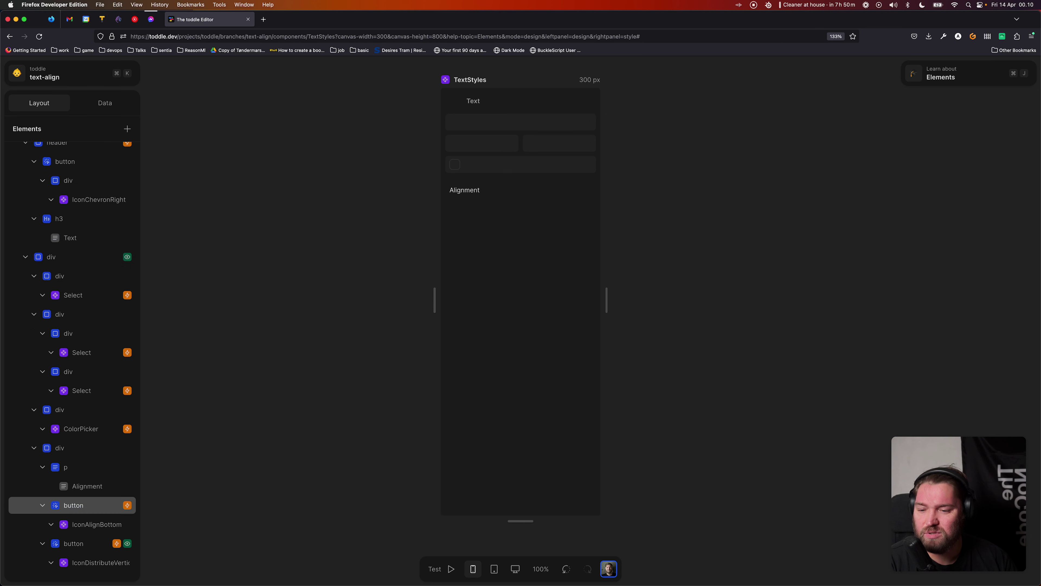
pyautogui.click(93, 549)
pyautogui.press('Delete')
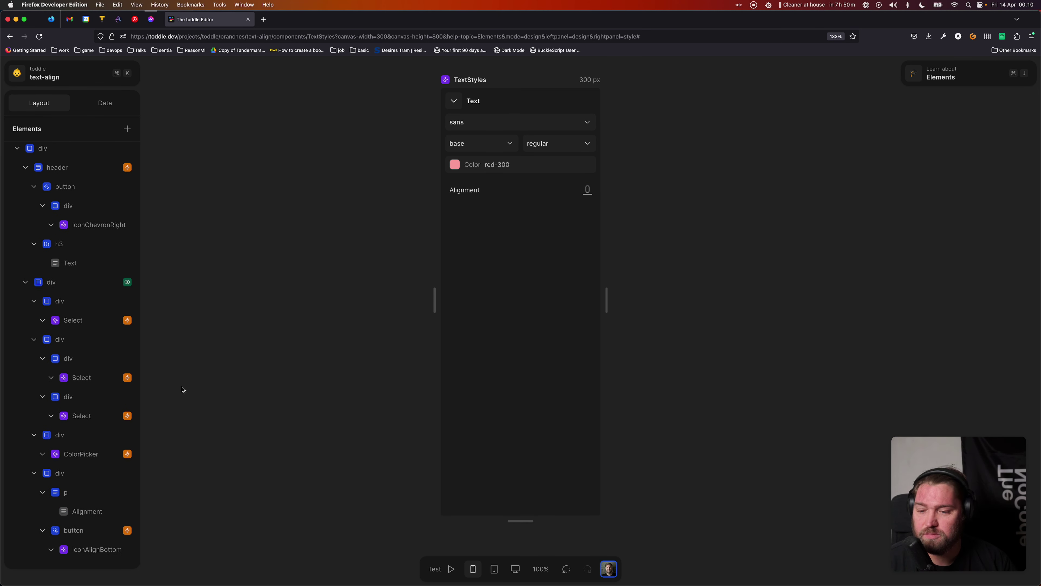
# - Try out the remaining Alignment button in test mode and return to design mode
pyautogui.click(74, 531)
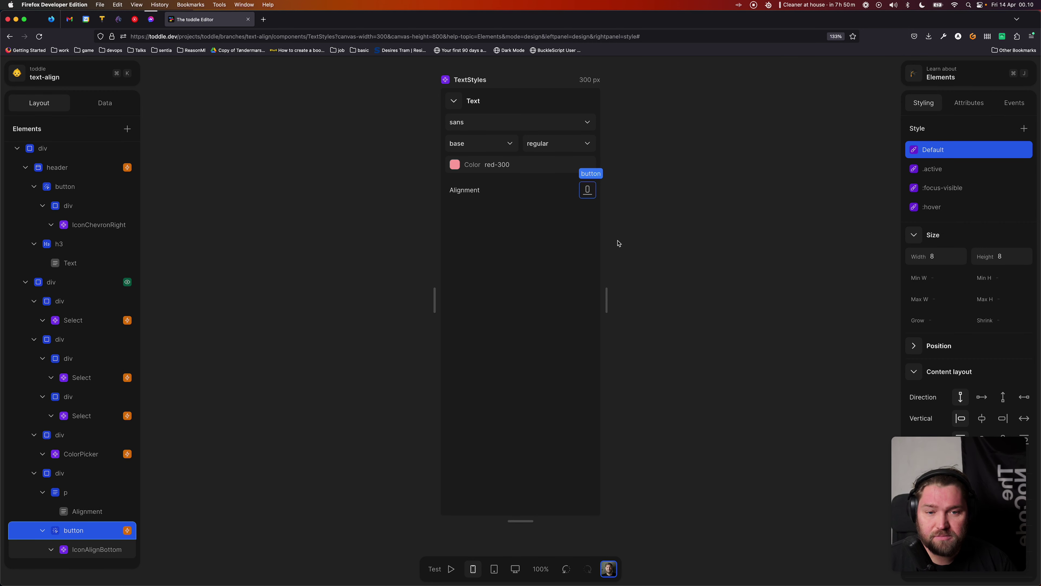
pyautogui.press('t')
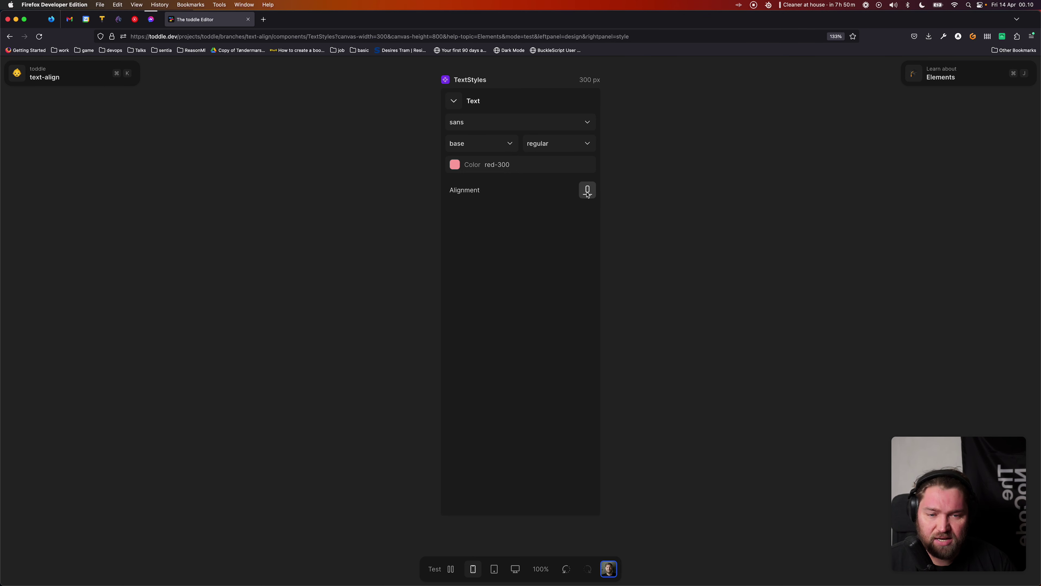
pyautogui.press('t')
pyautogui.press('t')
pyautogui.click(592, 194)
pyautogui.press('t')
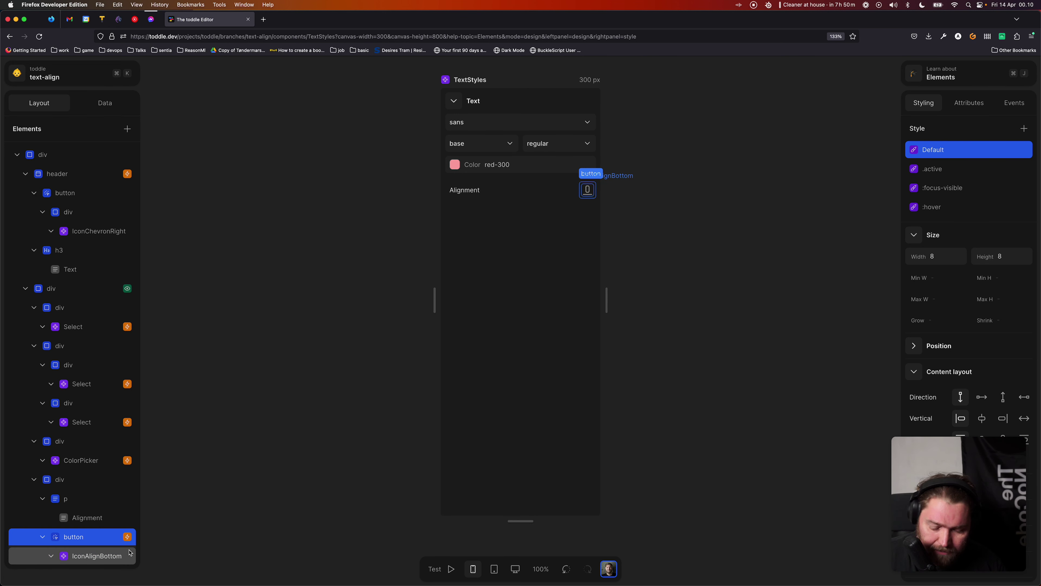
# - Open the Tabler Icons site, tablericons.com, in a new browser tab
pyautogui.press('super+t')
pyautogui.write('tablericons.com/')
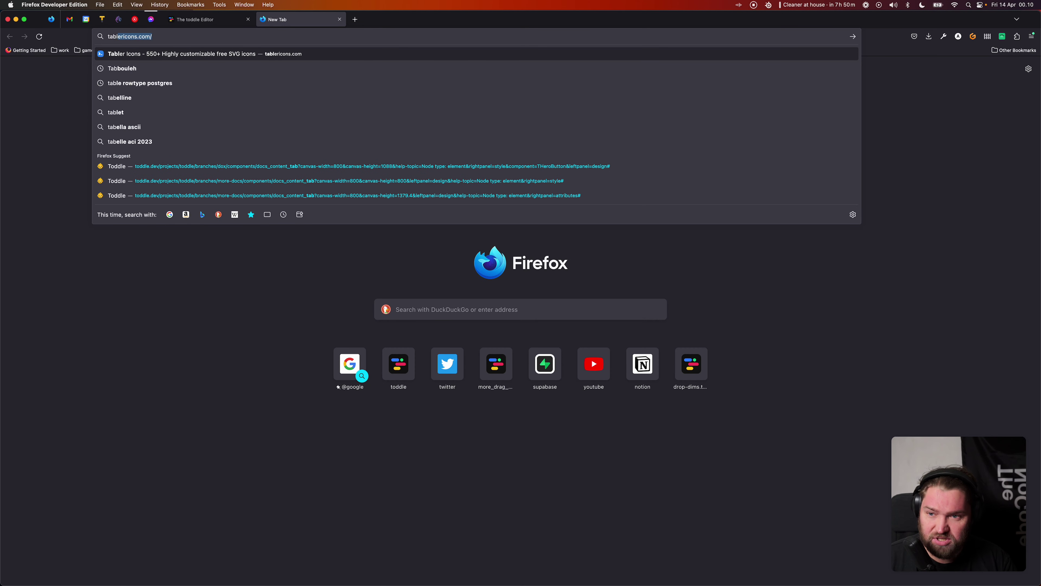
pyautogui.press('Return')
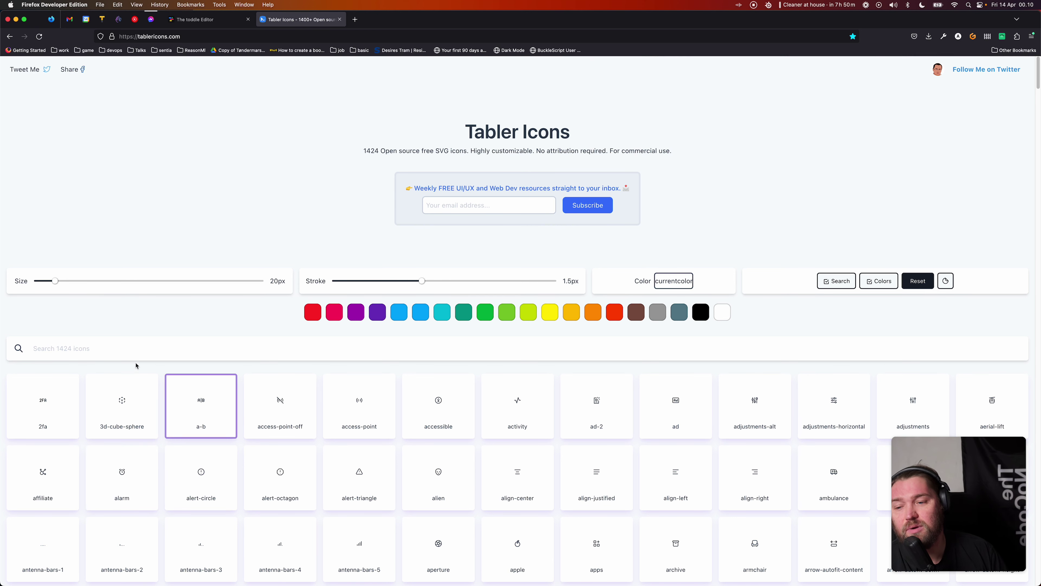
# - Search the icon library for "text" and copy the align-left icon
pyautogui.click(94, 348)
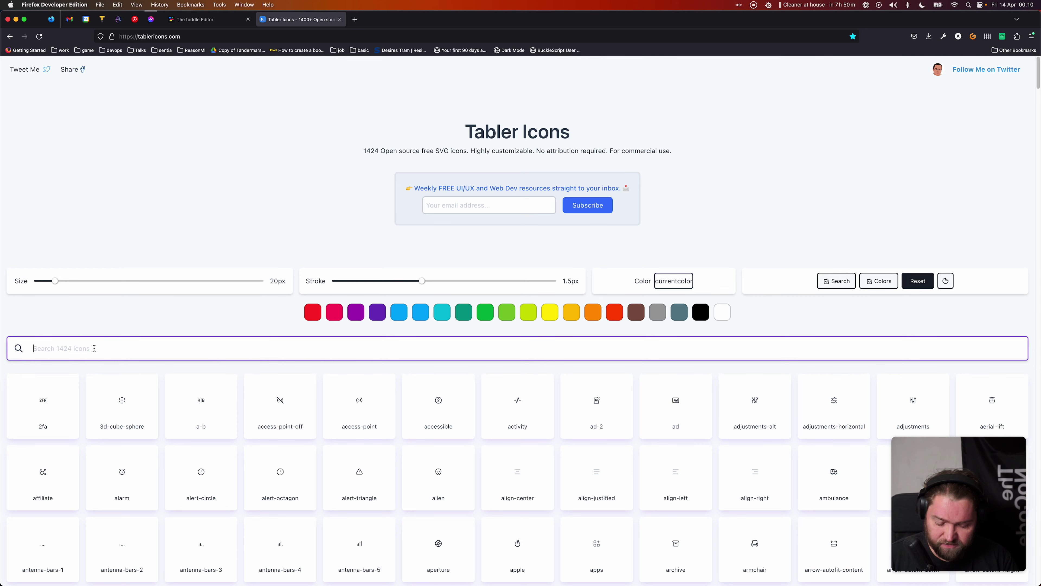
pyautogui.write('text')
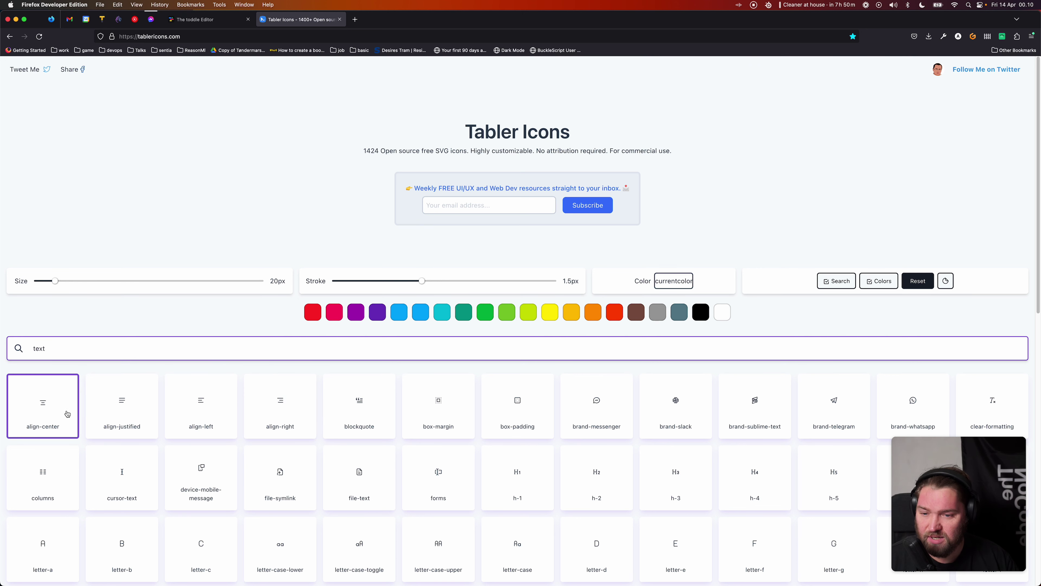
pyautogui.click(55, 281)
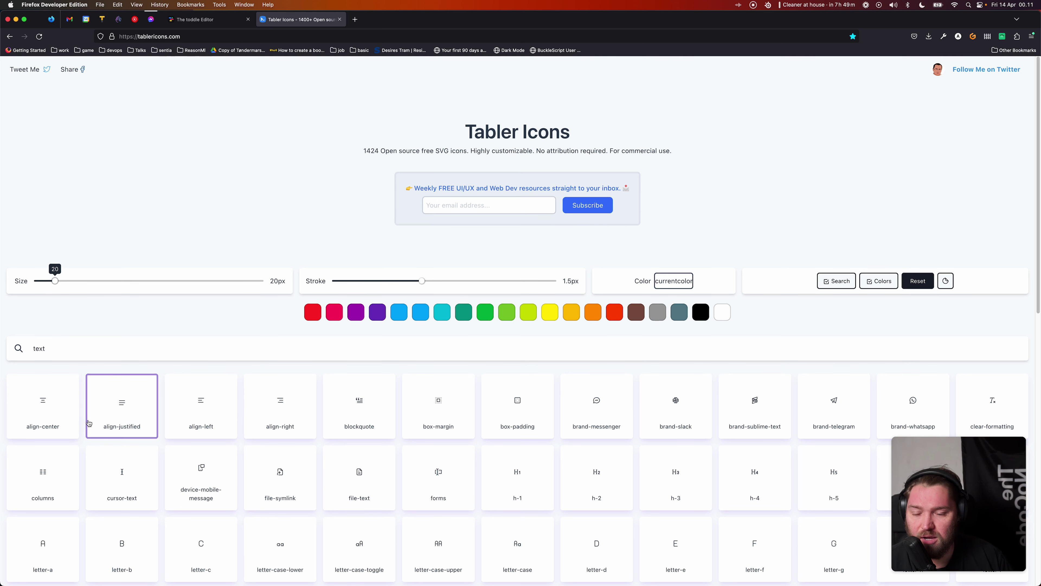
pyautogui.click(200, 406)
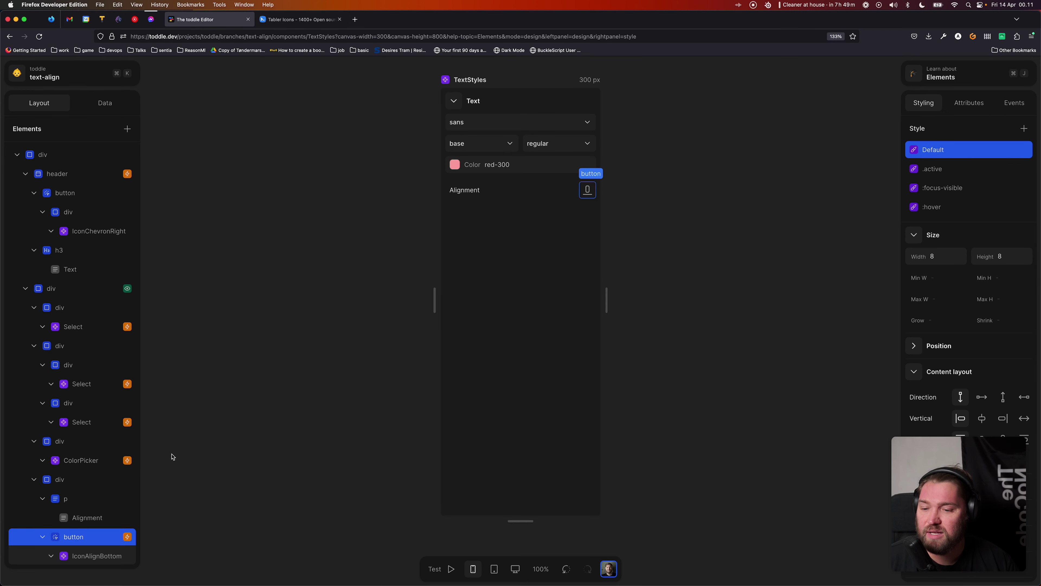
# - Back in the toddle editor, paste the copied icon into the Alignment row's button and delete the button's IconAlignBottom element
pyautogui.click(87, 542)
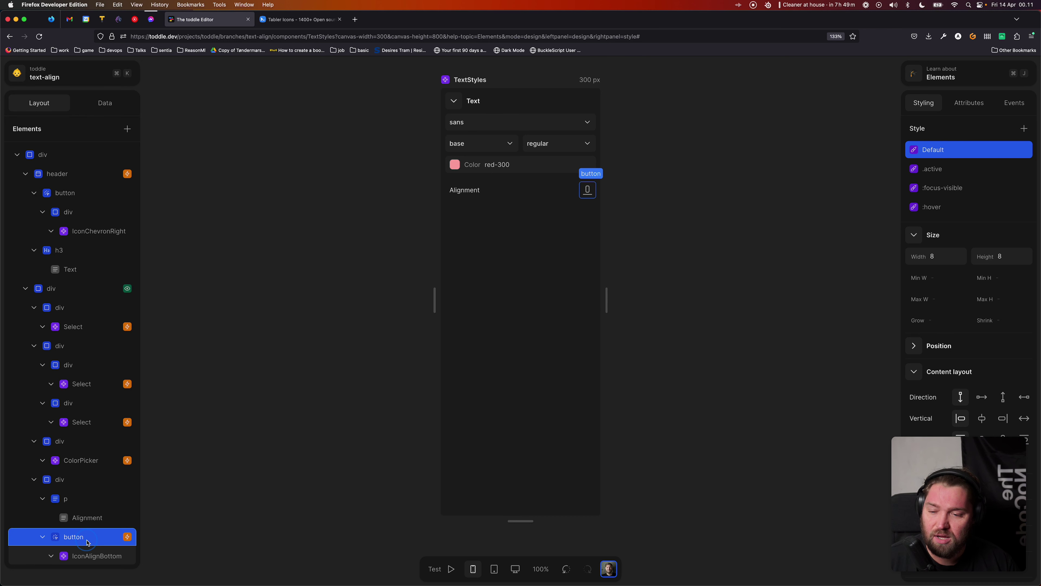
pyautogui.press('super+v')
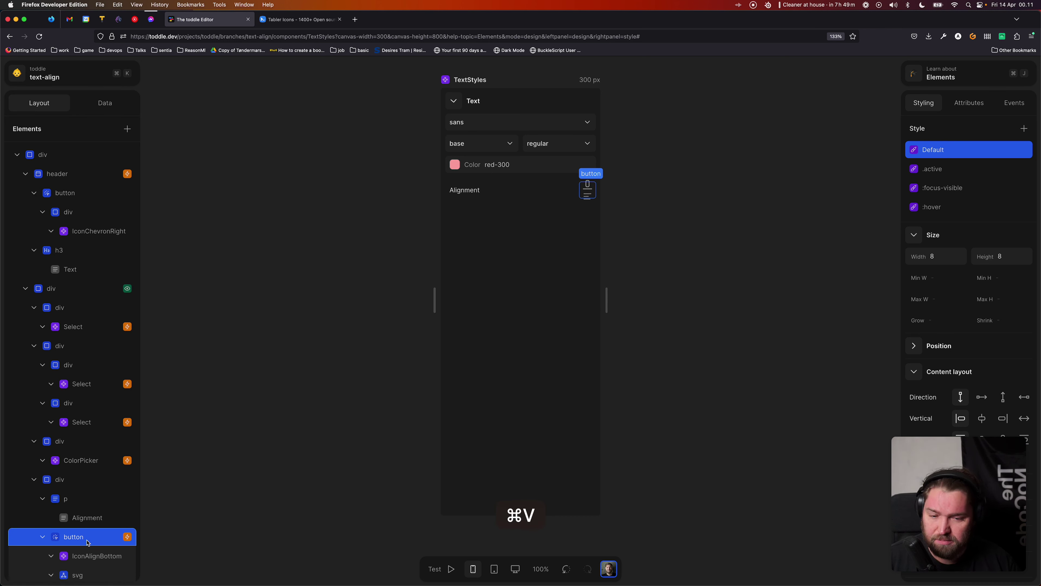
pyautogui.scroll(-2, 87, 542)
pyautogui.click(93, 515)
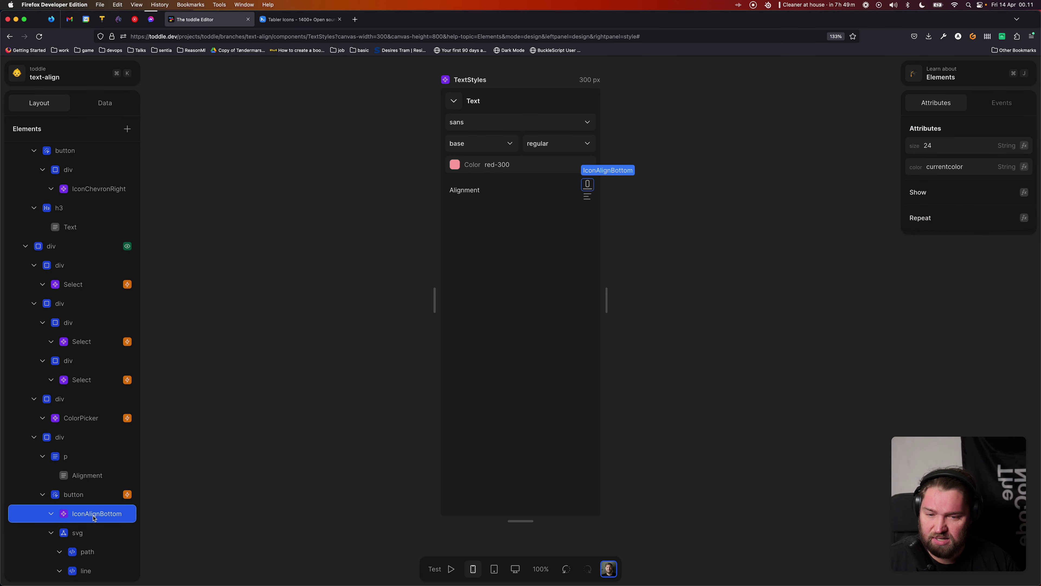
pyautogui.press('BackSpace')
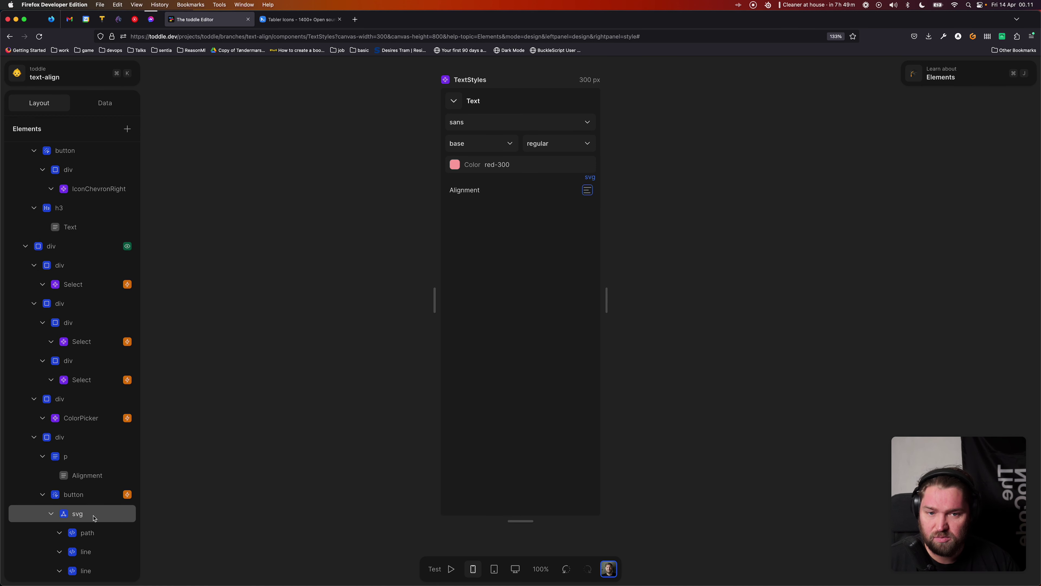
pyautogui.scroll(-1, 127, 520)
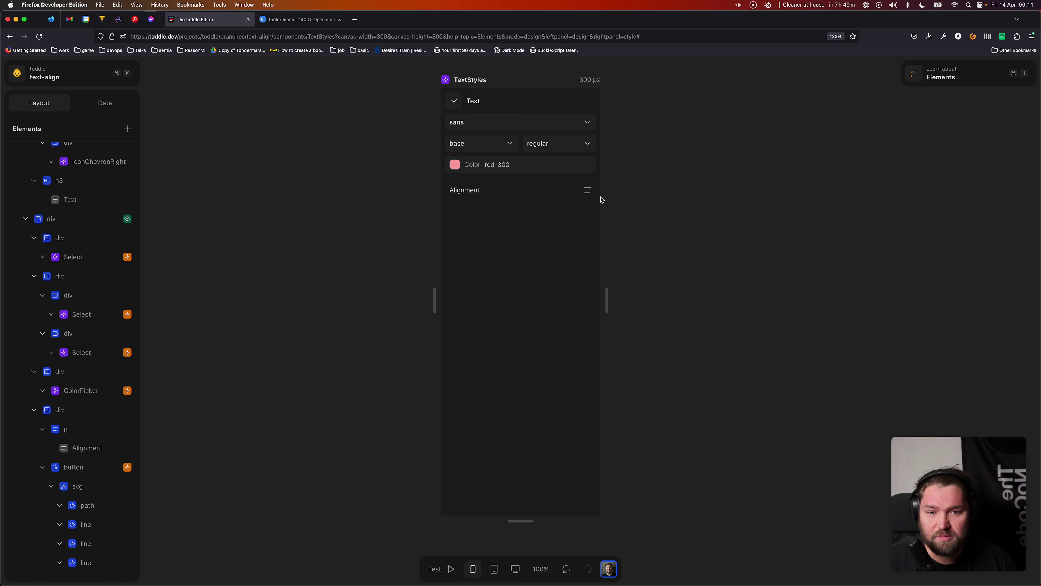
# - Inspect the width and stroke attributes of the pasted svg in the Alignment button
pyautogui.click(96, 492)
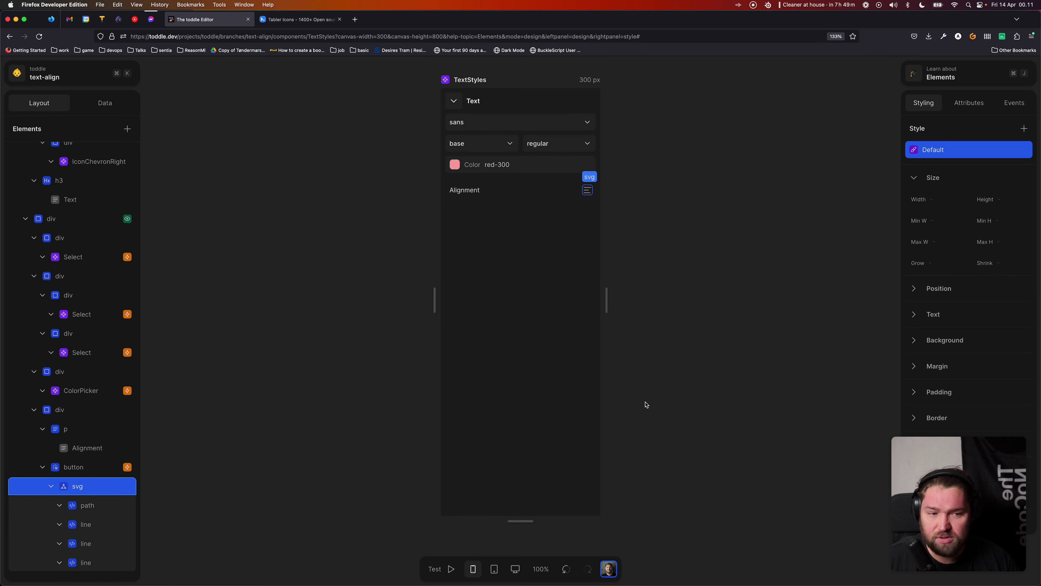
pyautogui.click(977, 106)
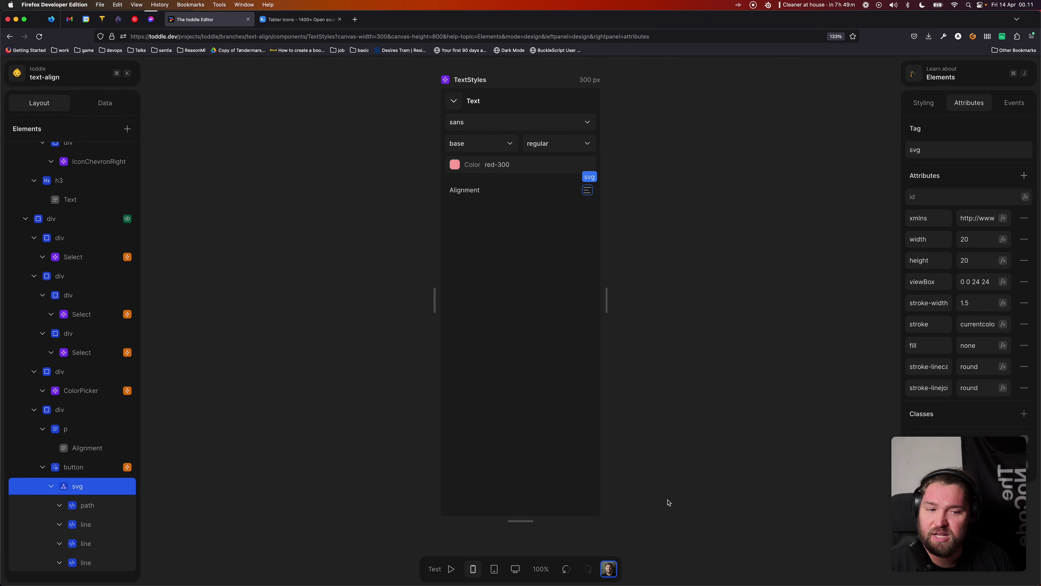
pyautogui.click(978, 239)
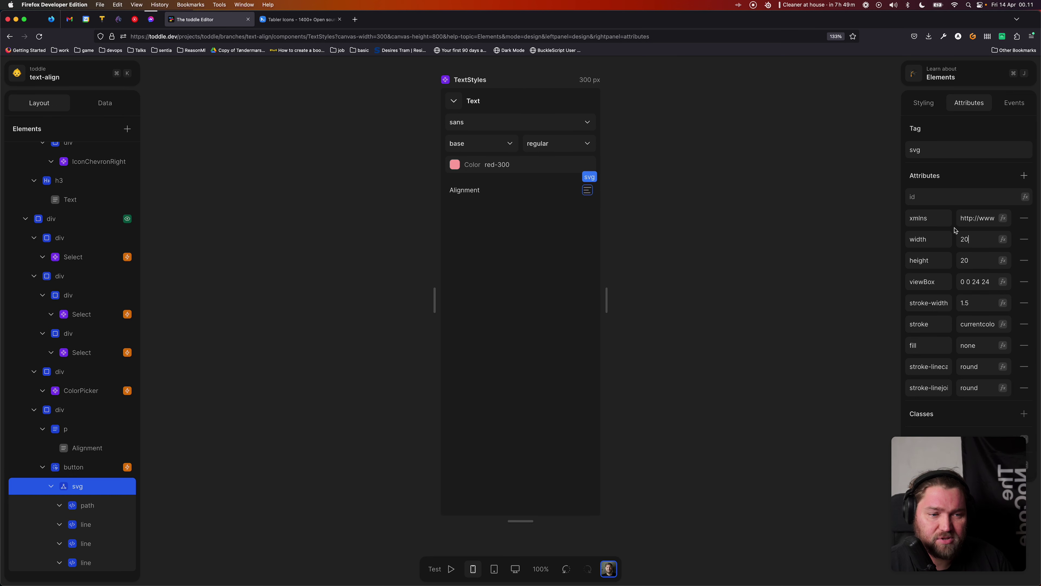
pyautogui.click(973, 325)
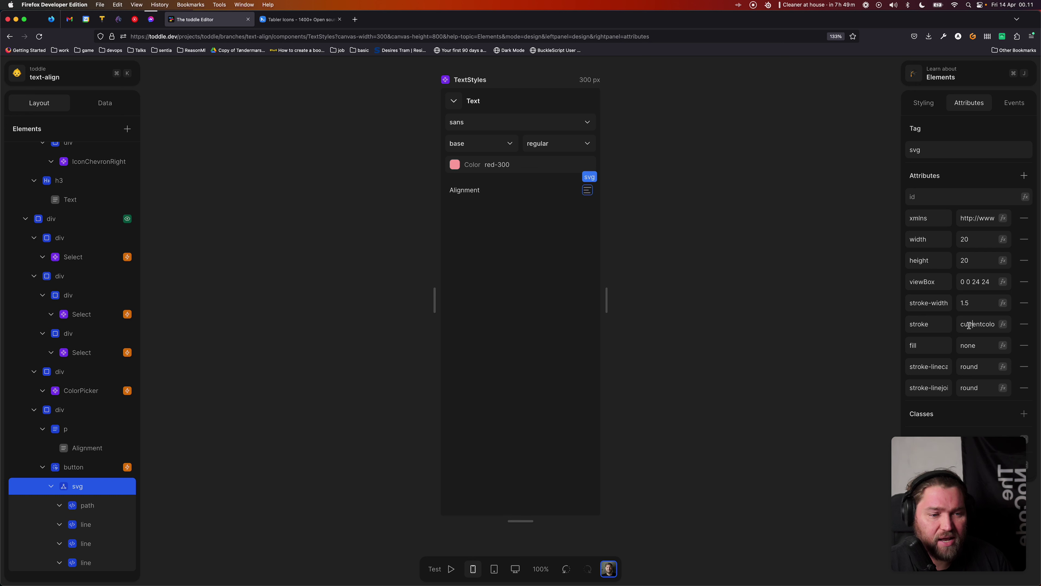
pyautogui.doubleClick(972, 325)
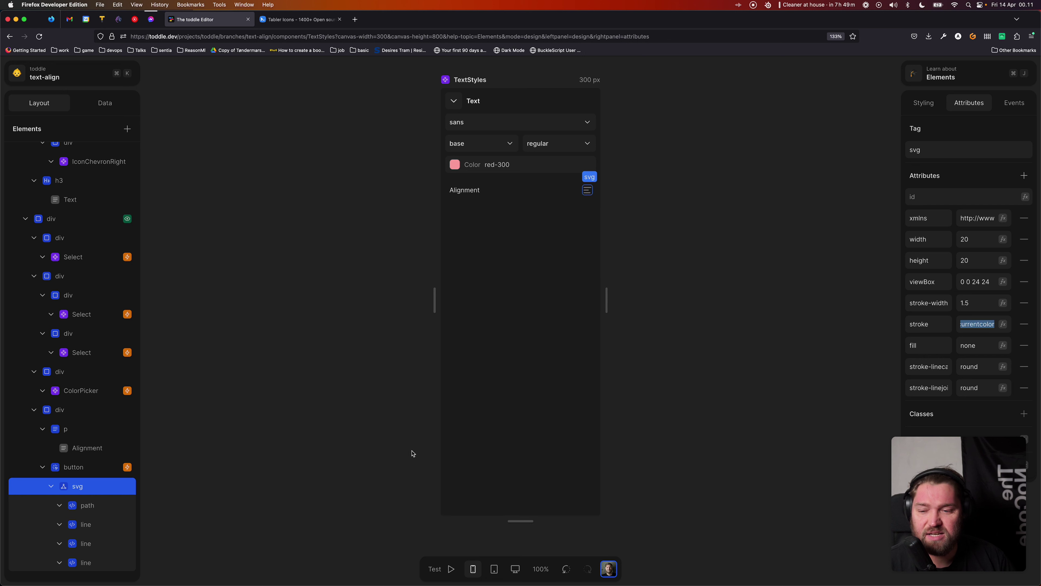
# - Set the Alignment button's default text color to grey-300 and preview the component in test mode
pyautogui.click(132, 471)
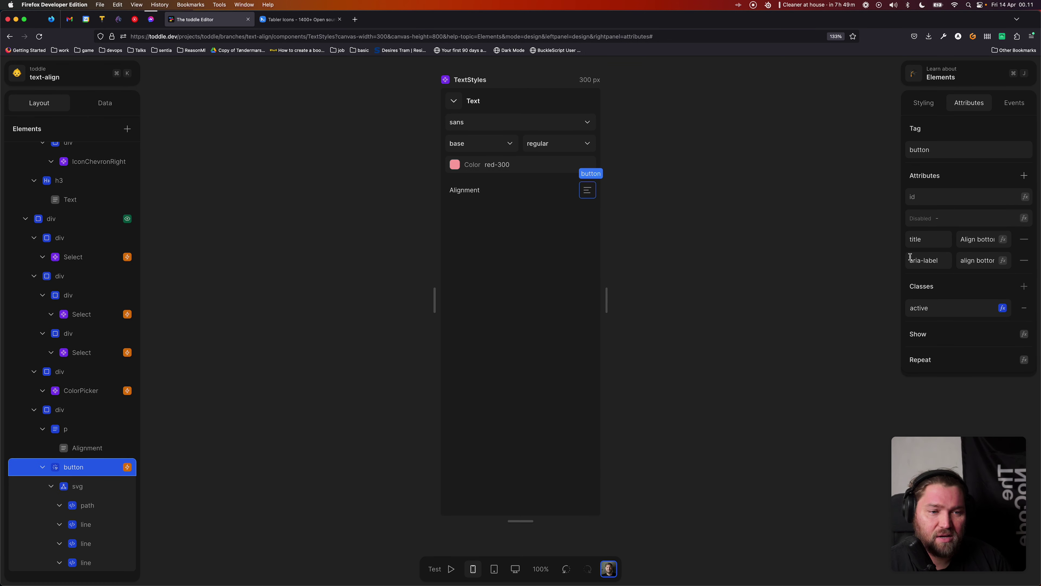
pyautogui.click(923, 104)
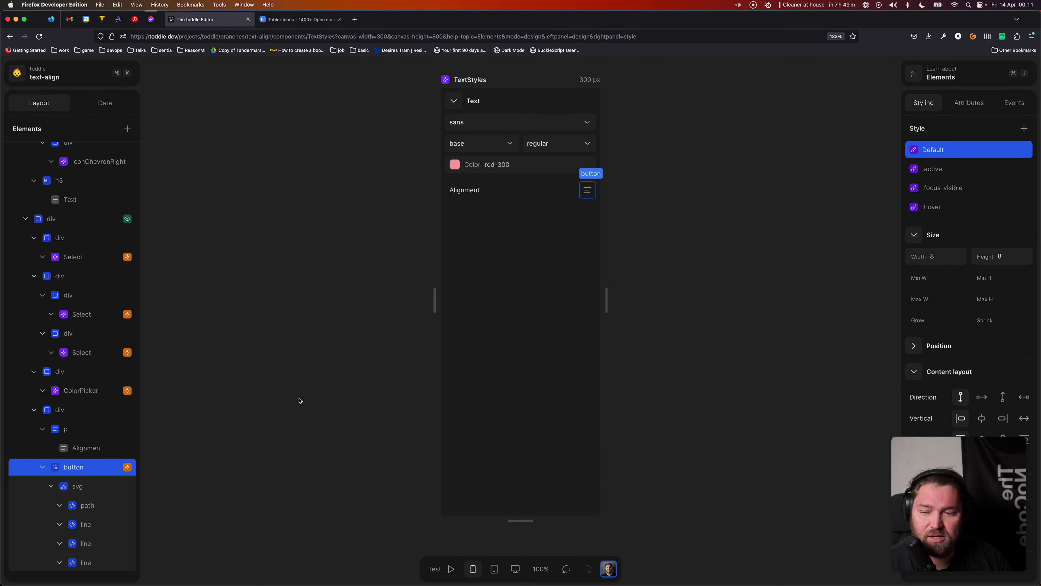
pyautogui.scroll(-3, 943, 320)
pyautogui.click(913, 361)
pyautogui.scroll(-2, 914, 381)
pyautogui.click(918, 377)
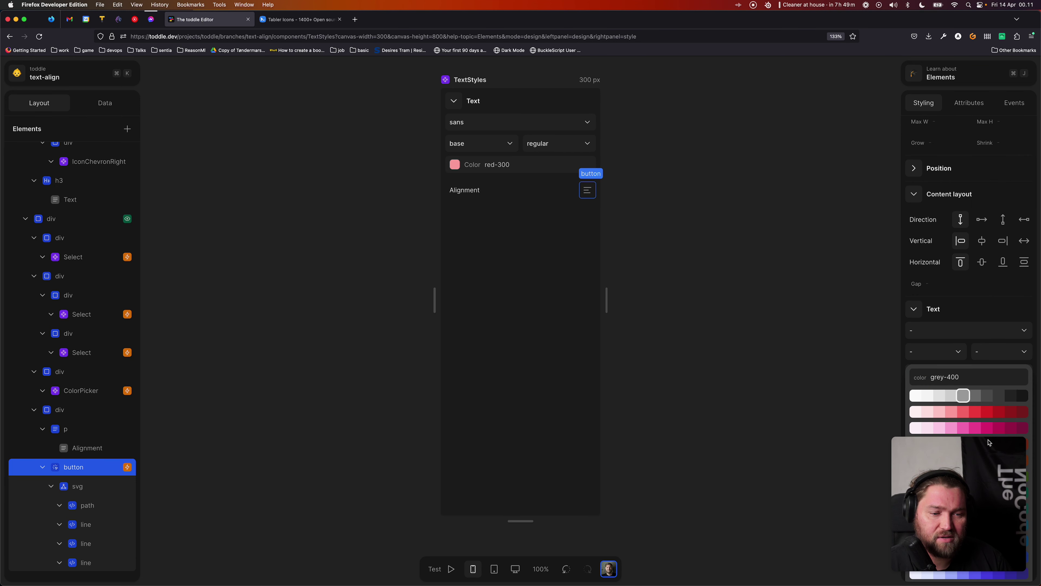
pyautogui.click(943, 400)
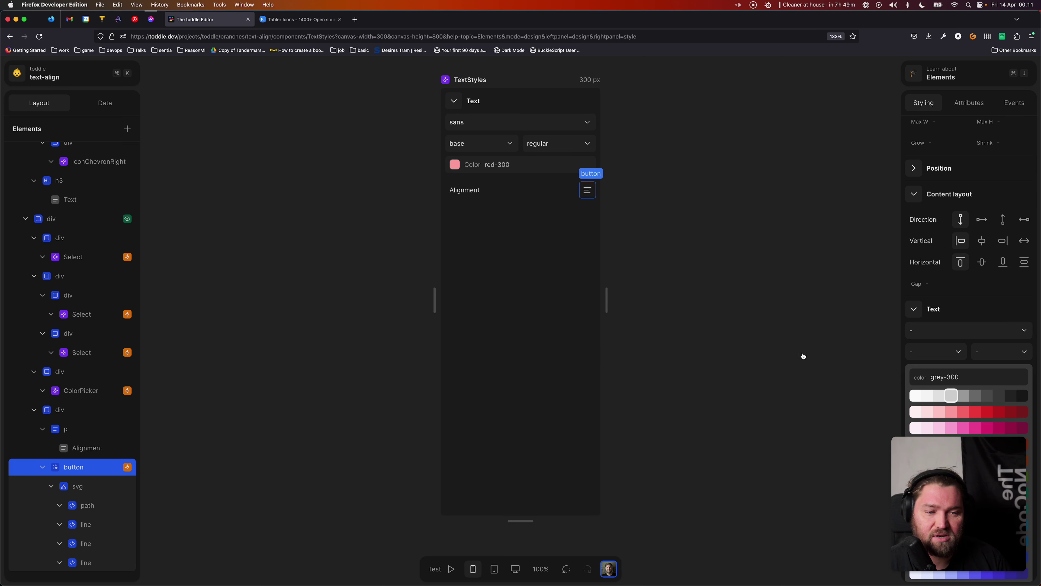
pyautogui.click(990, 308)
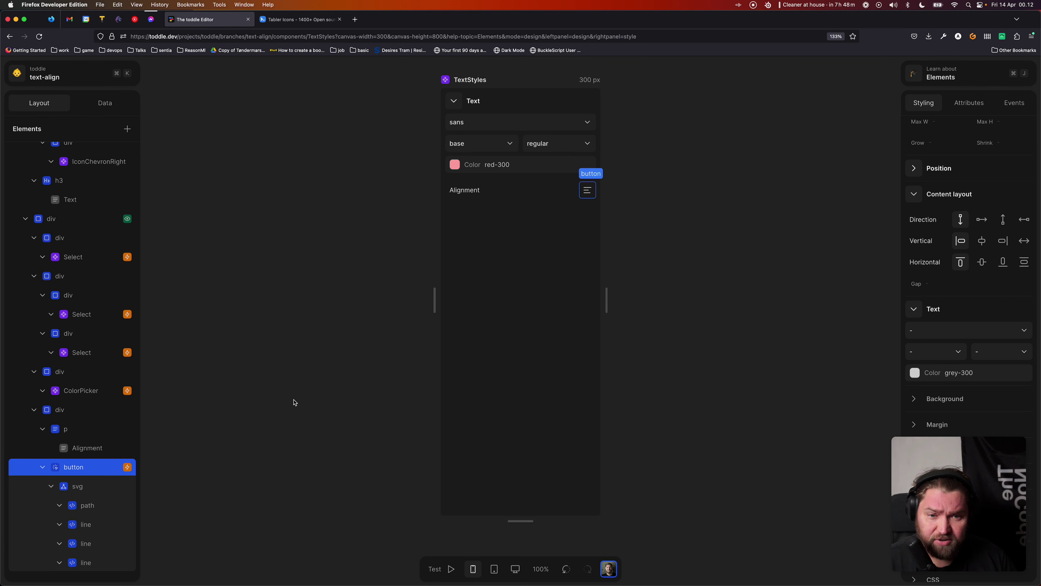
pyautogui.press('t')
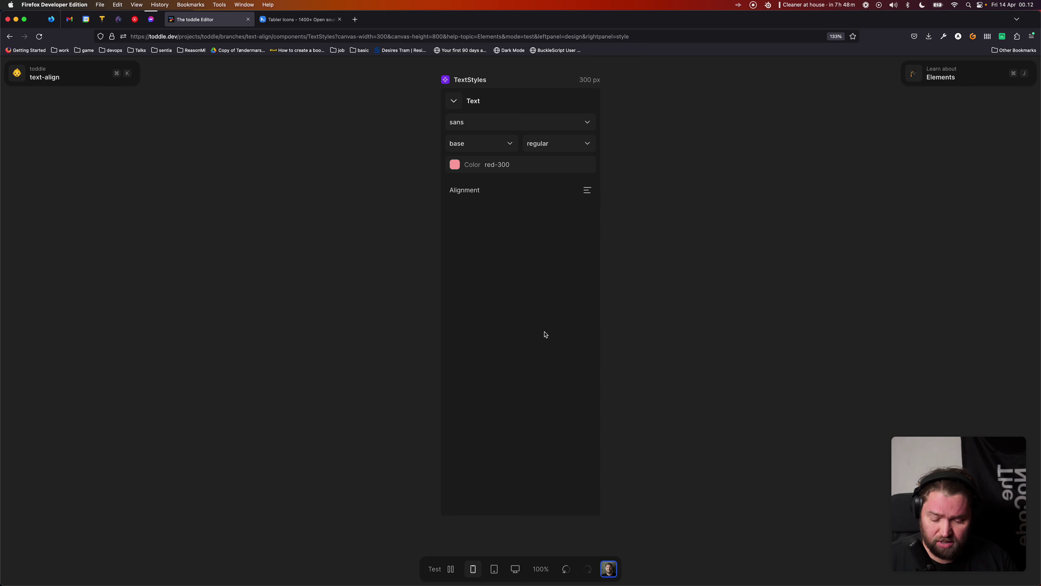
pyautogui.press('t')
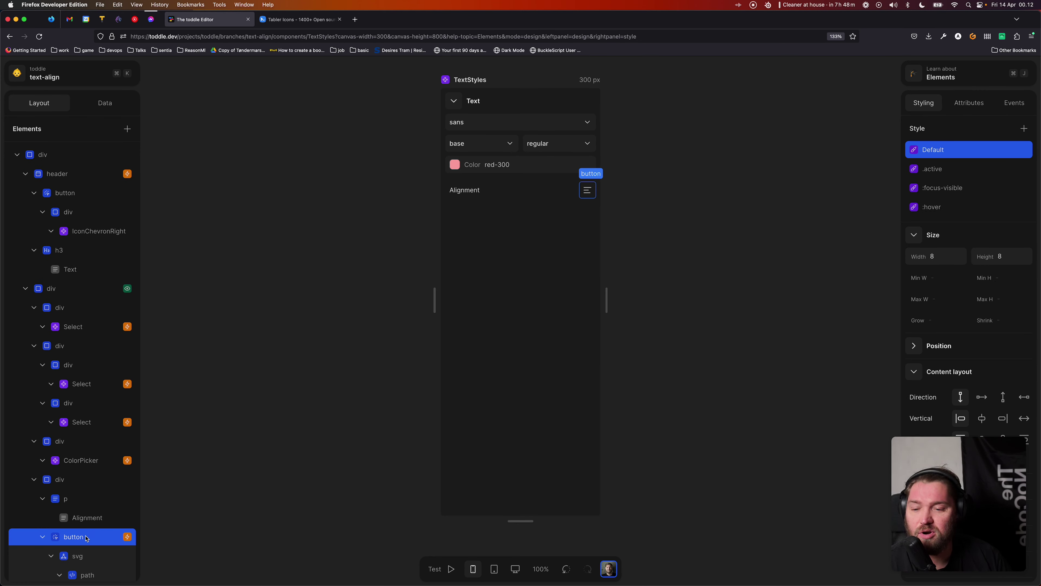
# - Delete the TriggerEvent action from the Alignment button's click workflow and return to the component
pyautogui.click(1014, 102)
pyautogui.click(949, 151)
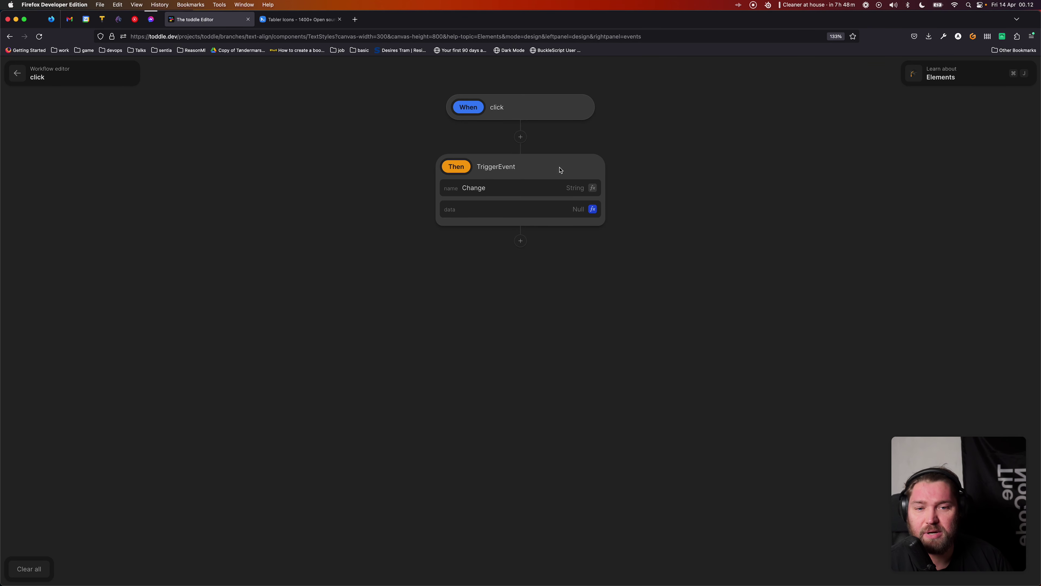
pyautogui.click(561, 171)
pyautogui.press('BackSpace')
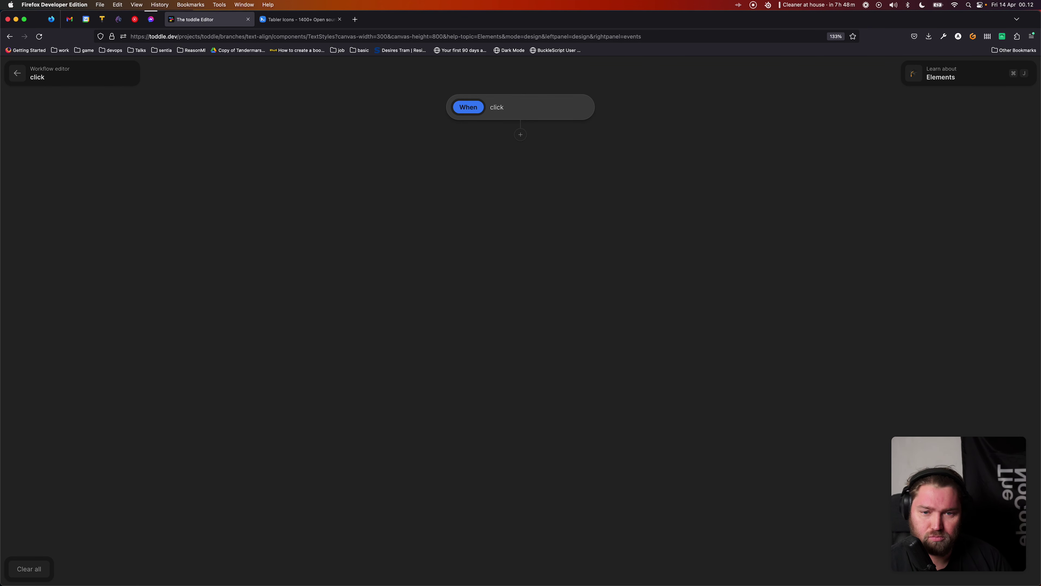
pyautogui.press('Escape')
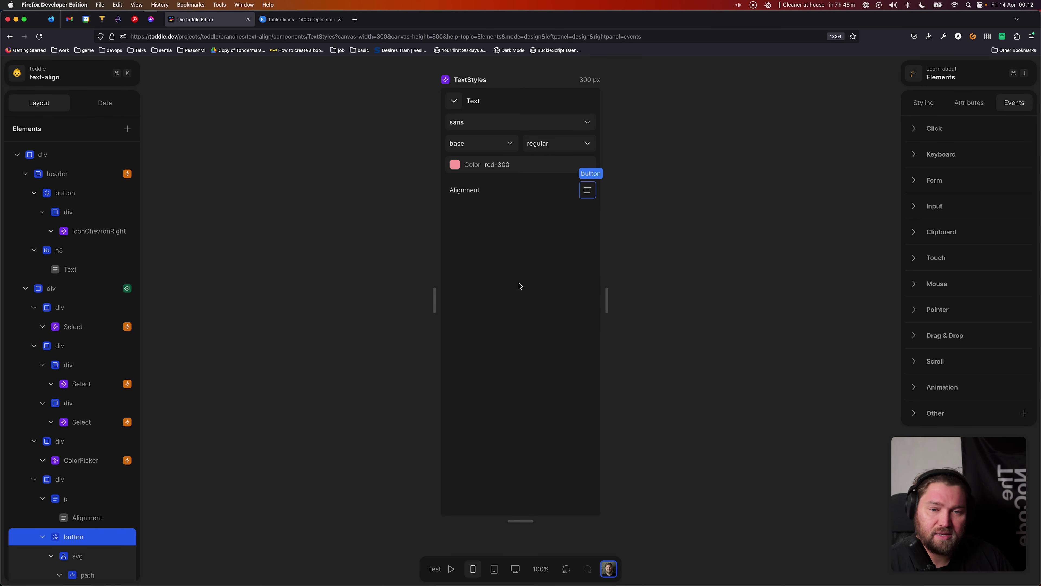
# - Review the Alignment button's attributes and the styling of its .active variant
pyautogui.click(967, 104)
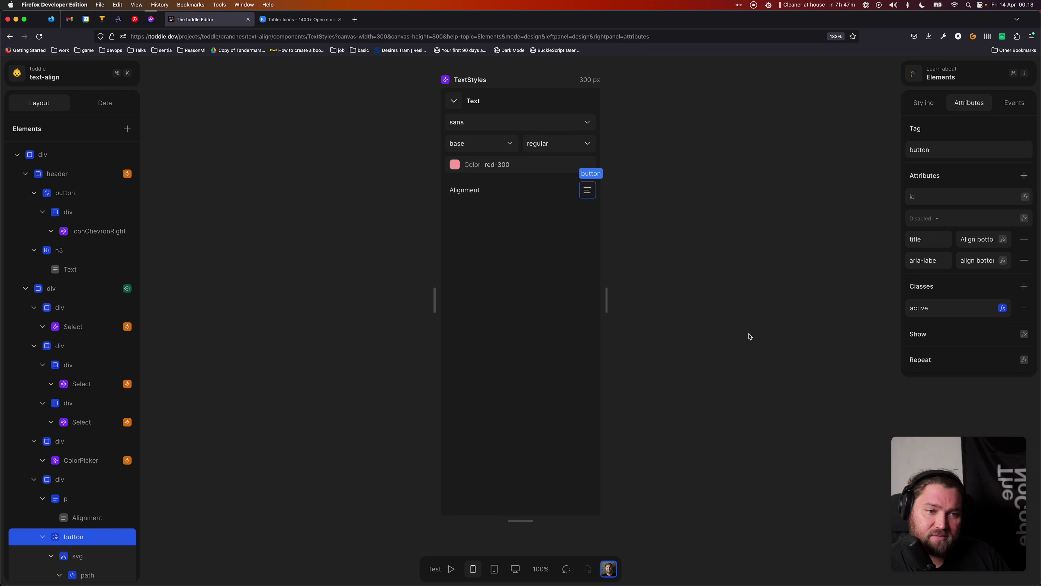
pyautogui.click(921, 103)
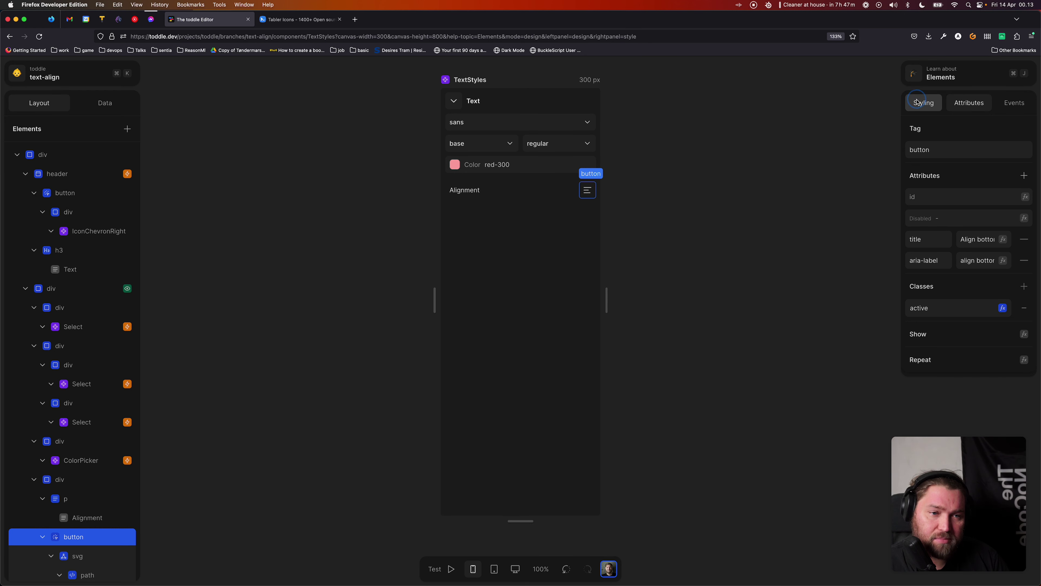
pyautogui.click(955, 168)
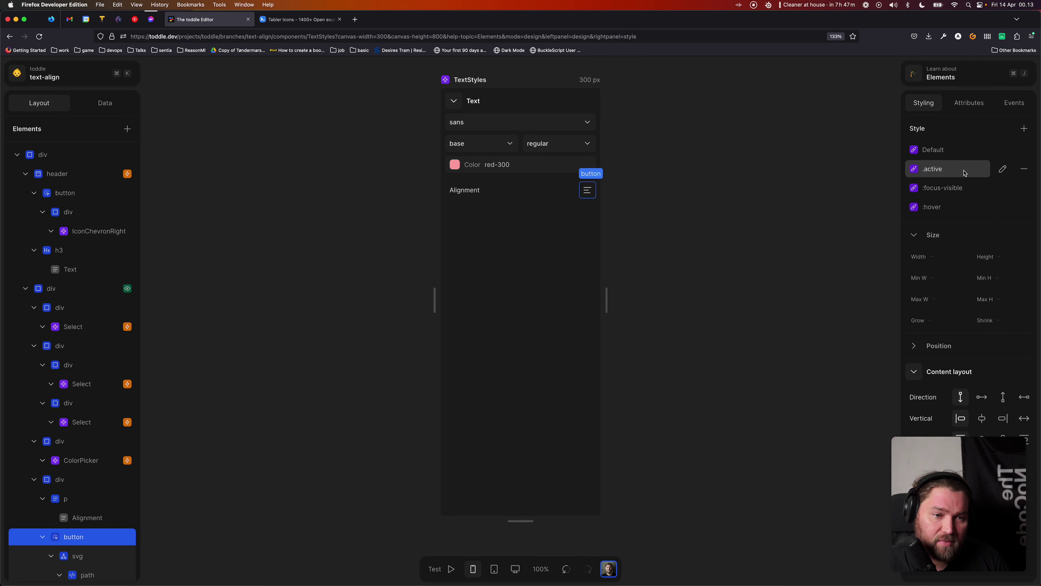
pyautogui.scroll(-3, 969, 248)
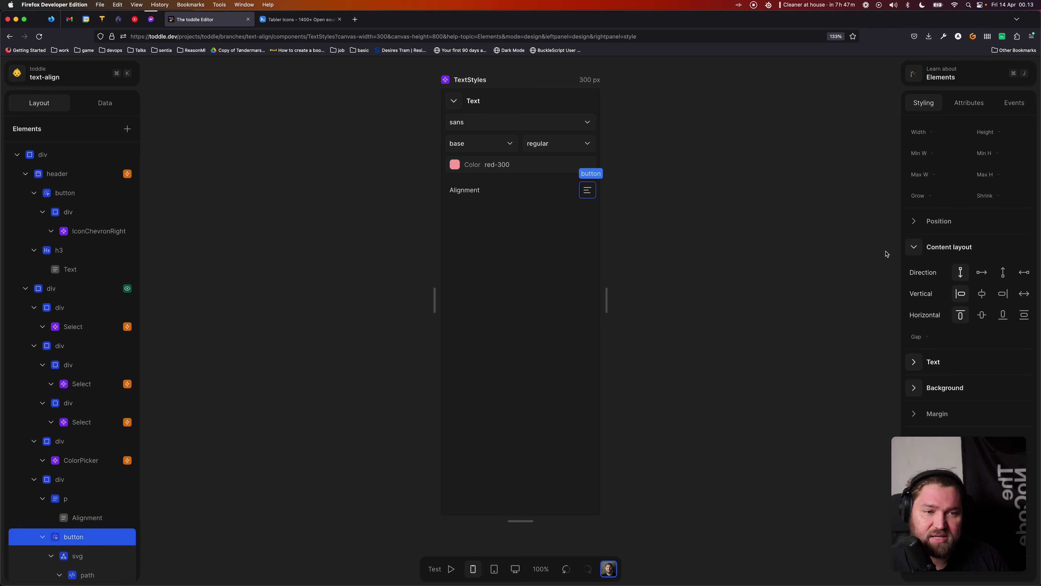
pyautogui.click(968, 102)
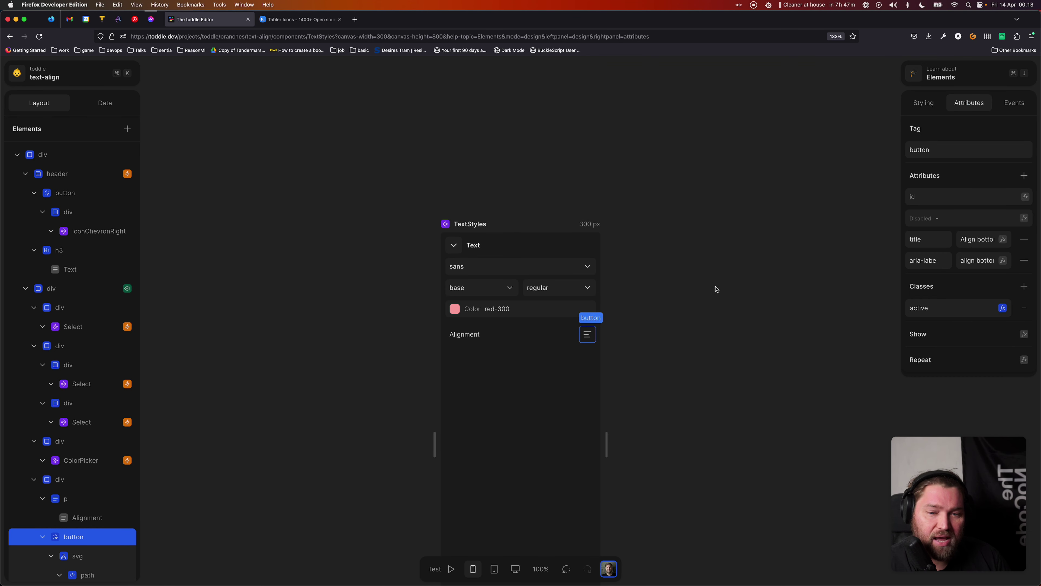
pyautogui.scroll(-1, 676, 288)
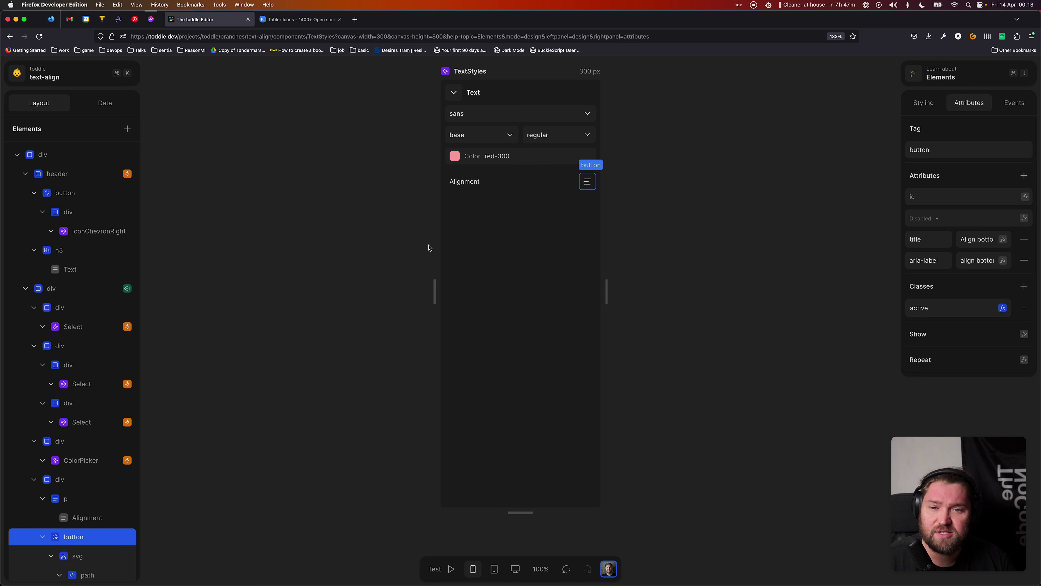
# - Examine the component's data and the formula that toggles the Alignment button's active class
pyautogui.click(105, 103)
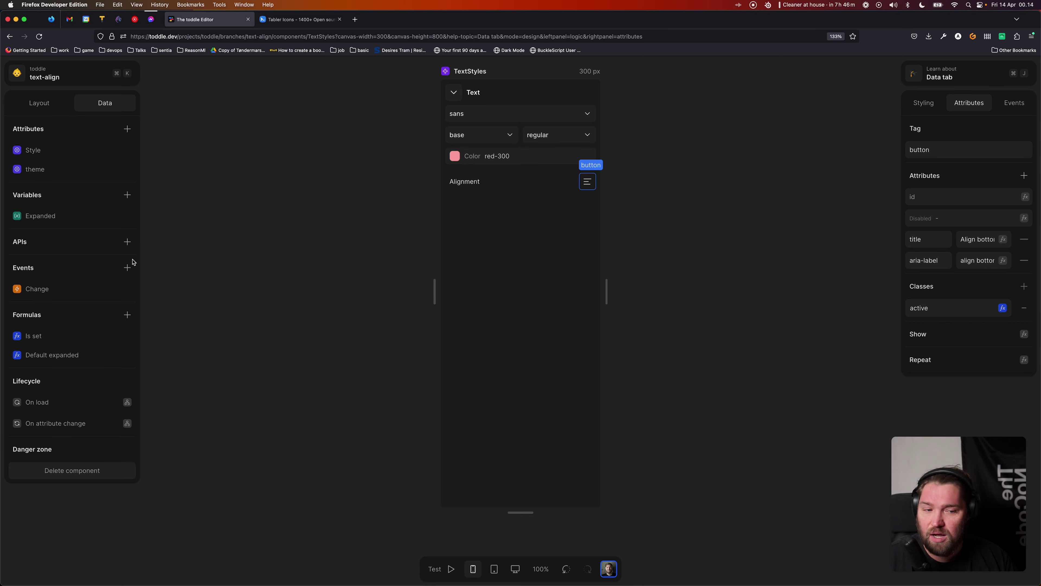
pyautogui.click(1003, 308)
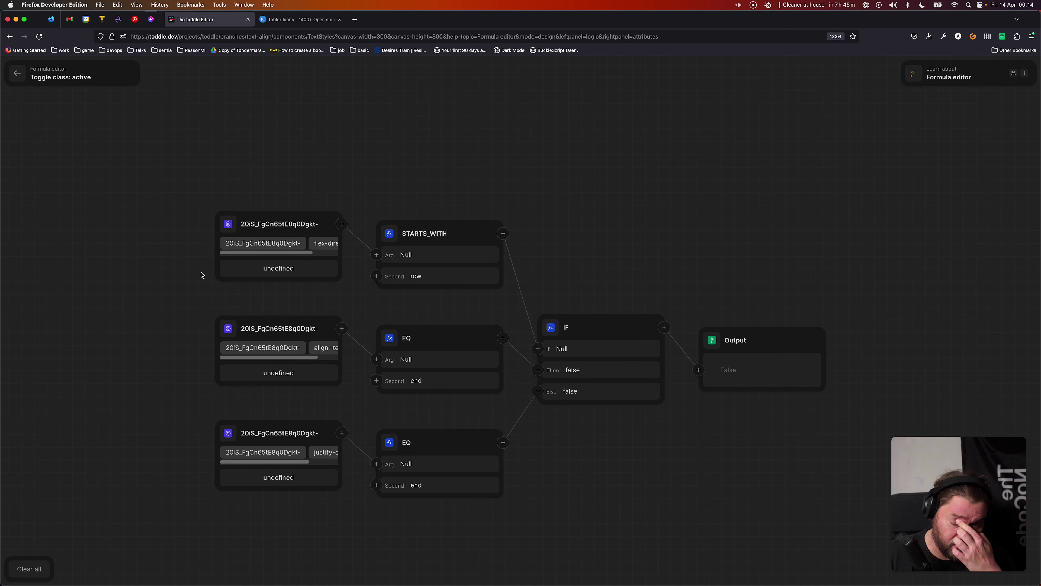
pyautogui.press('Escape')
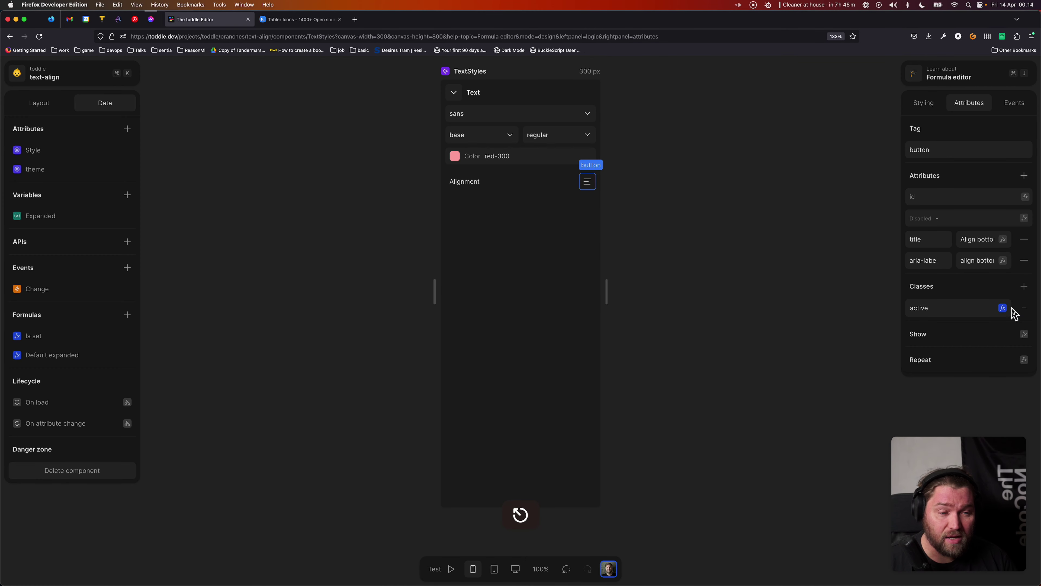
pyautogui.click(1002, 309)
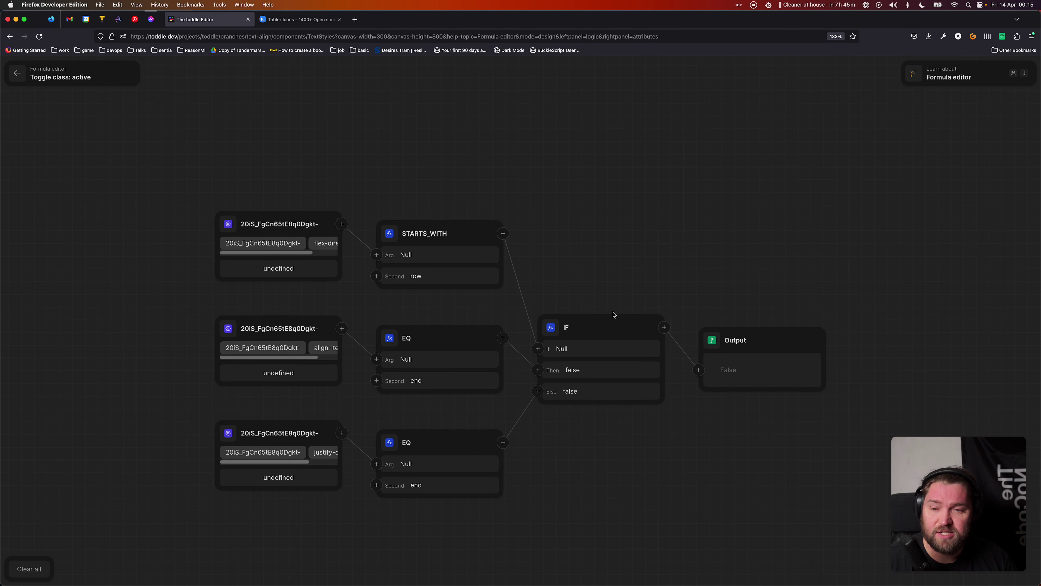
pyautogui.press('Escape')
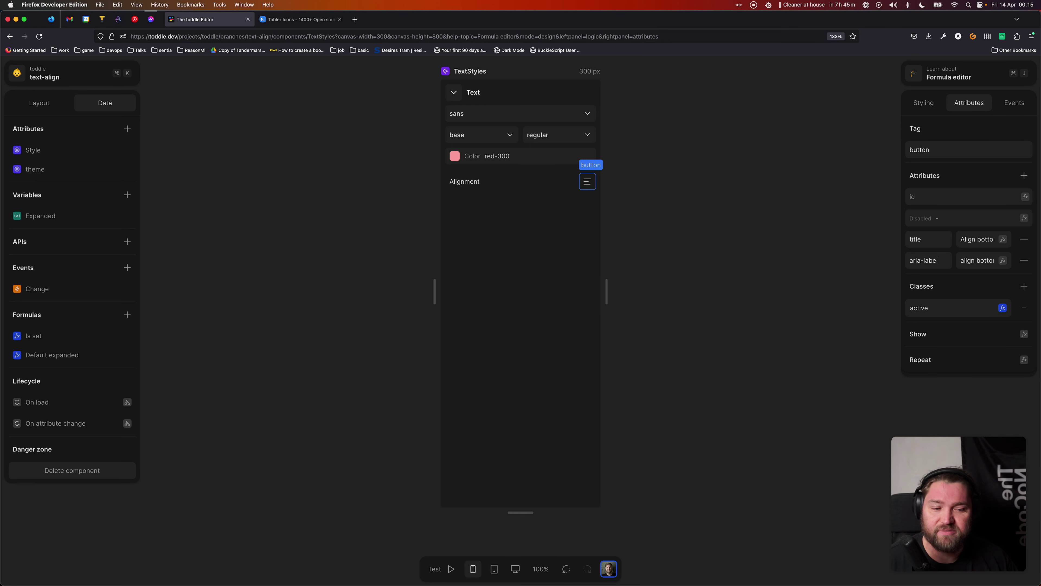
# - Delete the copied IF, STARTS_WITH and EQ logic from the formula that toggles the Alignment button's active class
pyautogui.click(1002, 308)
pyautogui.click(611, 334)
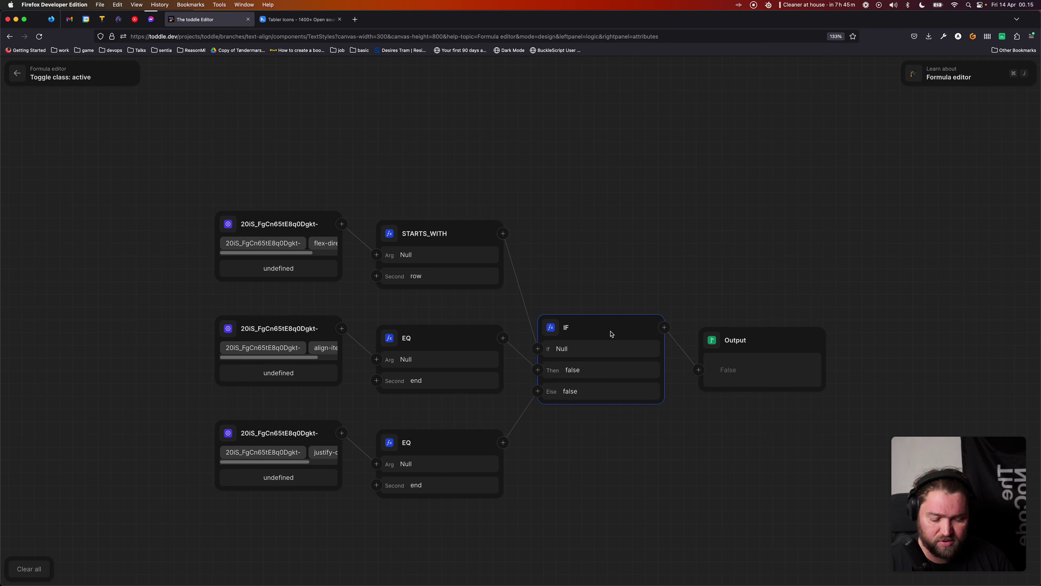
pyautogui.press('BackSpace')
pyautogui.click(510, 351)
pyautogui.press('BackSpace')
pyautogui.click(436, 344)
pyautogui.press('BackSpace')
# - Feed the active class formula with the text-align value of the Style attribute
pyautogui.click(389, 349)
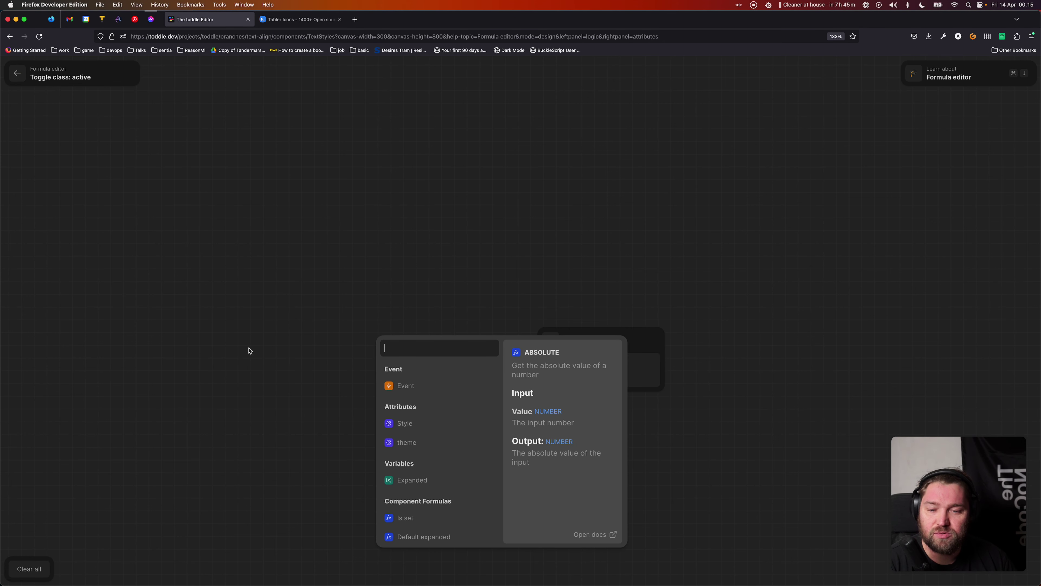
pyautogui.click(249, 351)
pyautogui.click(390, 347)
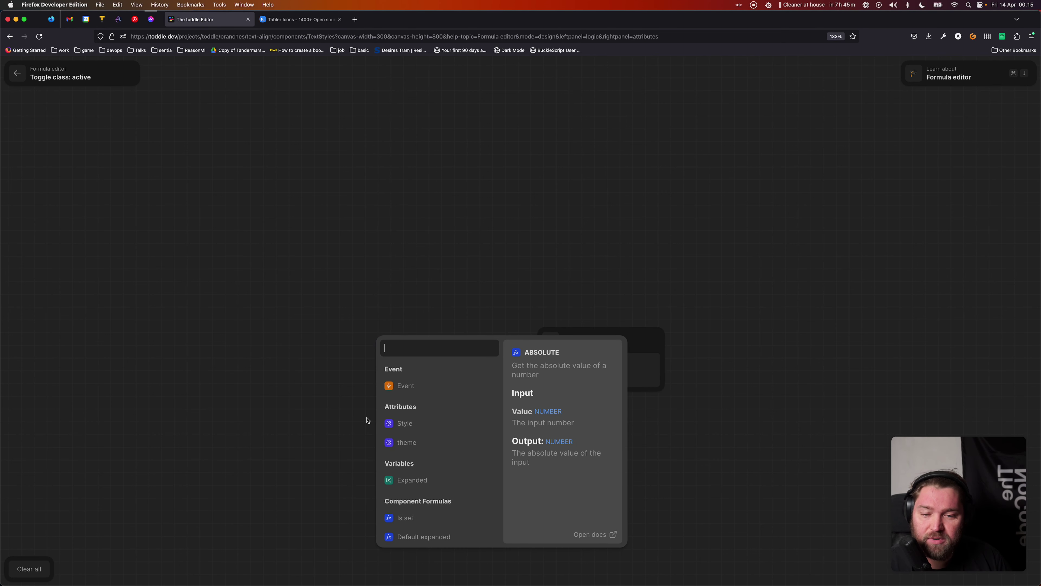
pyautogui.click(425, 428)
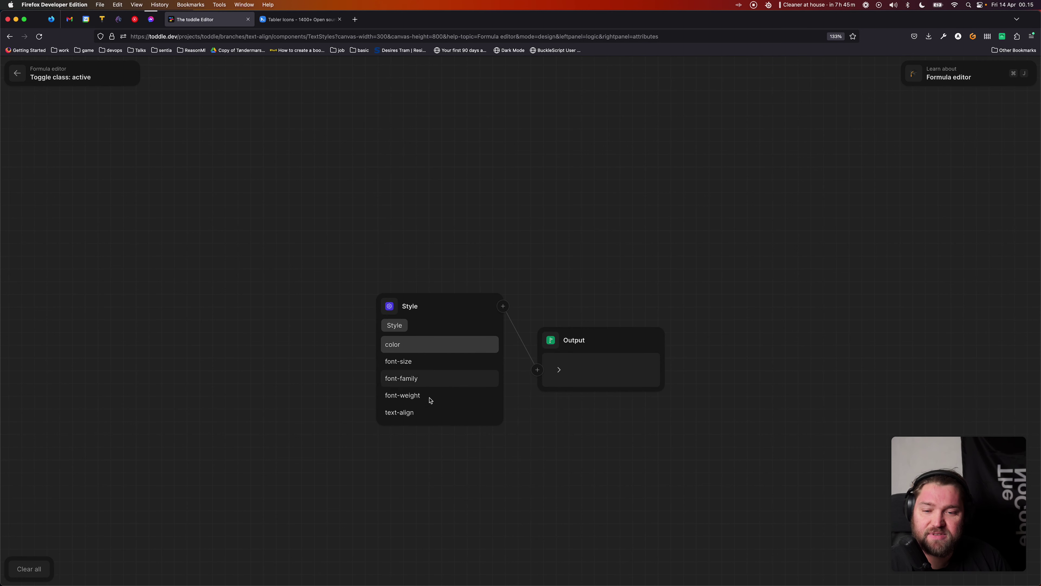
pyautogui.click(425, 413)
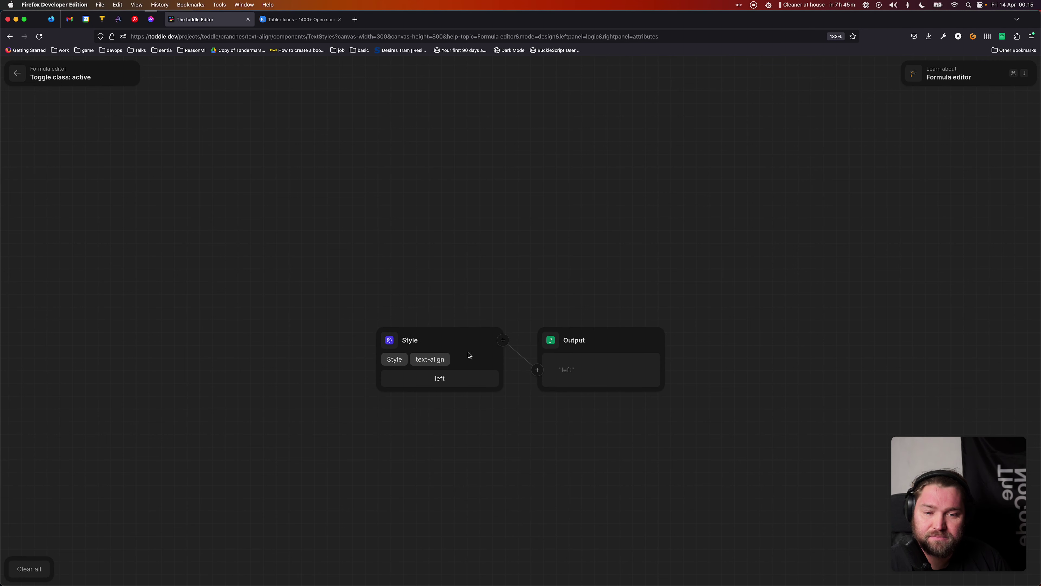
# - Add an Equals formula comparing the text-align value with left, and return to the component
pyautogui.click(503, 339)
pyautogui.write('eq')
pyautogui.press('Down')
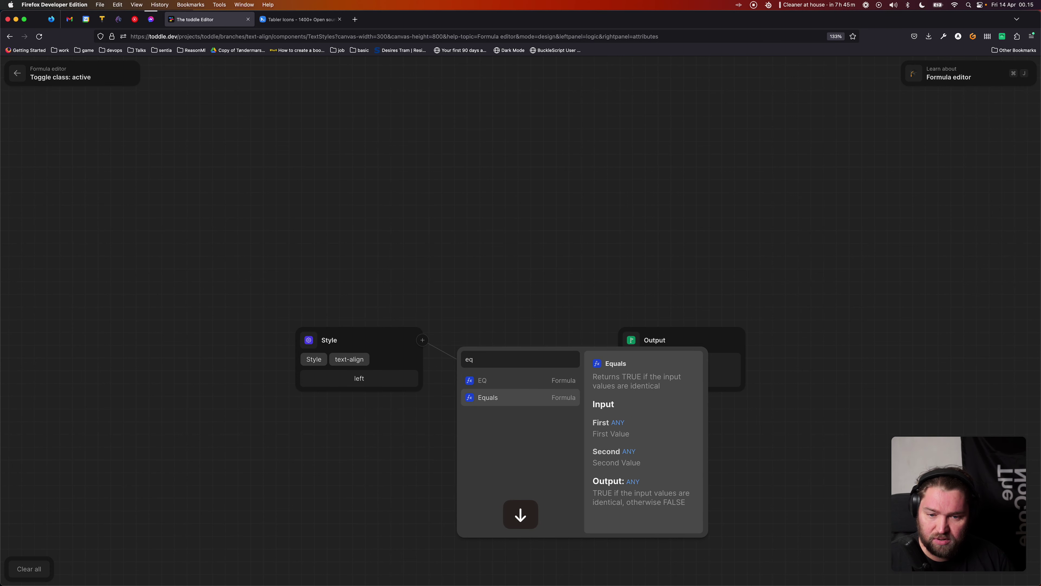
pyautogui.press('Return')
pyautogui.click(522, 381)
pyautogui.write('left')
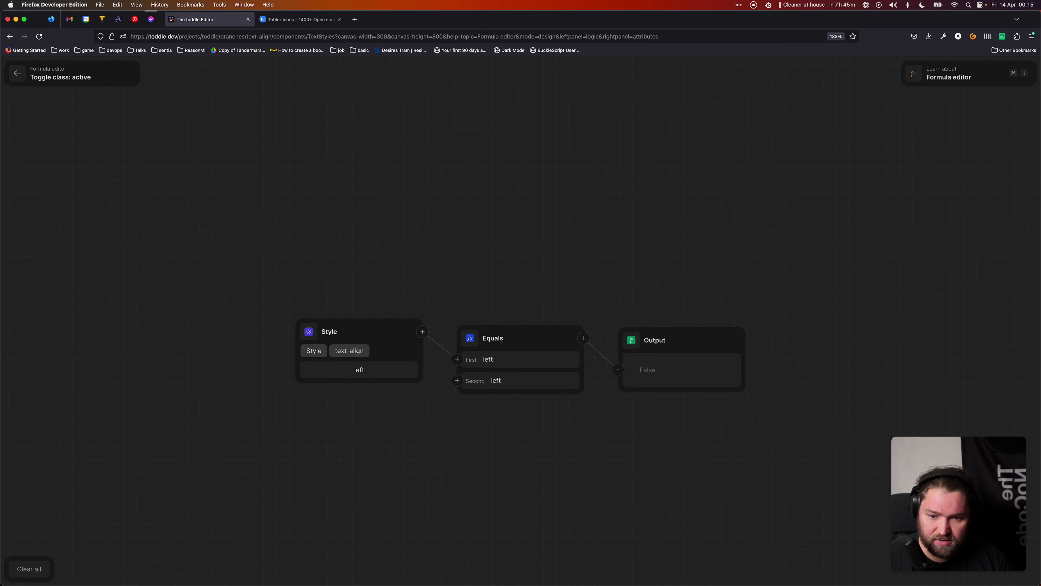
pyautogui.press('Tab')
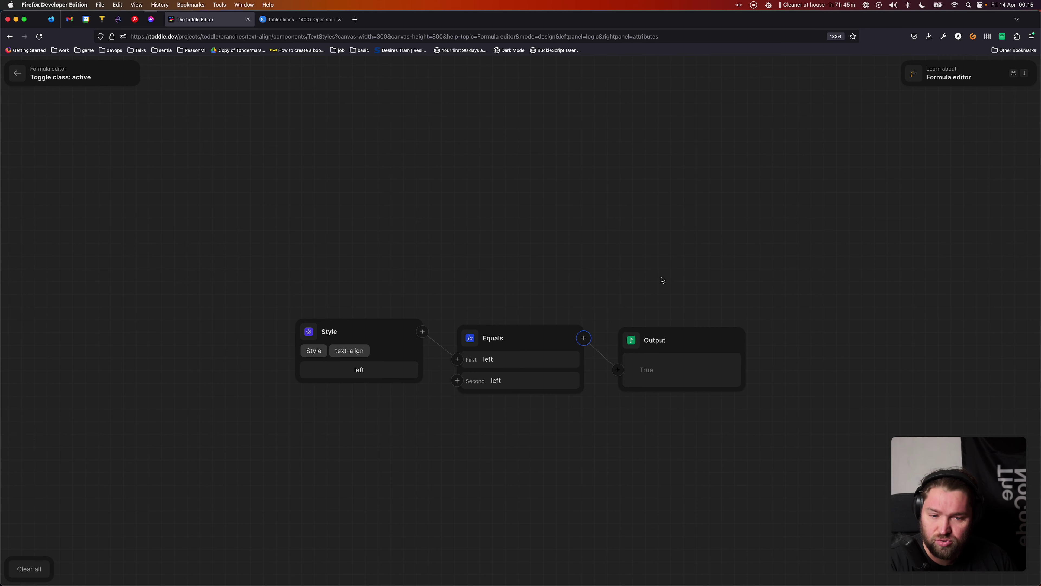
pyautogui.press('Escape')
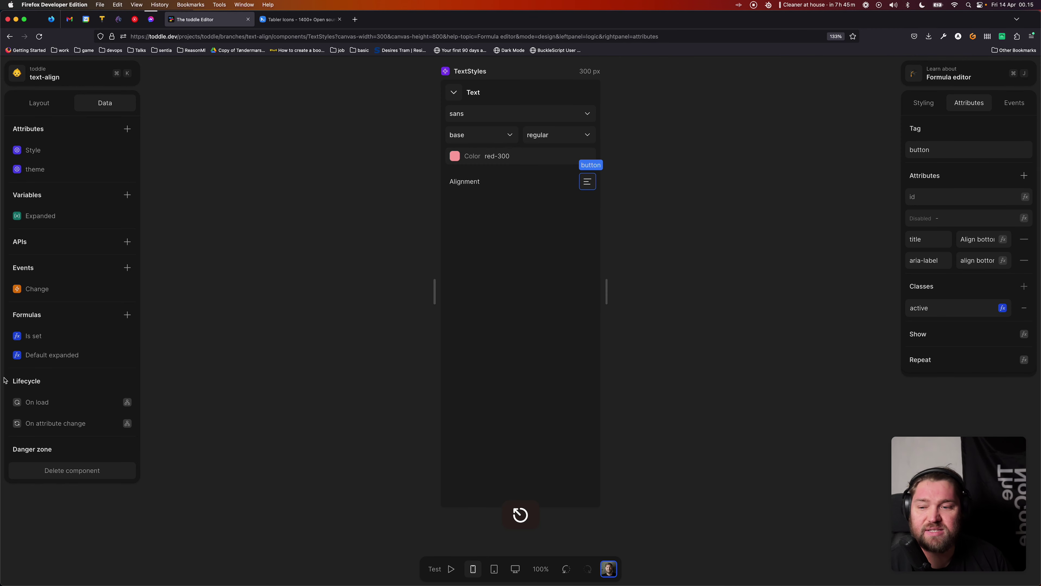
# - Preview the Alignment button's active state in test mode, and return to design mode
pyautogui.click(352, 268)
pyautogui.click(706, 291)
pyautogui.press('t')
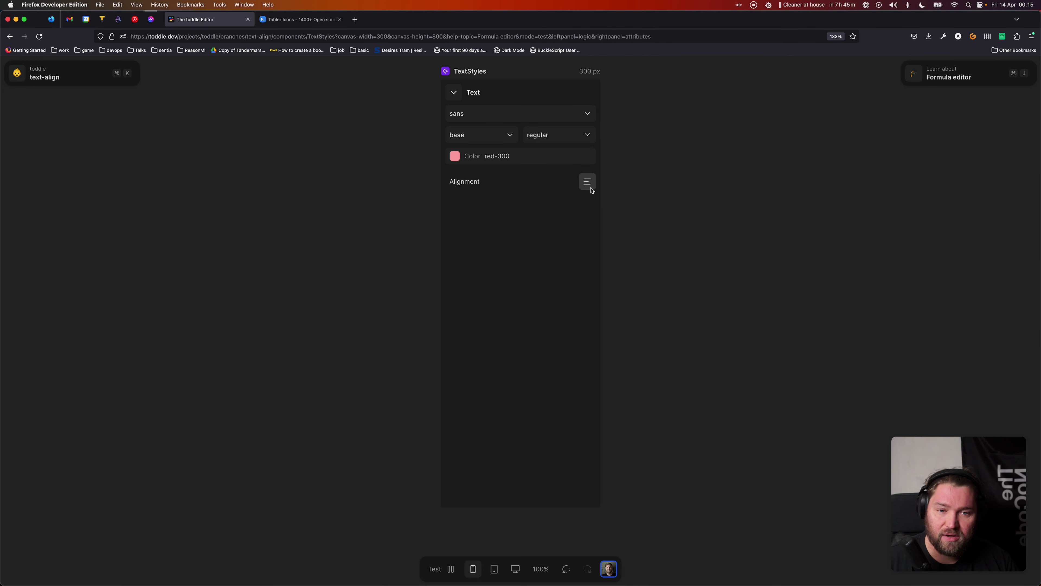
pyautogui.click(665, 206)
pyautogui.press('t')
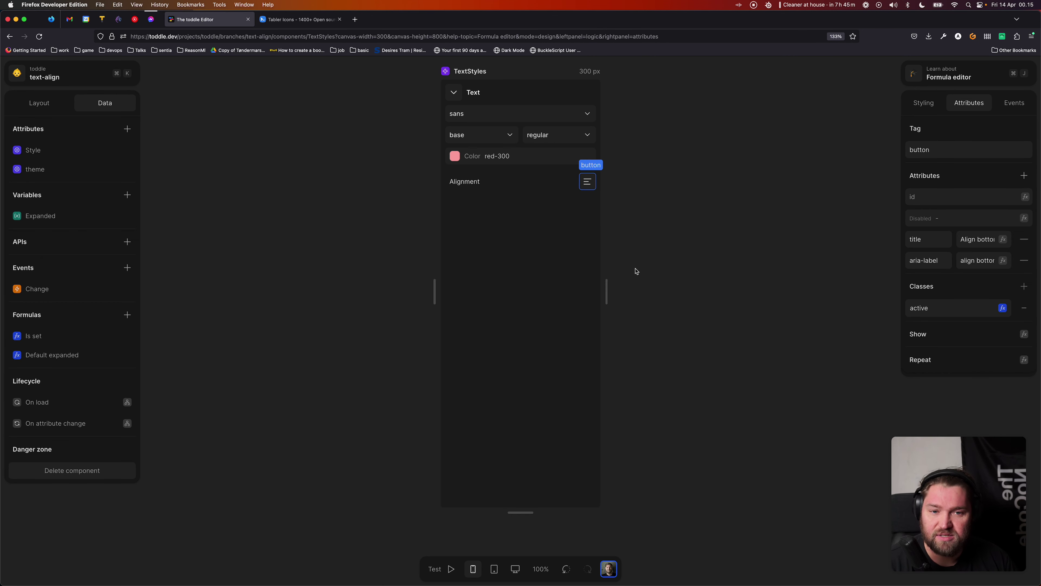
# - Insert a Default to formula with fallback left between Style text-align and Equals in the active class formula
pyautogui.click(1003, 309)
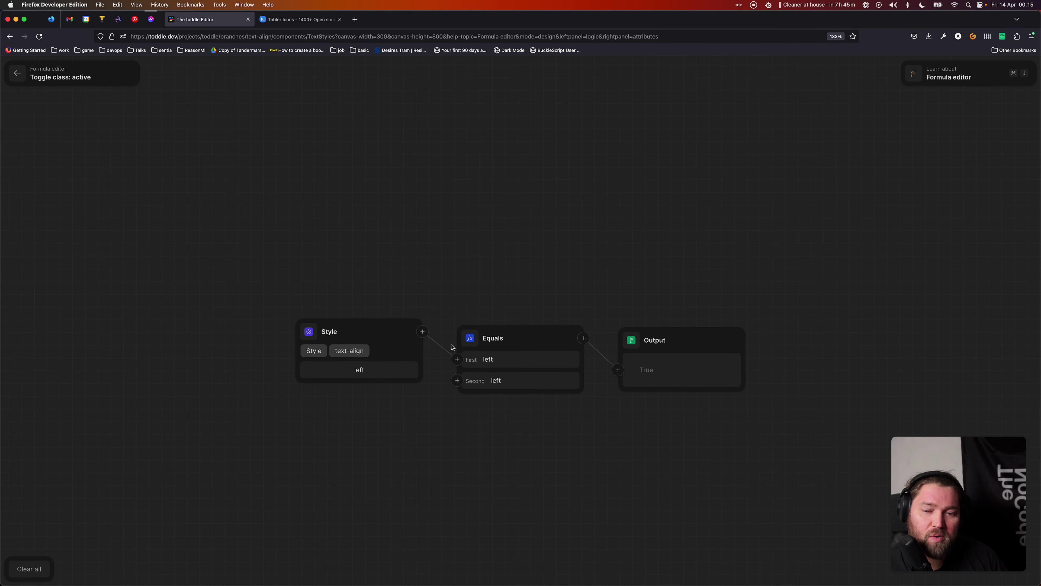
pyautogui.click(422, 331)
pyautogui.write('defa')
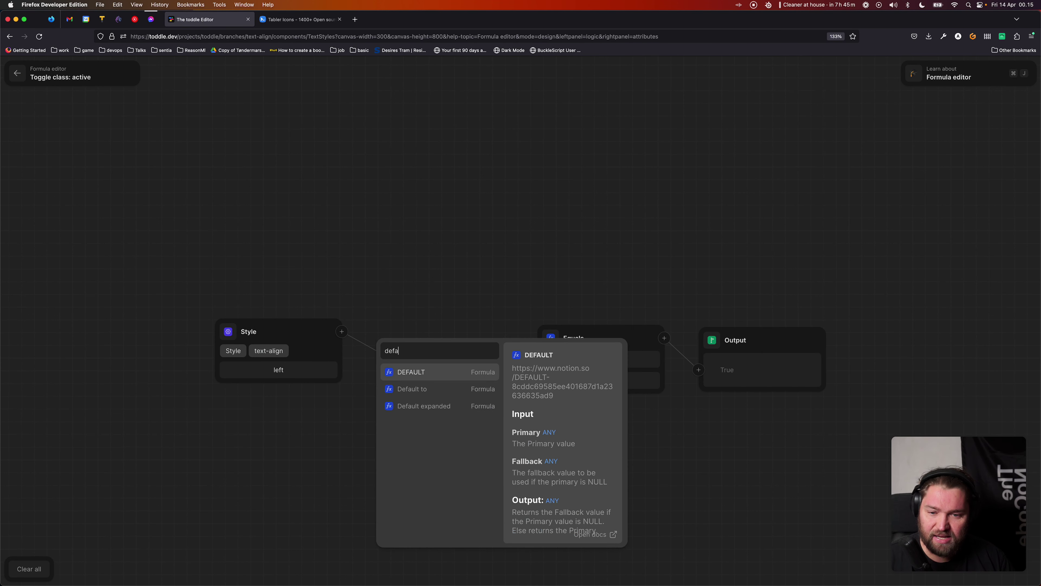
pyautogui.press('Return')
pyautogui.click(437, 359)
pyautogui.press('super+a')
pyautogui.press('BackSpace')
pyautogui.click(448, 389)
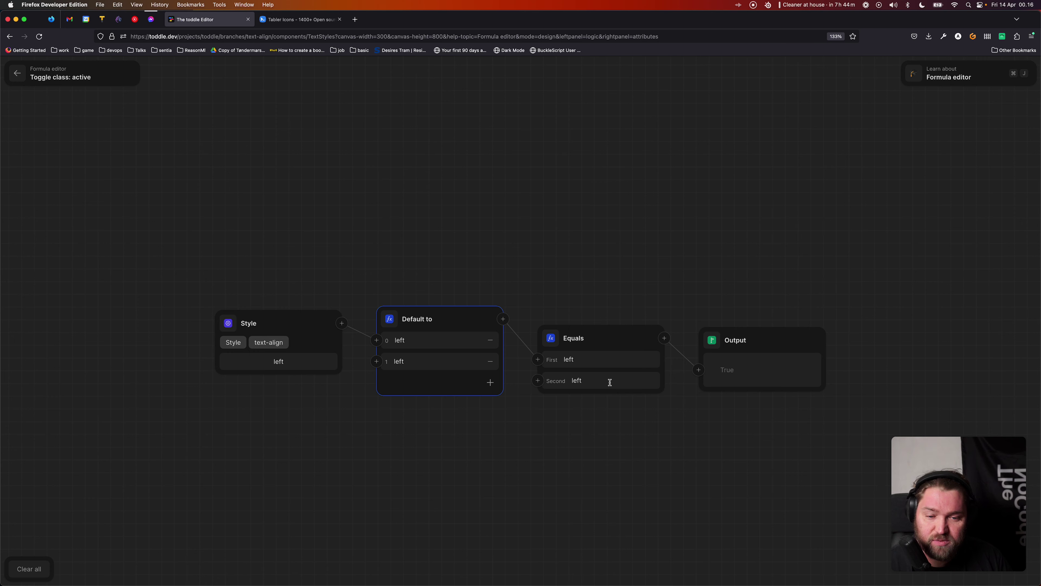
pyautogui.click(548, 213)
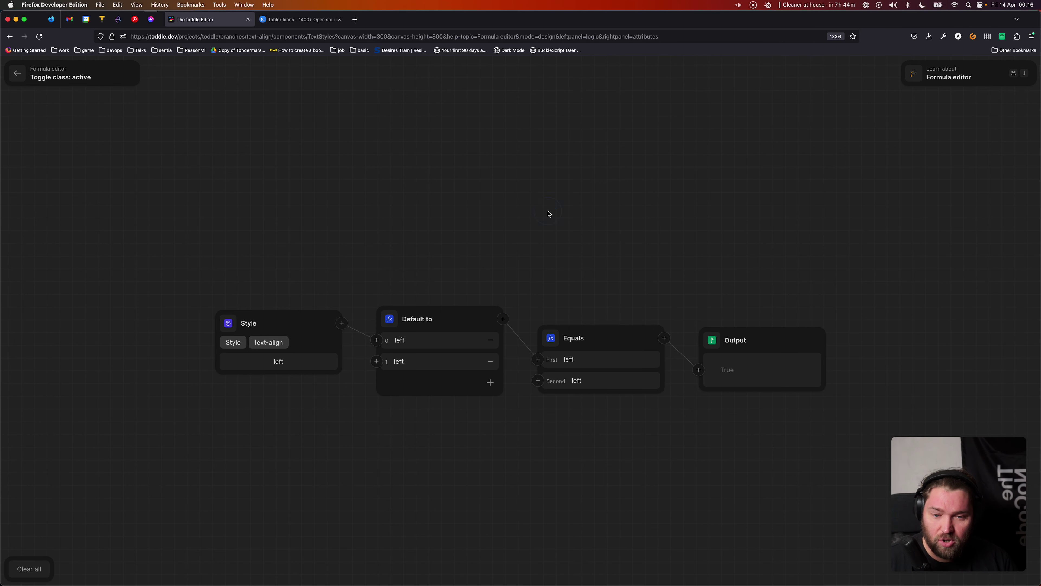
pyautogui.click(550, 213)
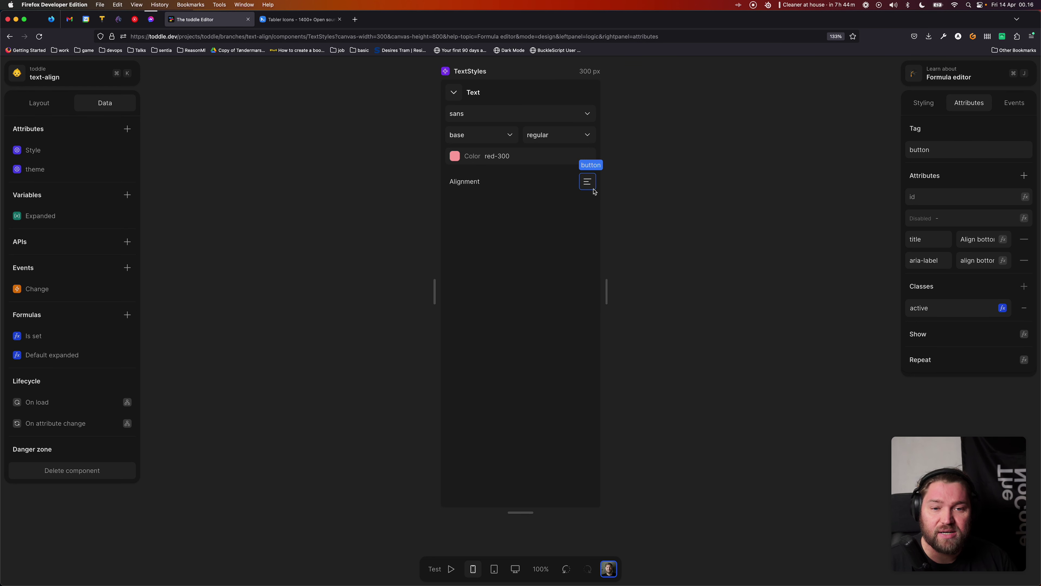
# - Inspect the Alignment button's click workflow and the test value of the component's Change event
pyautogui.click(1022, 105)
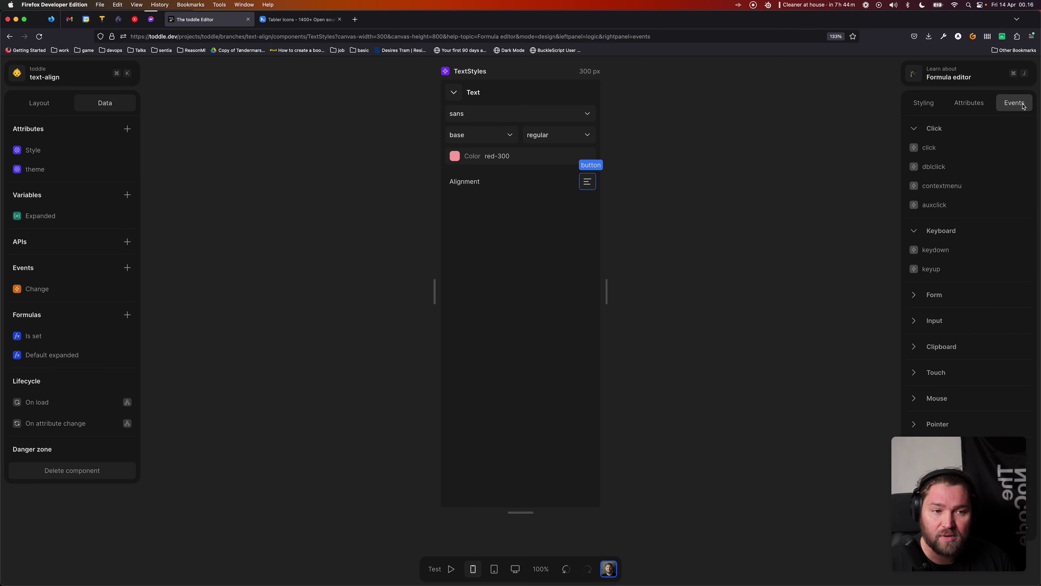
pyautogui.click(934, 153)
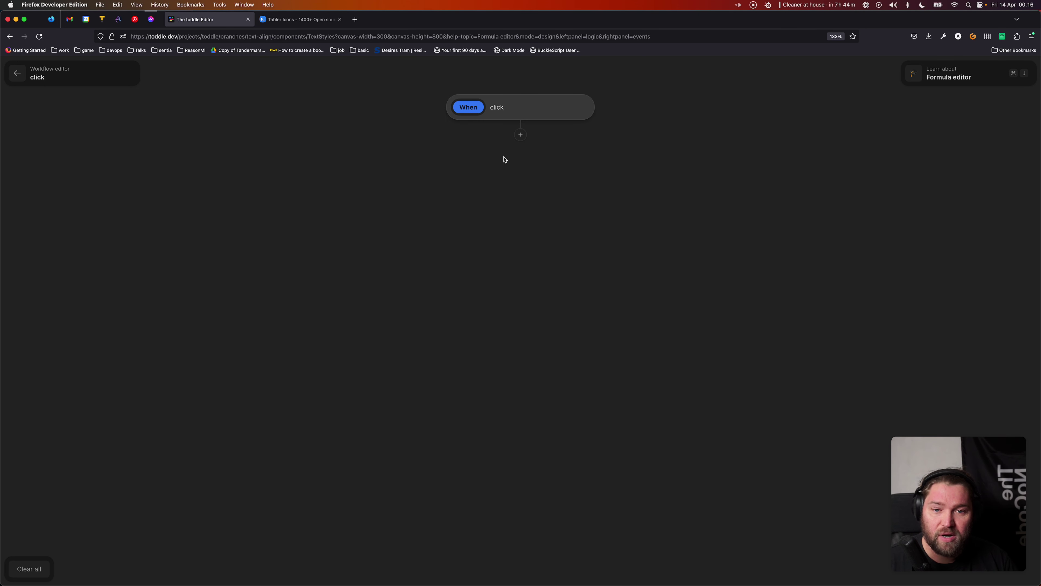
pyautogui.press('Escape')
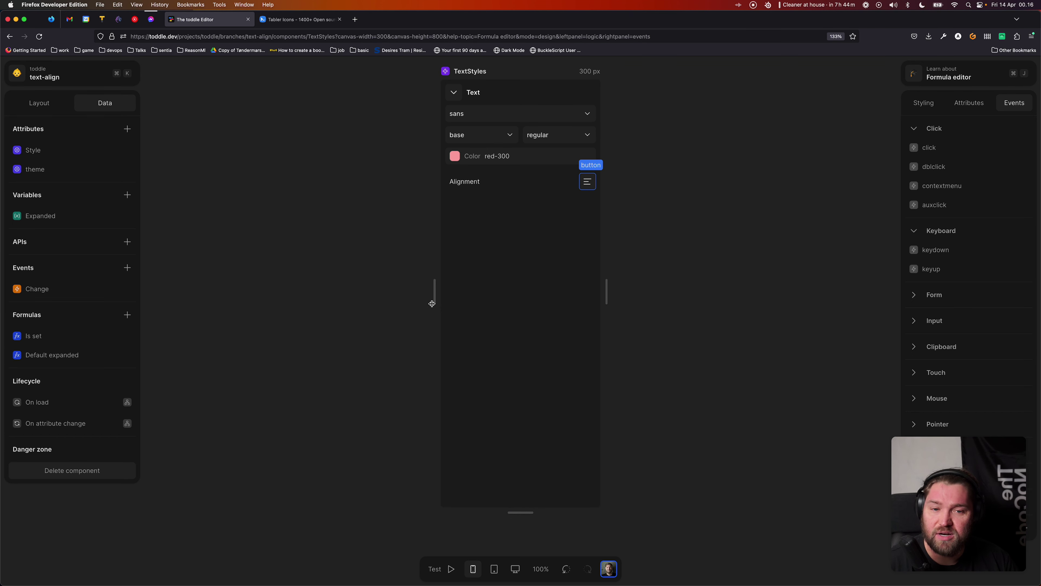
pyautogui.click(58, 288)
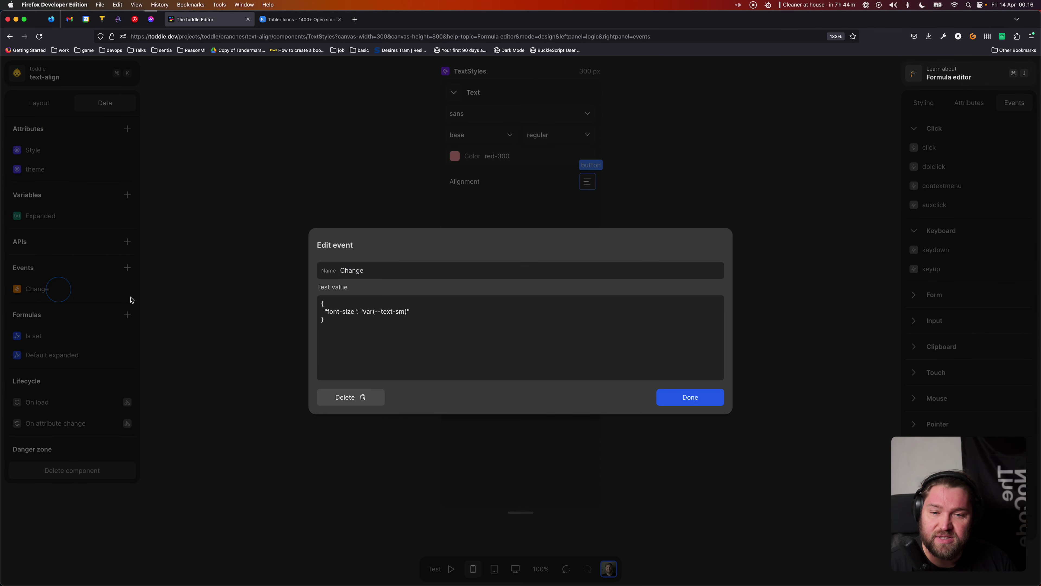
pyautogui.click(263, 345)
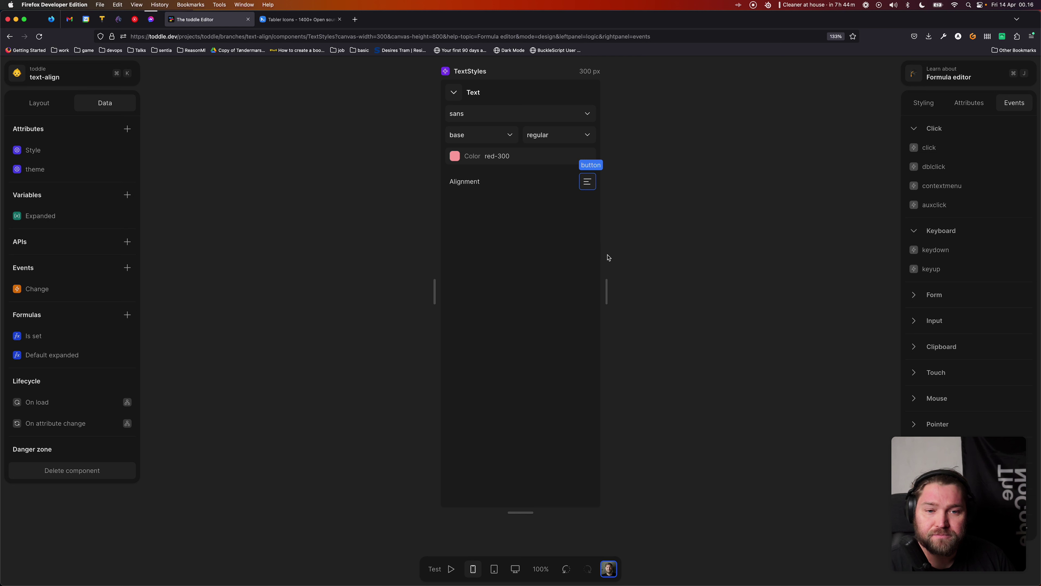
# - Add a Trigger: Change action to the button's click workflow, with the Style attribute as its data source
pyautogui.click(954, 145)
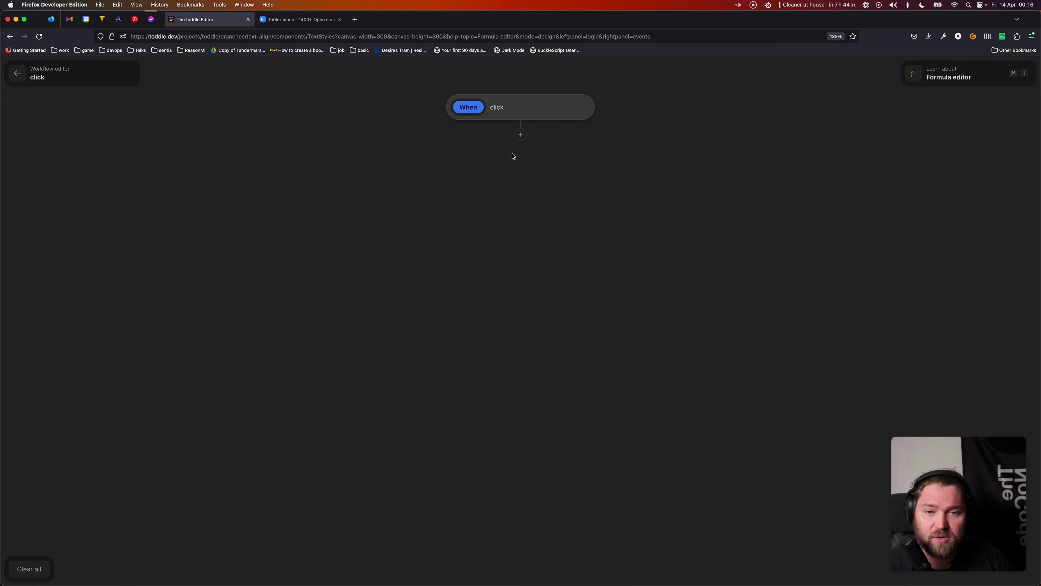
pyautogui.click(516, 134)
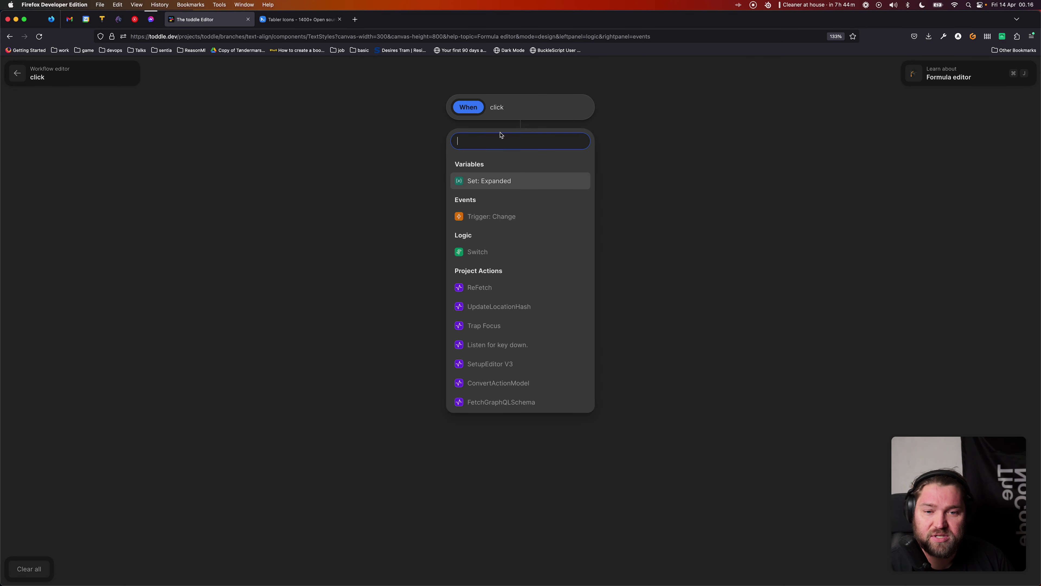
pyautogui.click(519, 217)
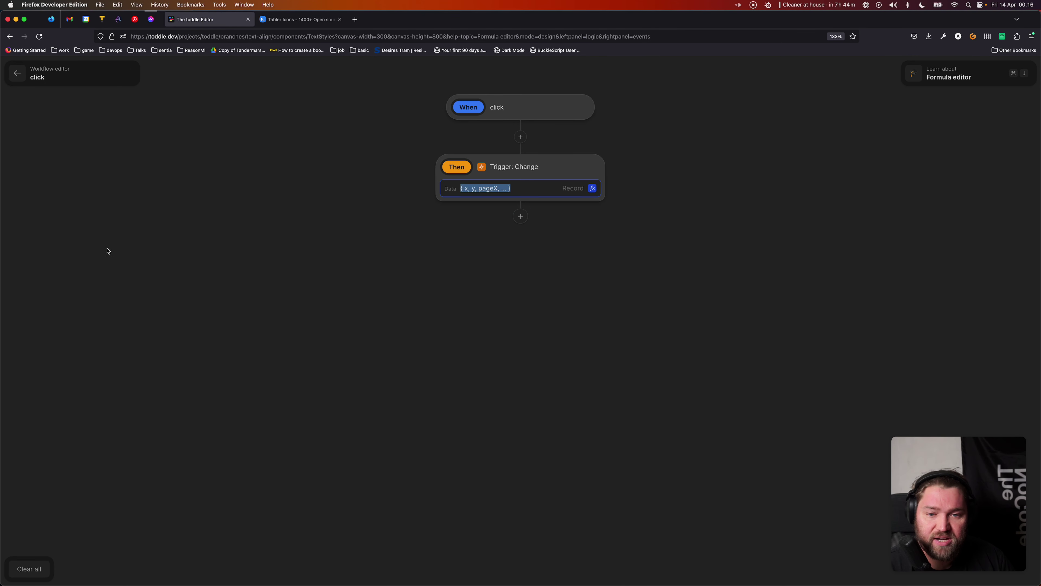
pyautogui.click(592, 188)
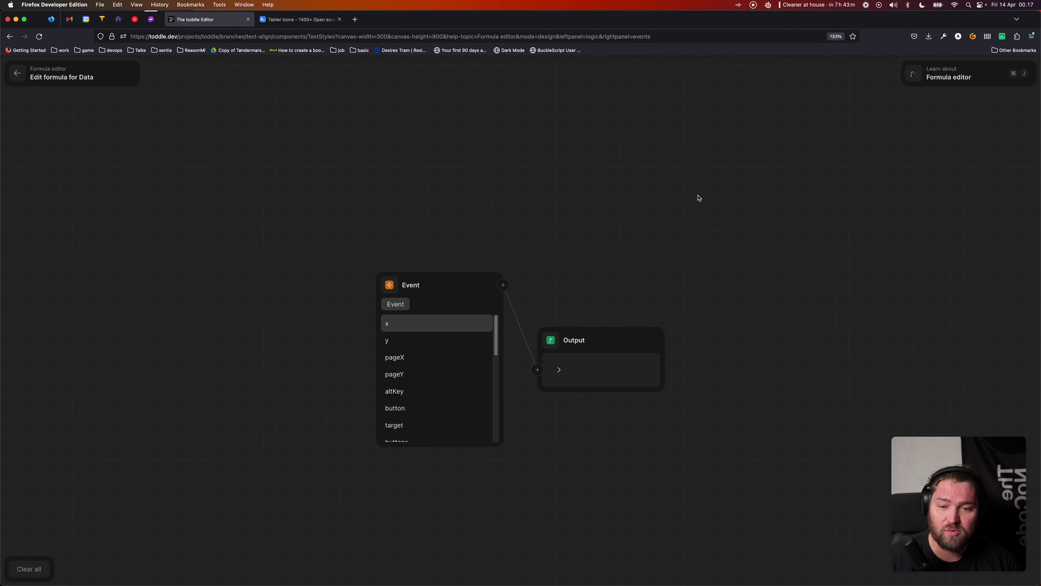
pyautogui.click(404, 285)
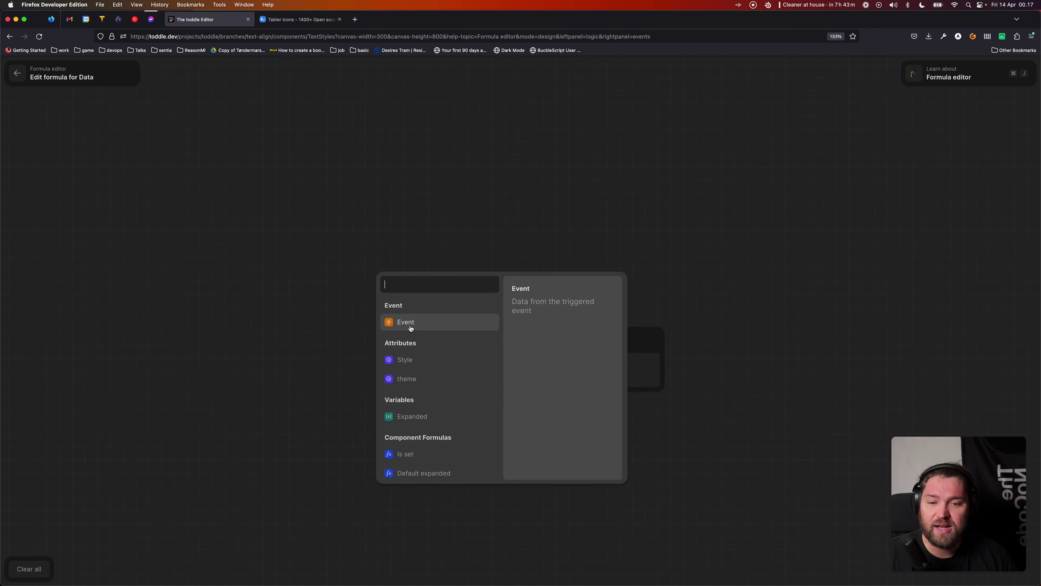
pyautogui.click(420, 361)
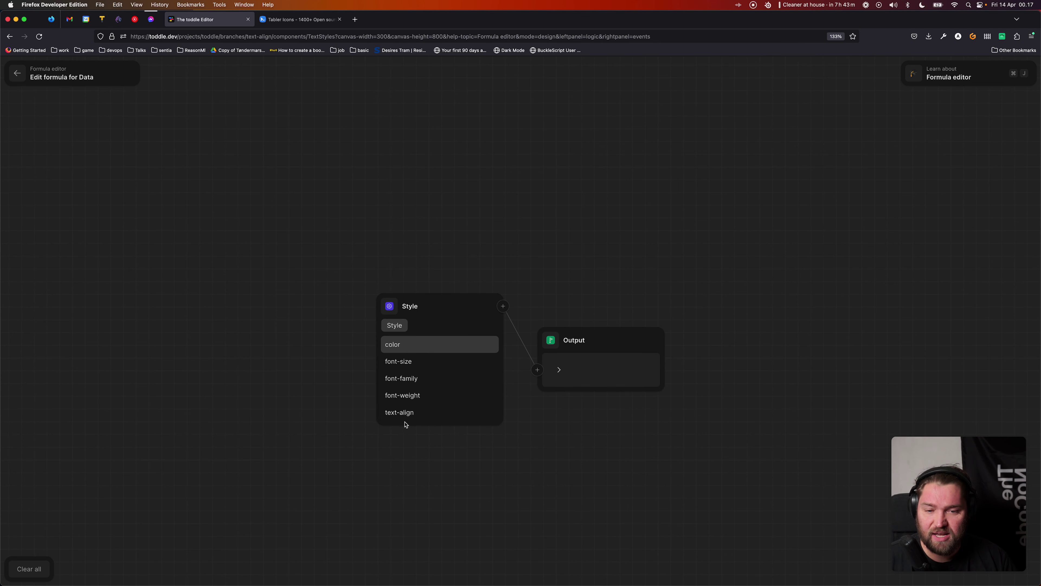
# - Connect Style to a Set formula in the action's data and set its path to text-align
pyautogui.click(503, 305)
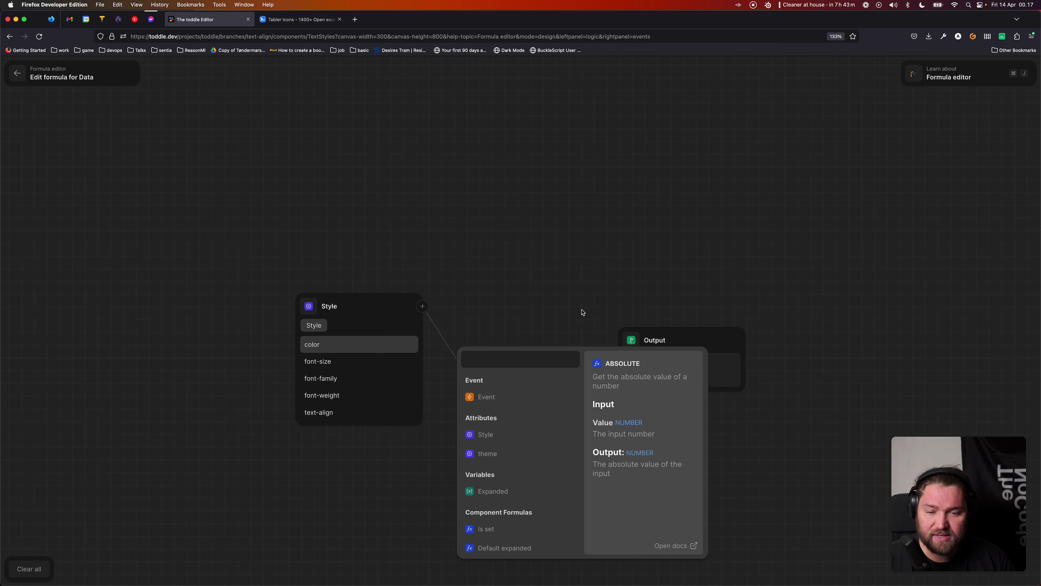
pyautogui.write('set')
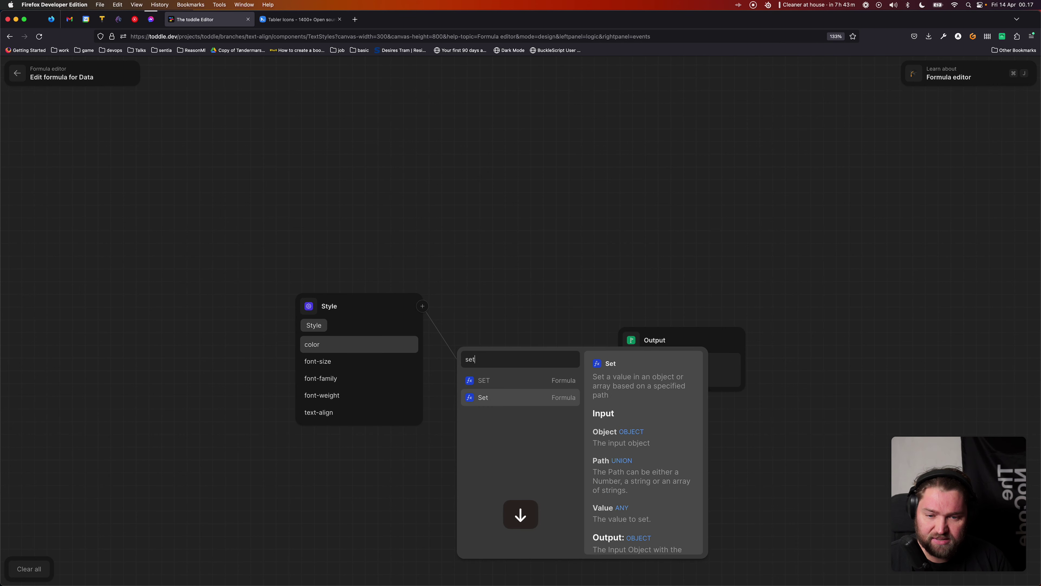
pyautogui.press('Return')
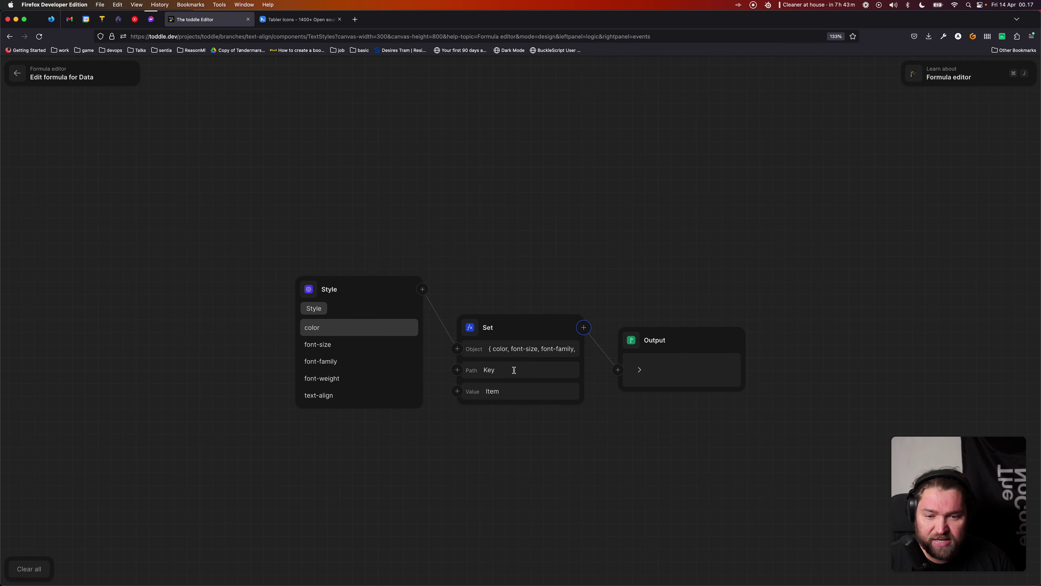
pyautogui.click(514, 371)
pyautogui.press('super+a')
pyautogui.write('text-al')
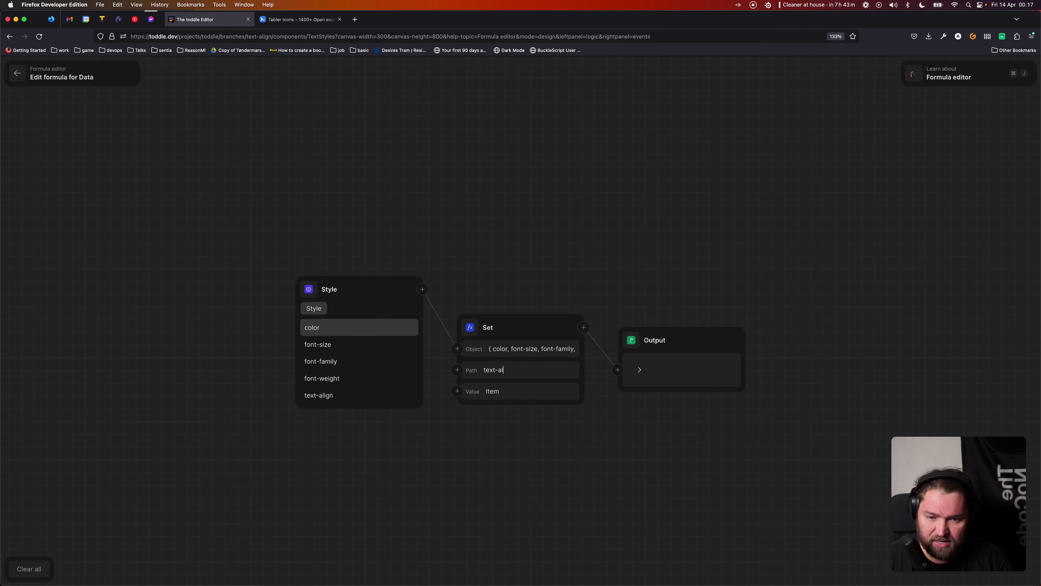
# - Set the Set formula's value to left and return to the TextStyles component
pyautogui.click(457, 391)
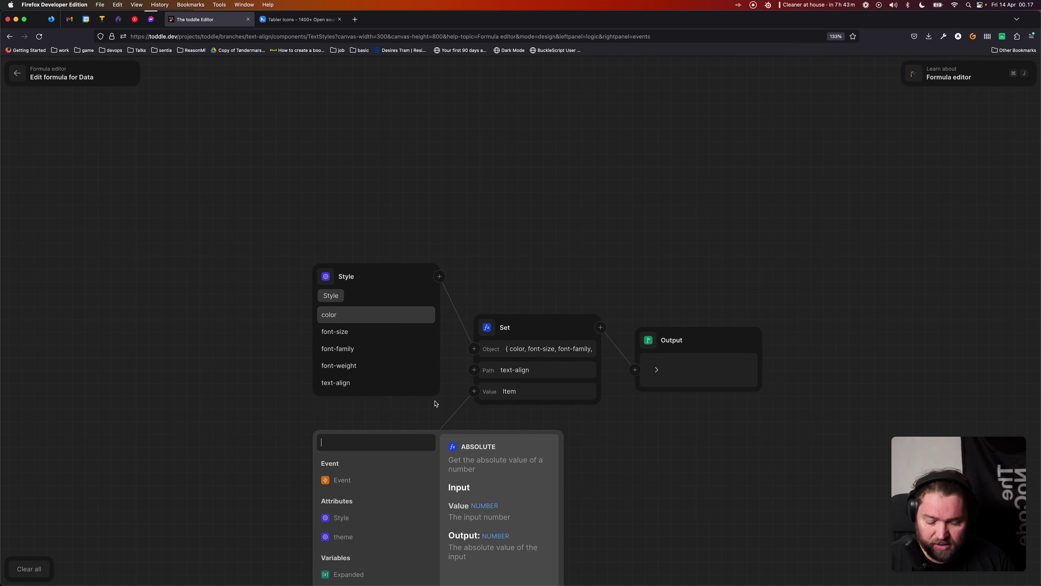
pyautogui.click(517, 408)
pyautogui.click(529, 391)
pyautogui.press('super+a')
pyautogui.write('left')
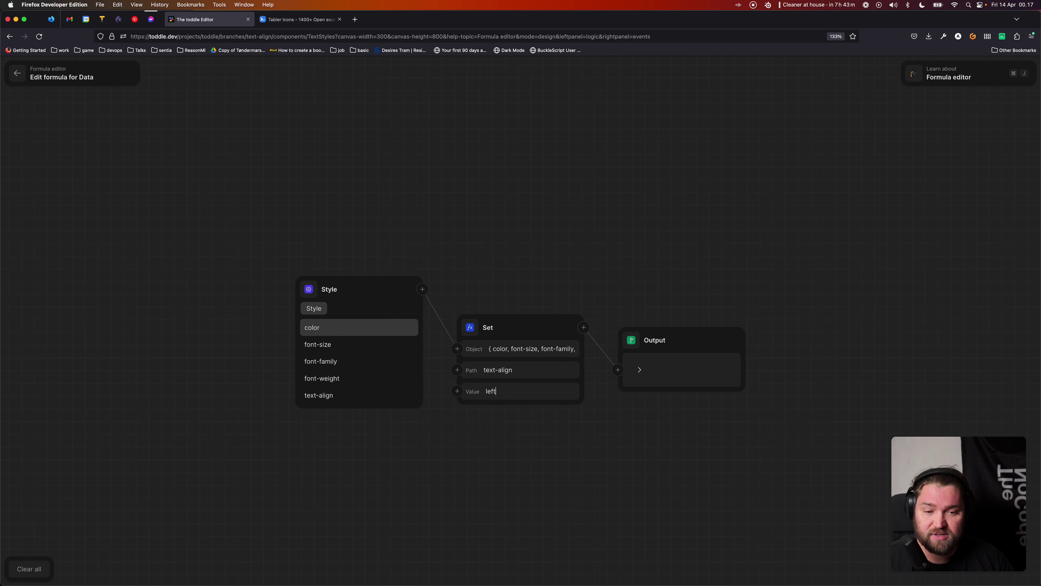
pyautogui.moveTo(595, 464); pyautogui.dragTo(551, 441)
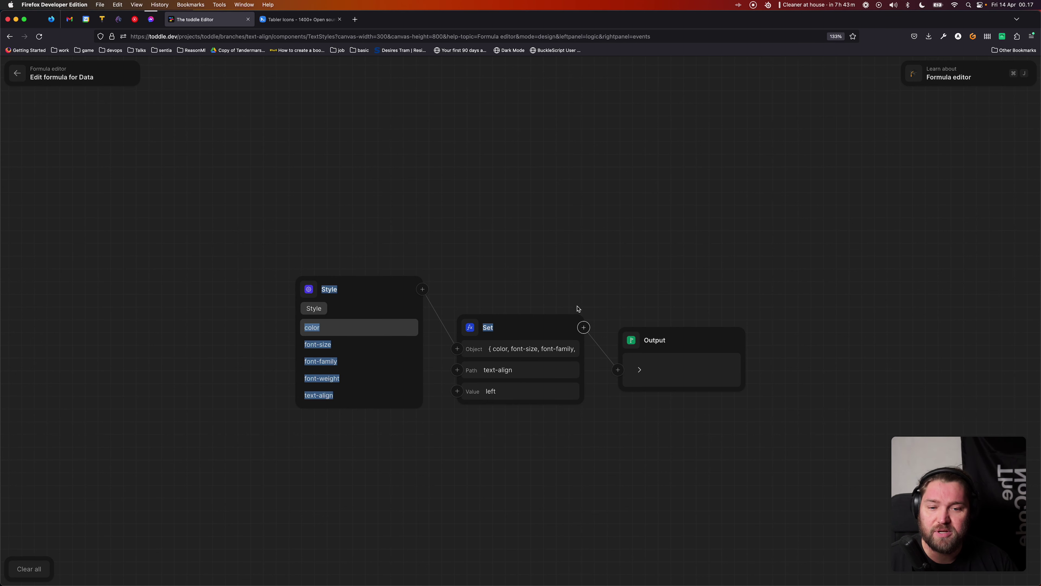
pyautogui.click(572, 172)
pyautogui.press('Escape')
pyautogui.click(392, 300)
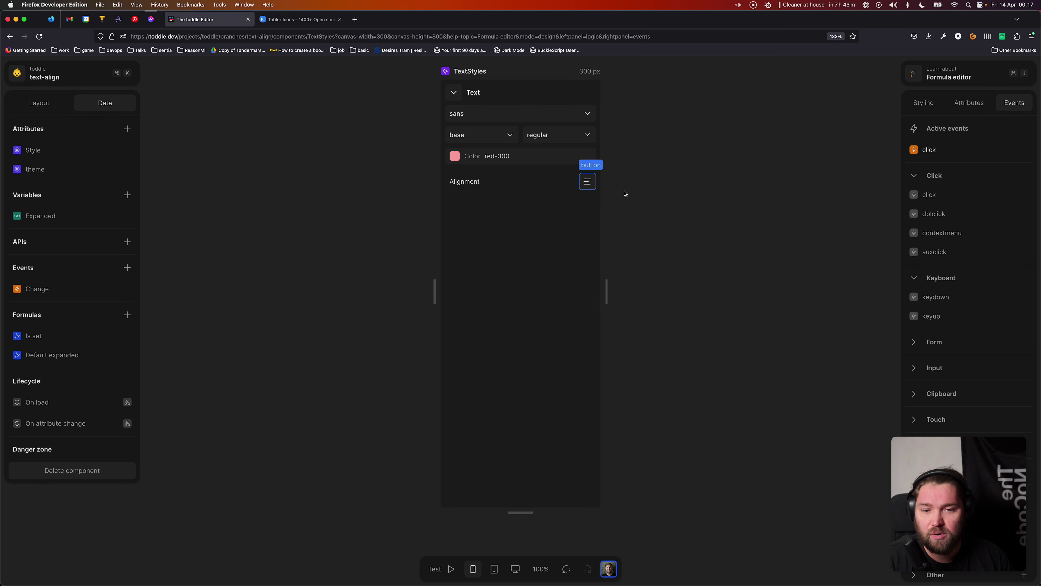
# - Duplicate the Alignment button, including its svg icon and click event, within the same div
pyautogui.click(39, 102)
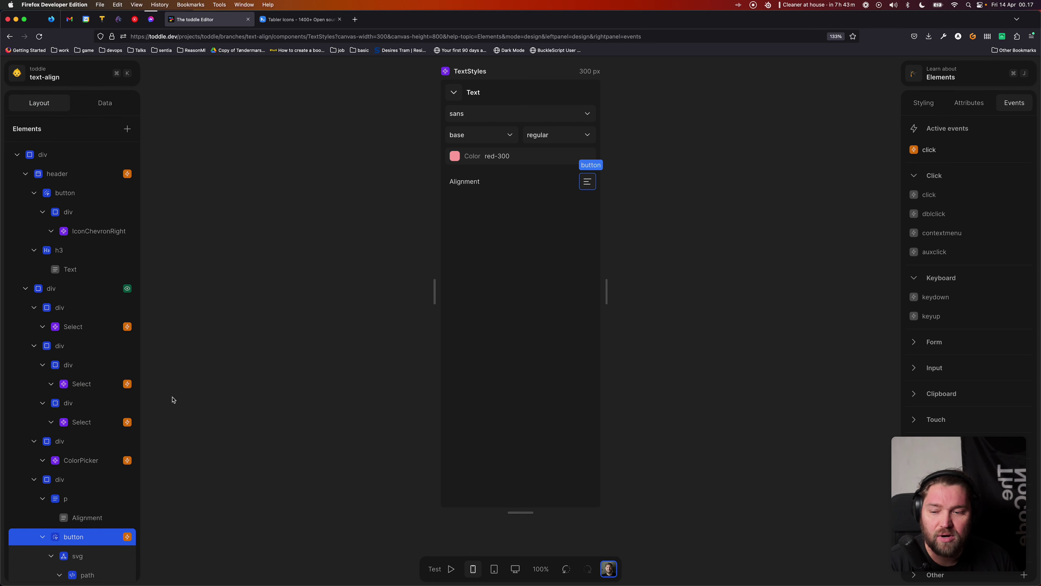
pyautogui.scroll(-3, 72, 441)
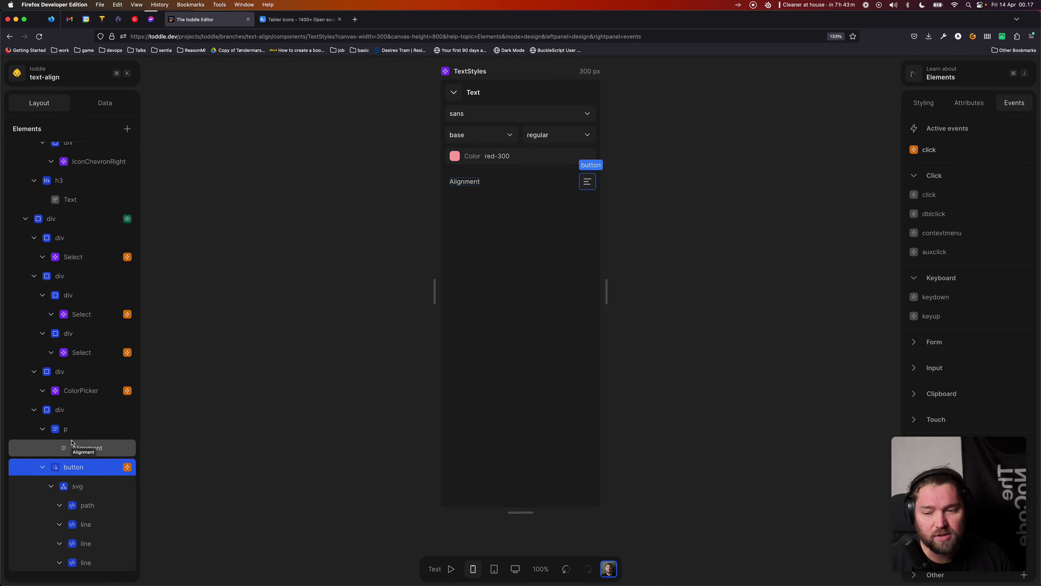
pyautogui.press('alt')
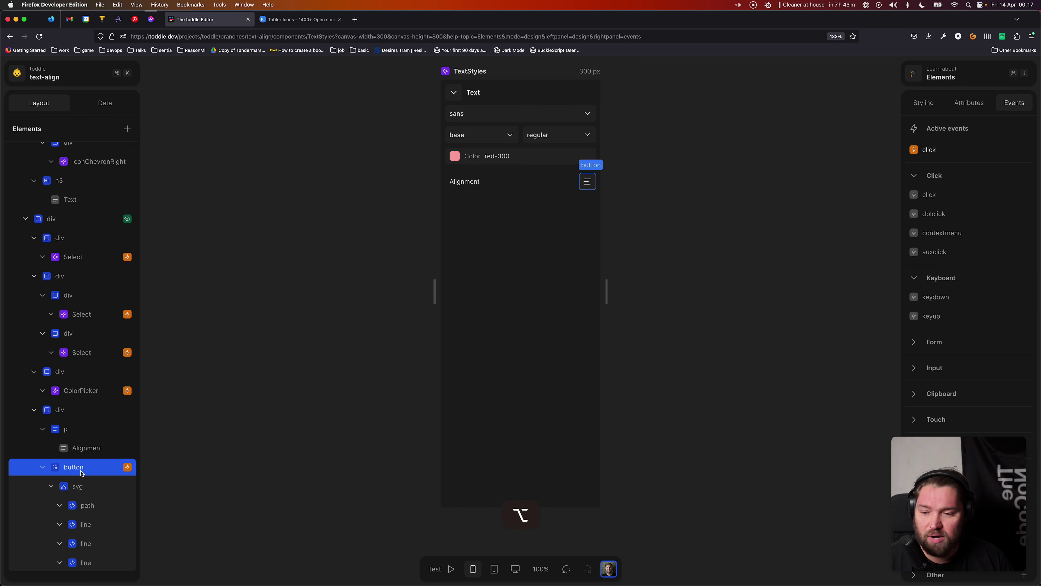
pyautogui.moveTo(82, 473); pyautogui.dragTo(42, 459)
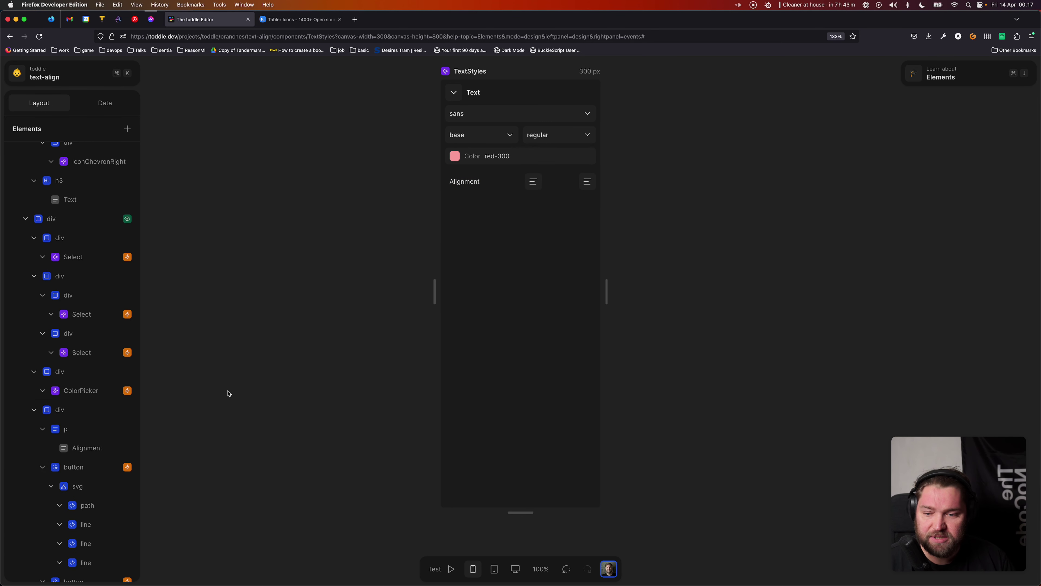
pyautogui.scroll(-3, 40, 466)
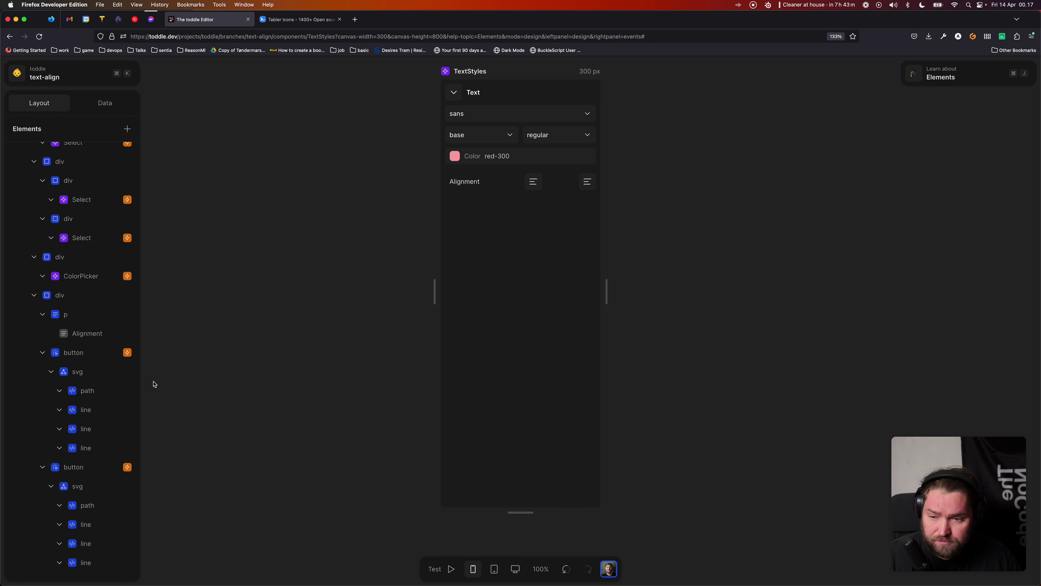
# - Replace the second alignment button's svg with the align-center icon copied from Tabler Icons
pyautogui.click(85, 468)
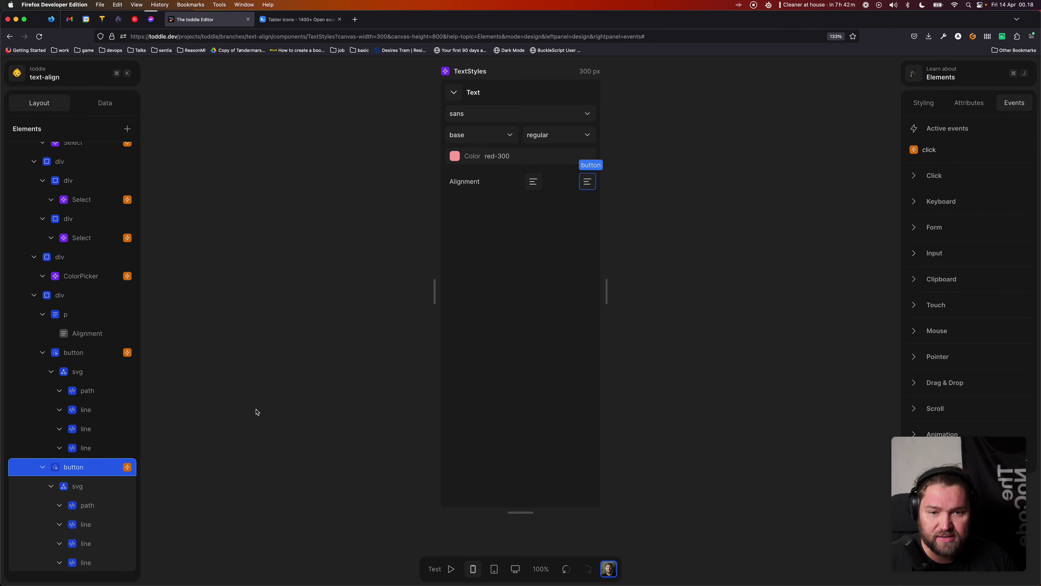
pyautogui.click(302, 20)
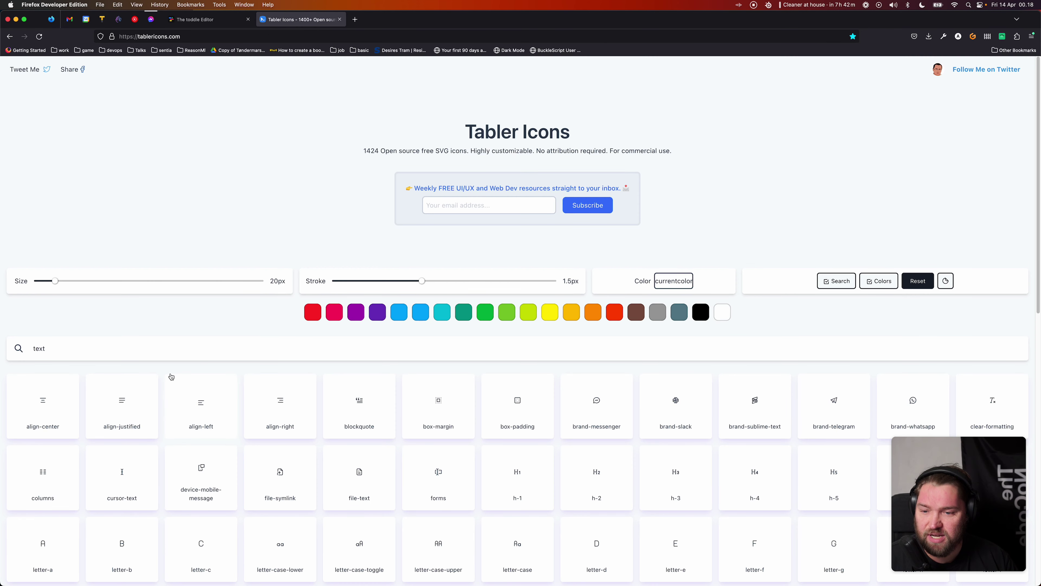
pyautogui.click(44, 397)
pyautogui.click(211, 20)
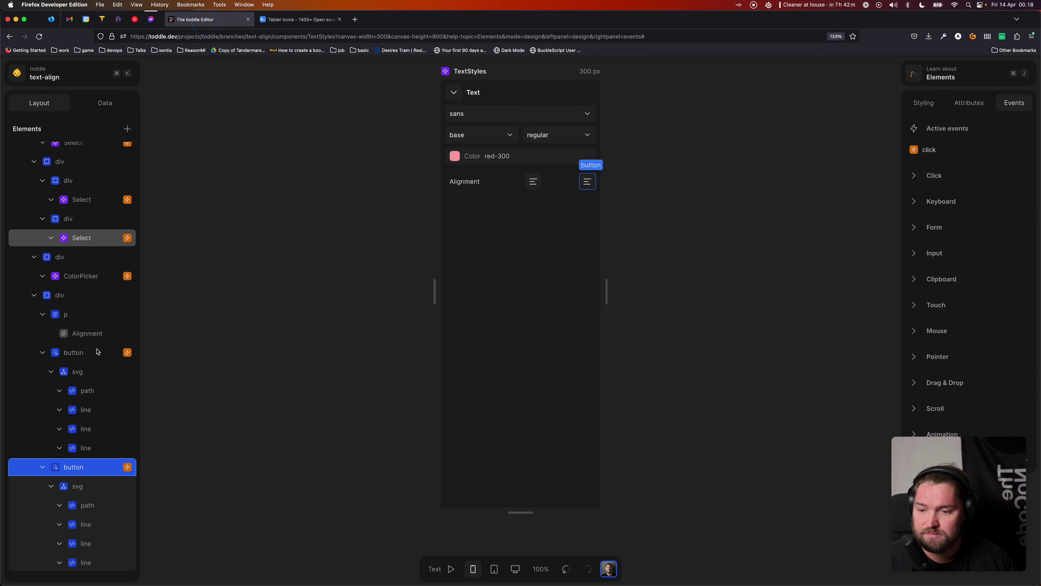
pyautogui.click(108, 491)
pyautogui.press('BackSpace')
pyautogui.click(76, 565)
pyautogui.press('cmd+v')
# - In the second button's click workflow, set the Set formula's value to center in the Trigger: Change data
pyautogui.scroll(-1, 221, 506)
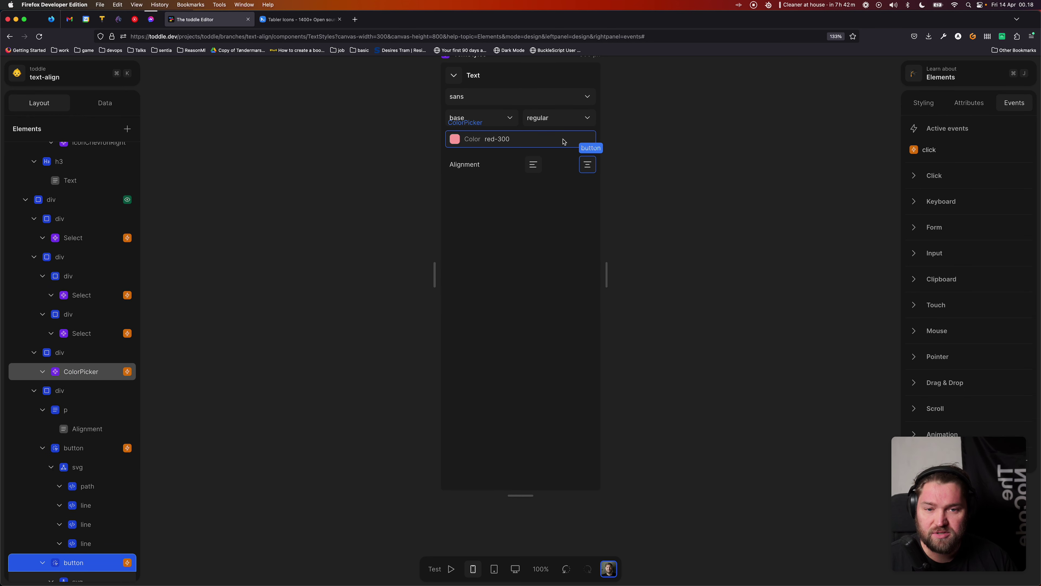
pyautogui.scroll(-3, 531, 164)
pyautogui.scroll(-1, 119, 526)
pyautogui.scroll(-4, 118, 526)
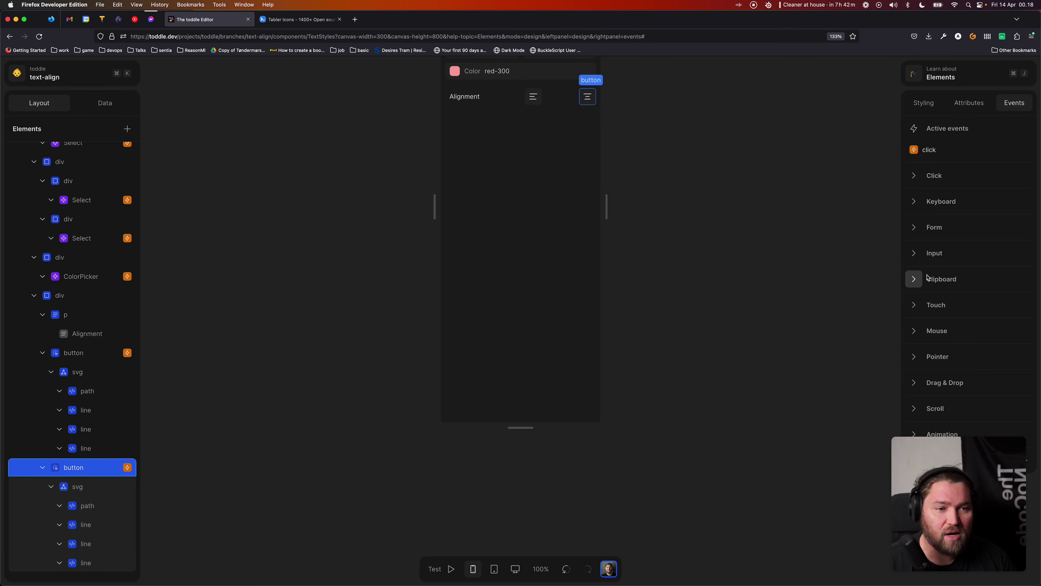
pyautogui.click(944, 150)
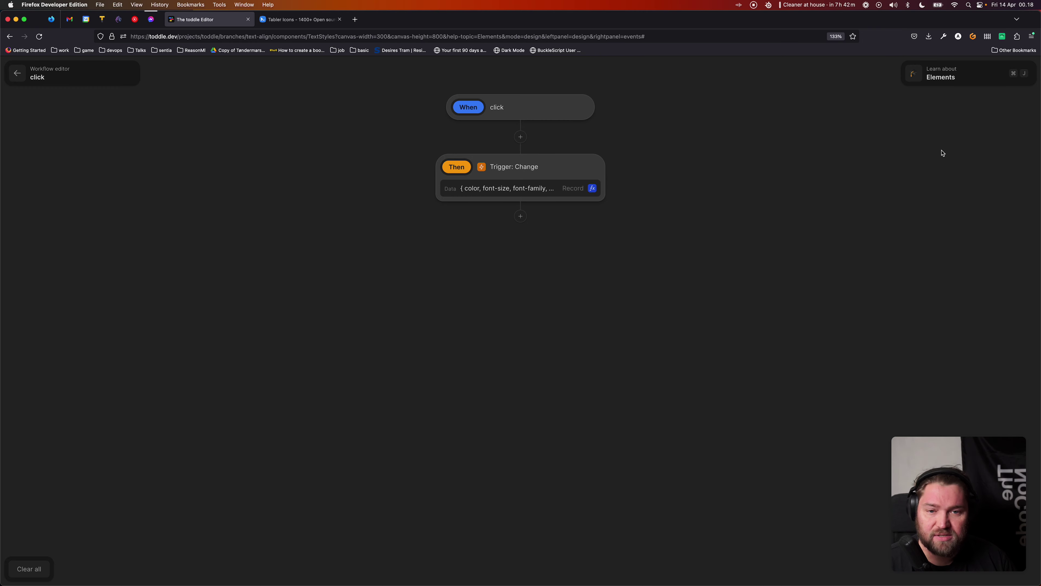
pyautogui.click(593, 188)
pyautogui.click(525, 391)
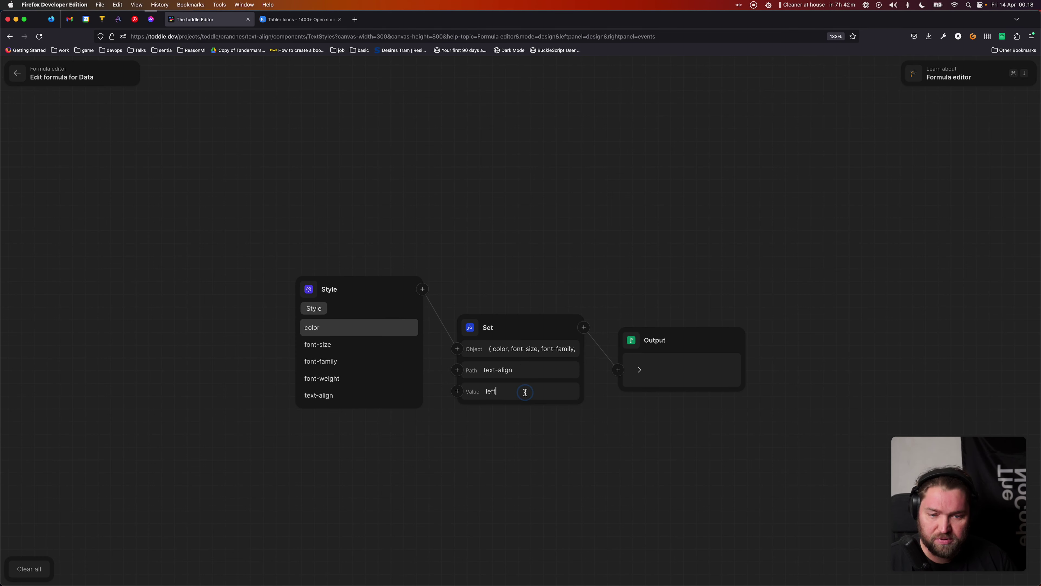
pyautogui.press('super+BackSpace')
pyautogui.write('center')
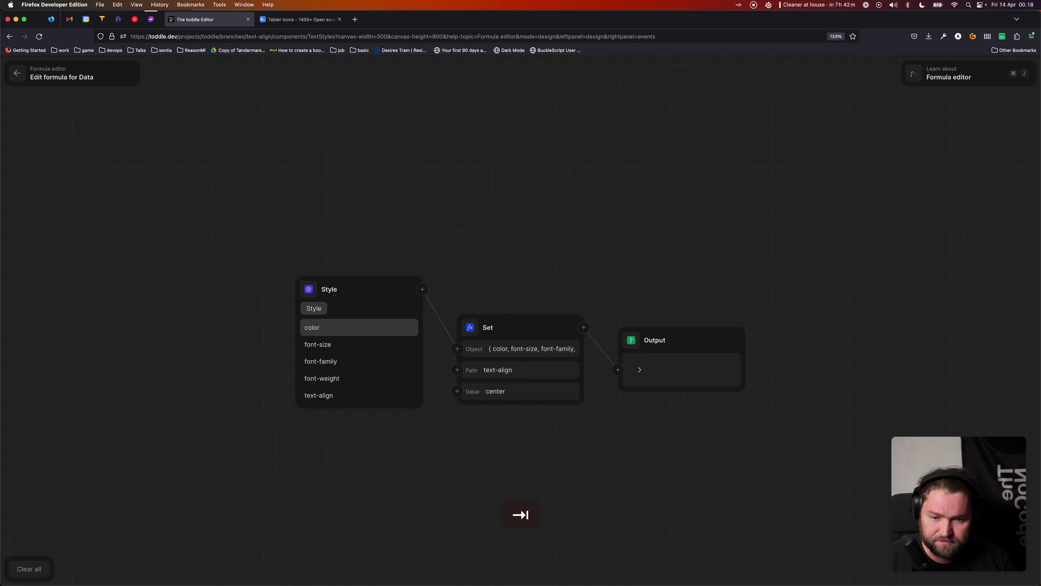
pyautogui.press('Escape')
pyautogui.press('Escape')
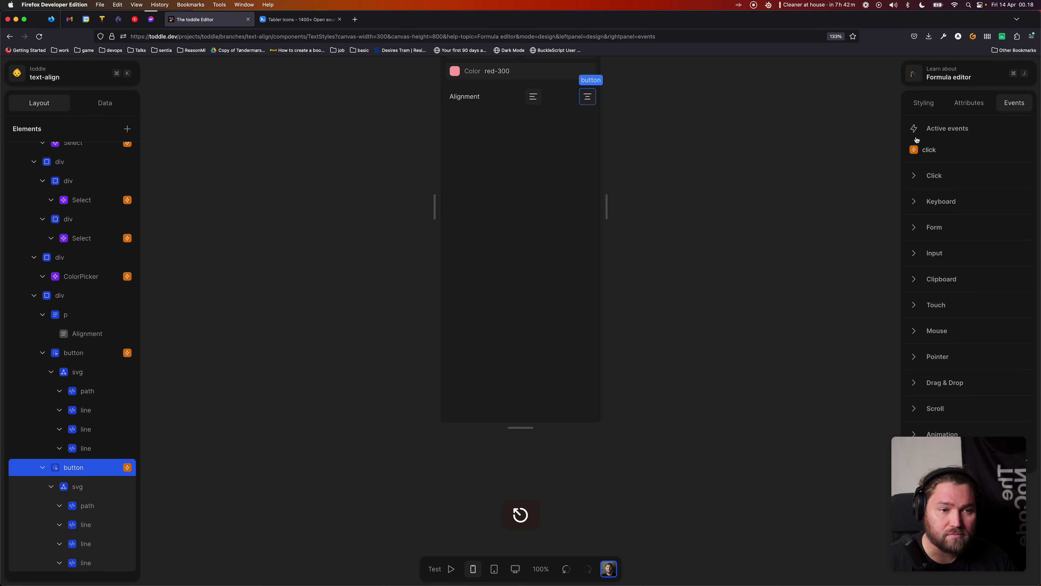
# - Check the second button's styling and attributes, and preview both alignment buttons in test mode
pyautogui.click(923, 102)
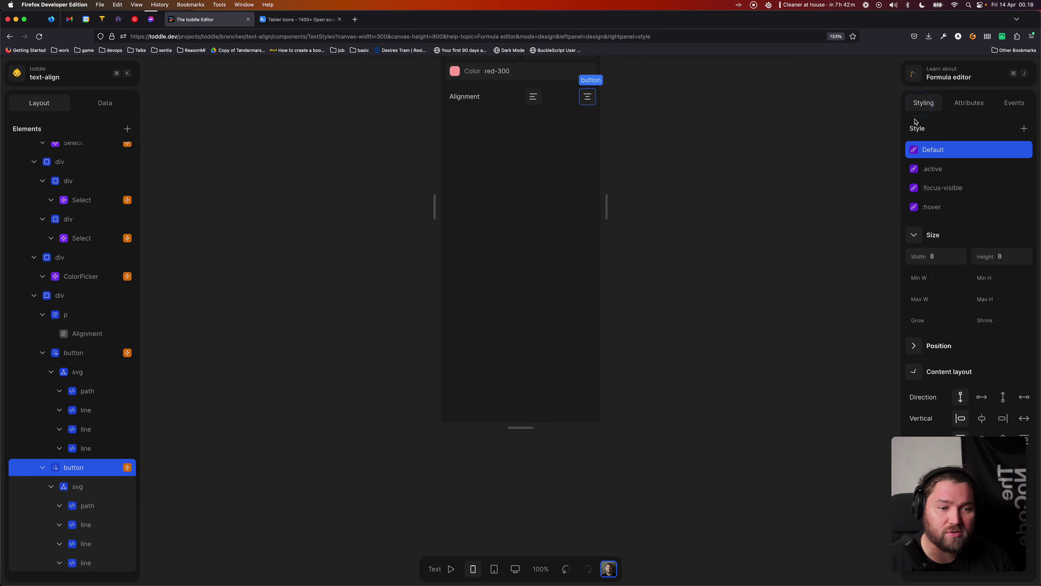
pyautogui.click(968, 106)
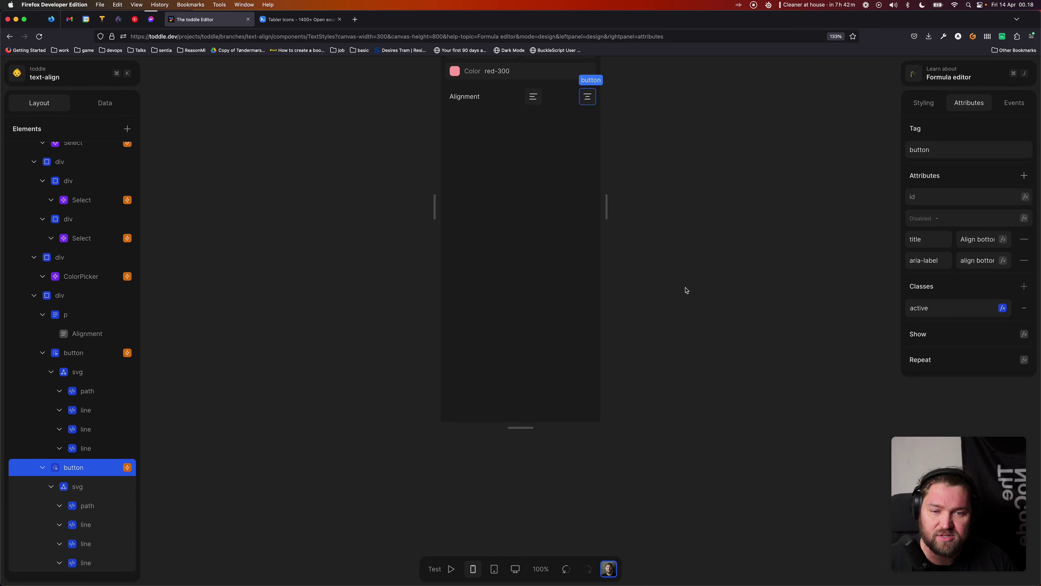
pyautogui.press('t')
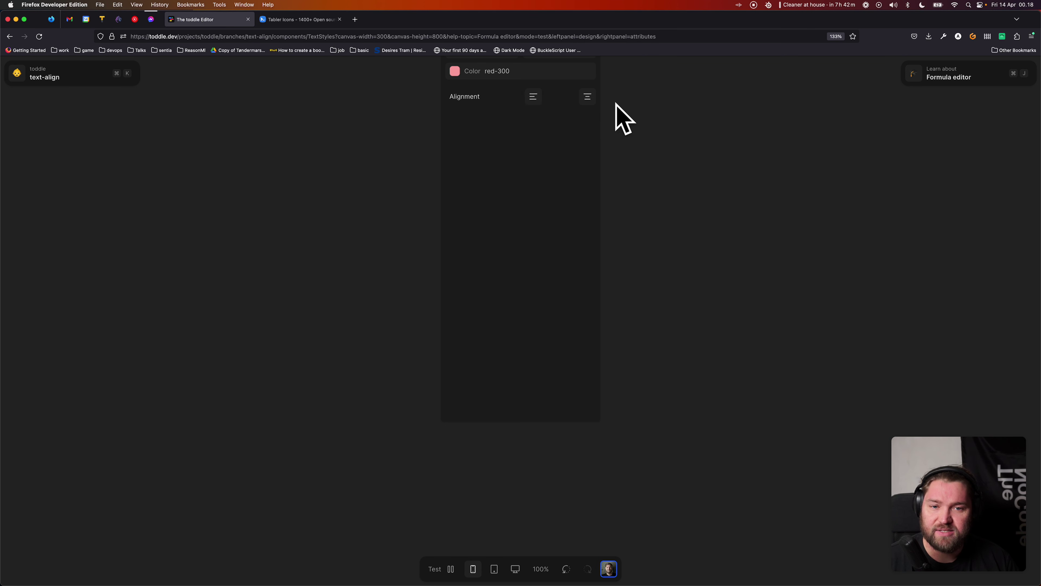
pyautogui.click(749, 246)
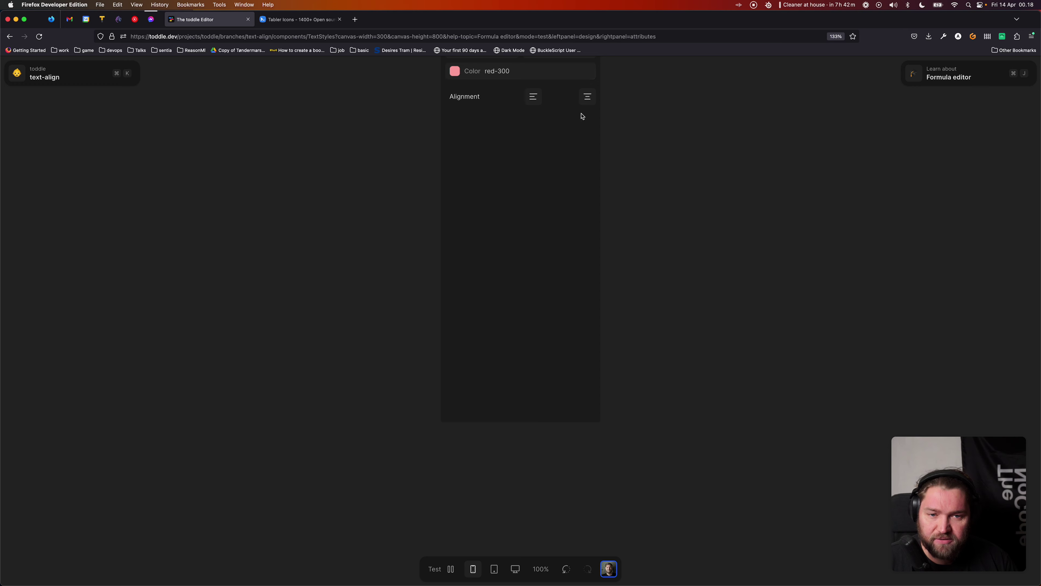
pyautogui.click(686, 184)
pyautogui.press('t')
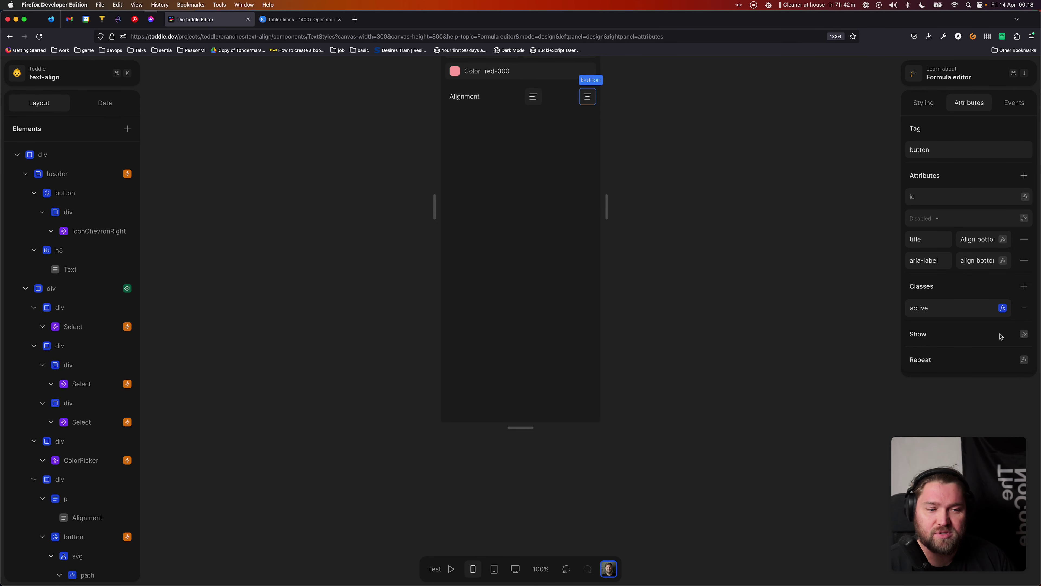
# - In the second button's active class formula, set the second value of Equals to center
pyautogui.click(1003, 307)
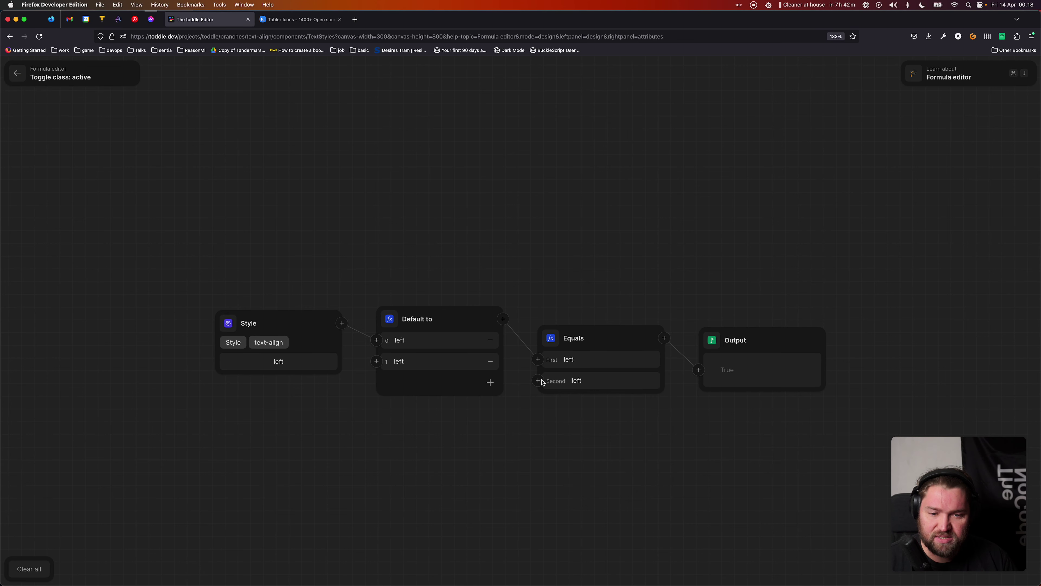
pyautogui.press('super+a')
pyautogui.write('center')
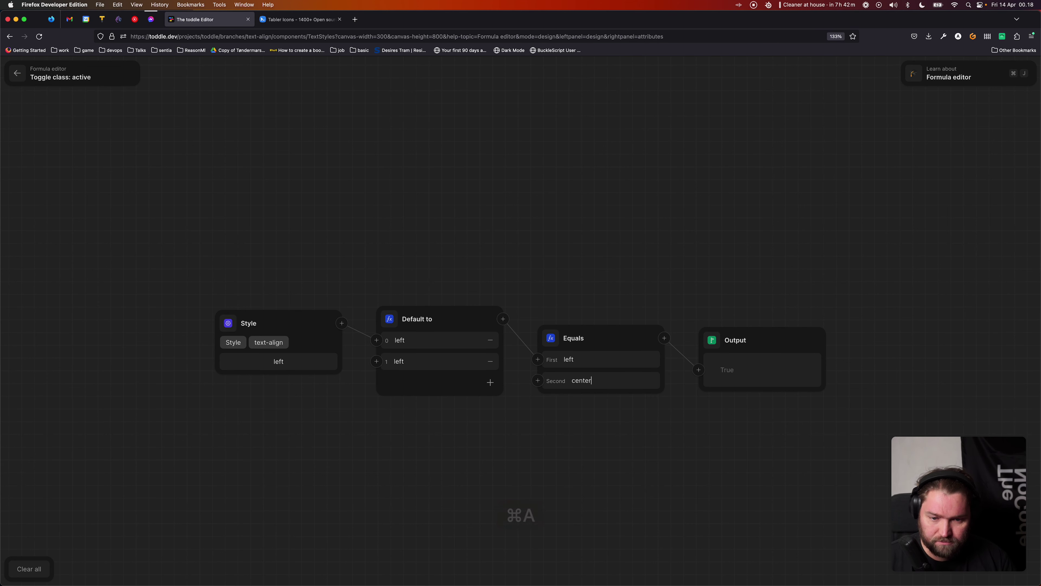
pyautogui.click(630, 492)
# - Remove the Default to node from the center button's active class formula and preview the buttons in test mode
pyautogui.click(466, 315)
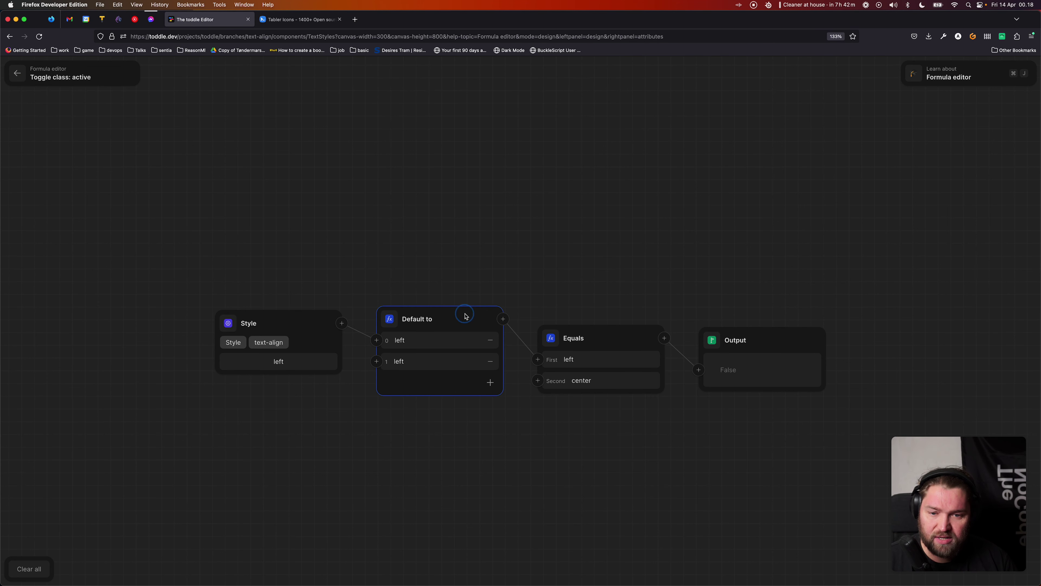
pyautogui.press('BackSpace')
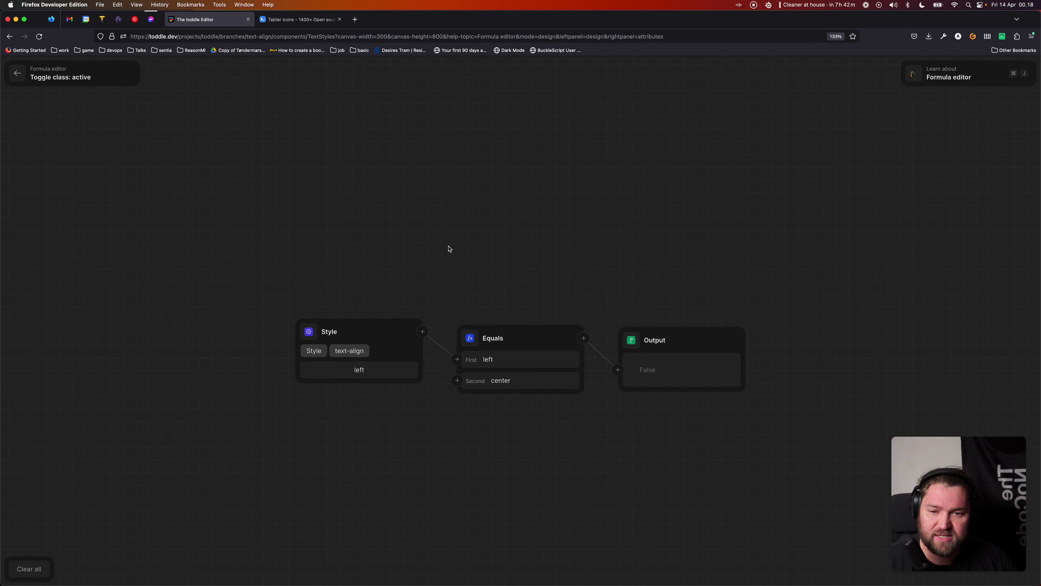
pyautogui.click(435, 225)
pyautogui.click(309, 258)
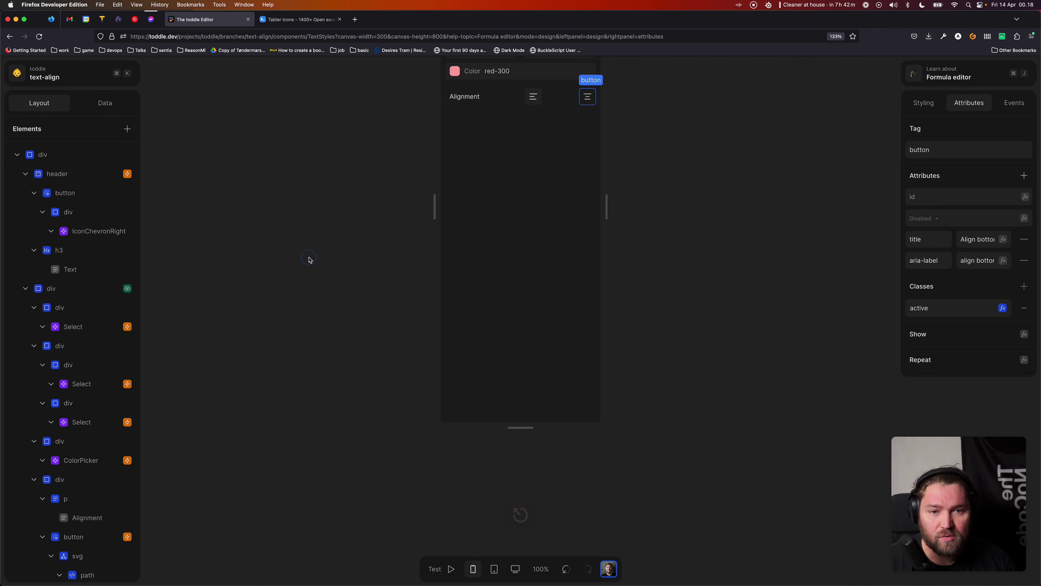
pyautogui.press('t')
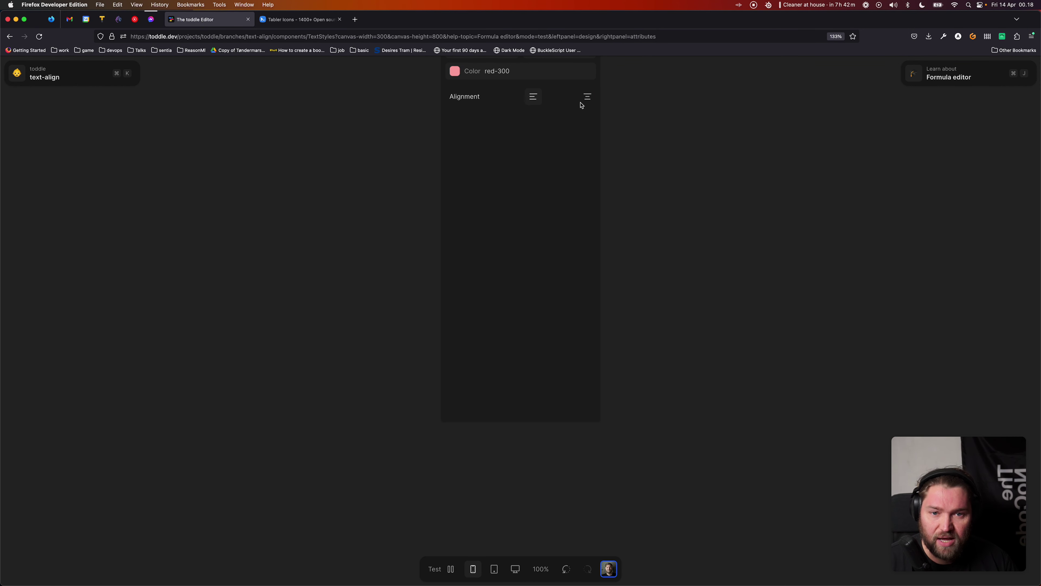
pyautogui.press('t')
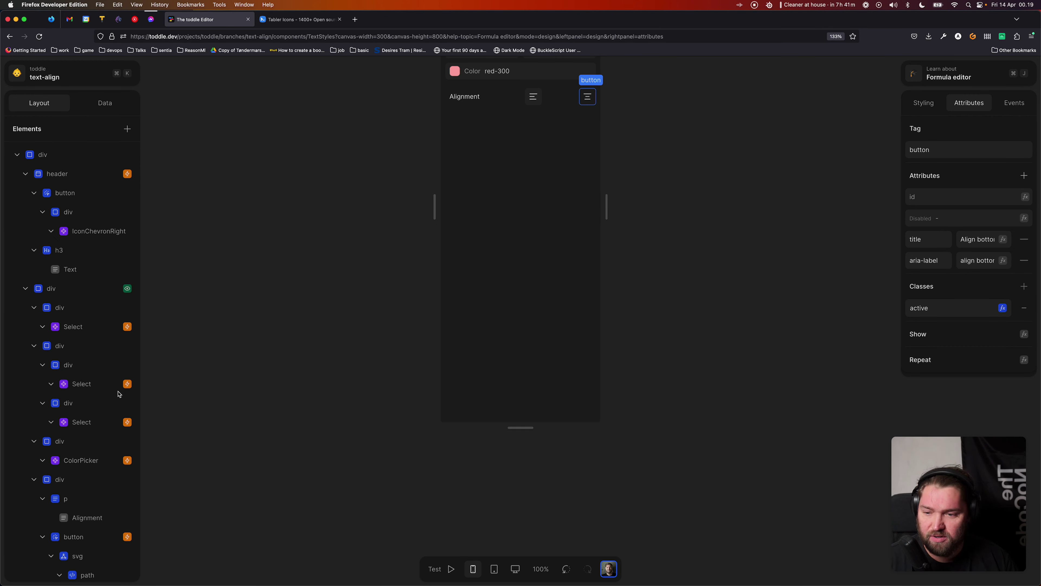
# - Duplicate the center alignment button to make a third button in the Alignment row
pyautogui.scroll(-5, 82, 396)
pyautogui.moveTo(81, 470); pyautogui.dragTo(46, 458)
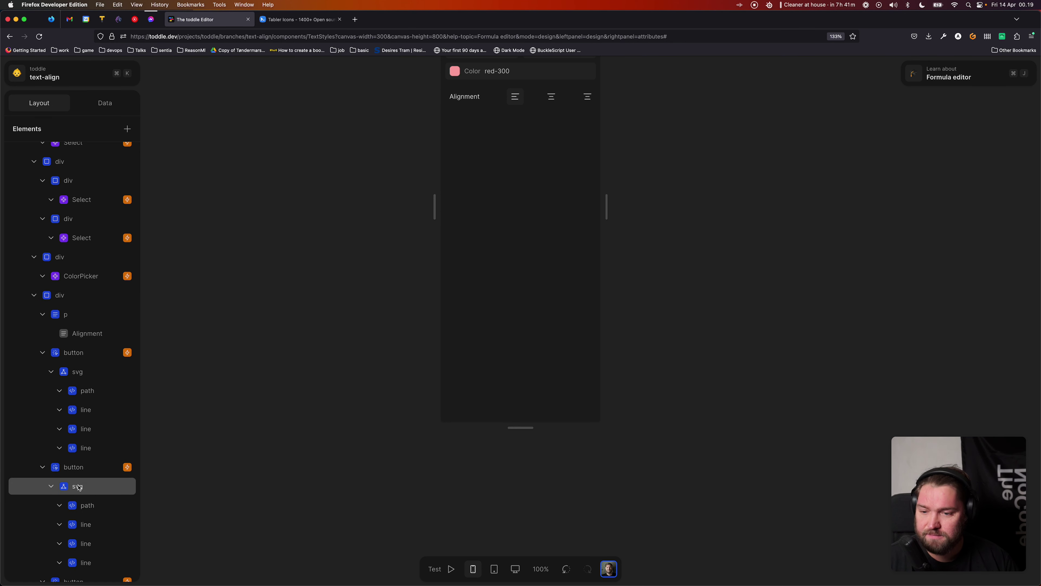
pyautogui.scroll(-1, 80, 495)
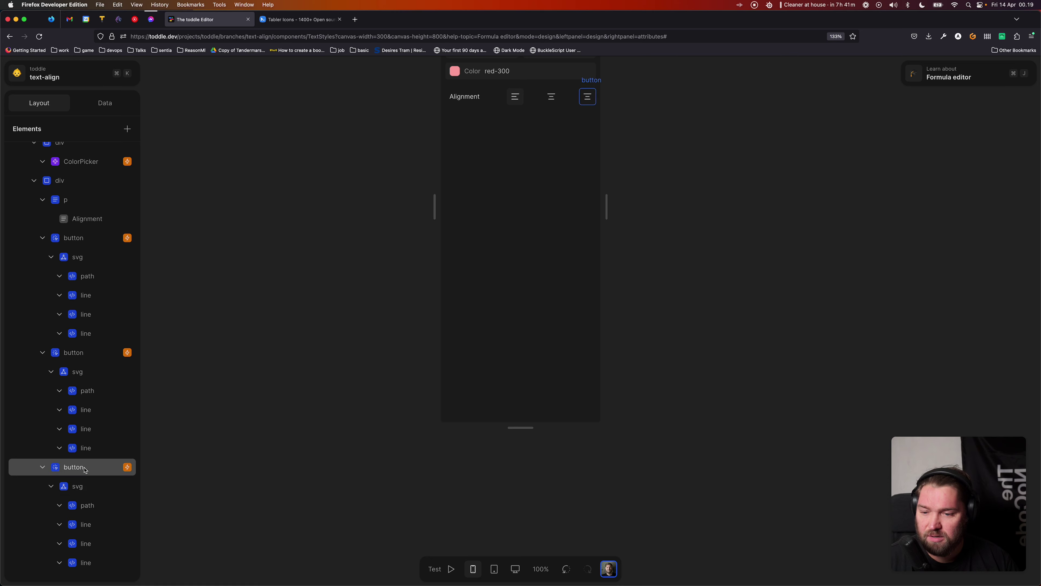
# - Replace the third alignment button's svg with the align-right icon copied from Tabler Icons
pyautogui.click(293, 23)
pyautogui.click(293, 393)
pyautogui.press('super+alt+Left')
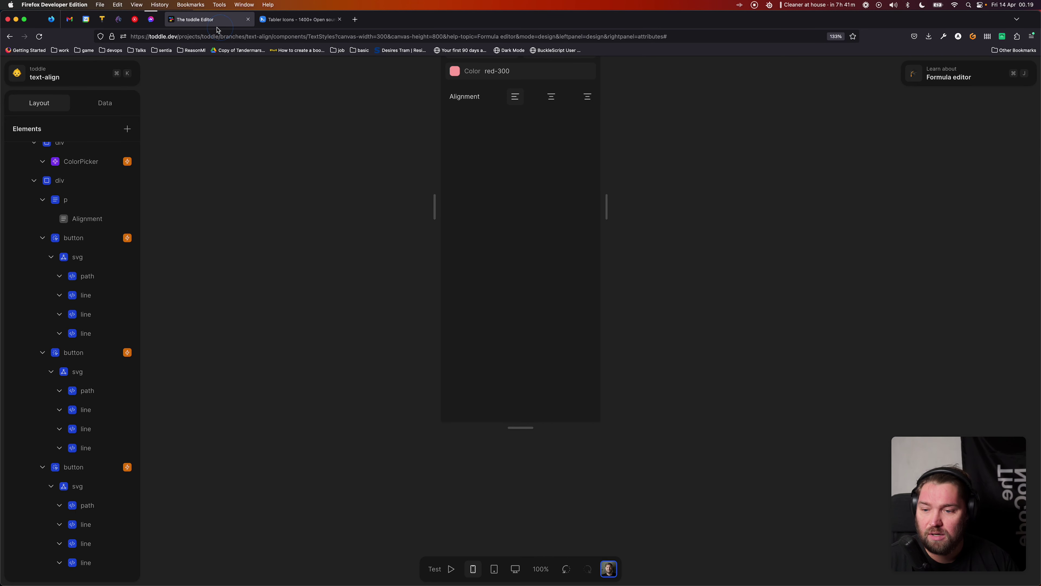
pyautogui.click(87, 489)
pyautogui.press('Delete')
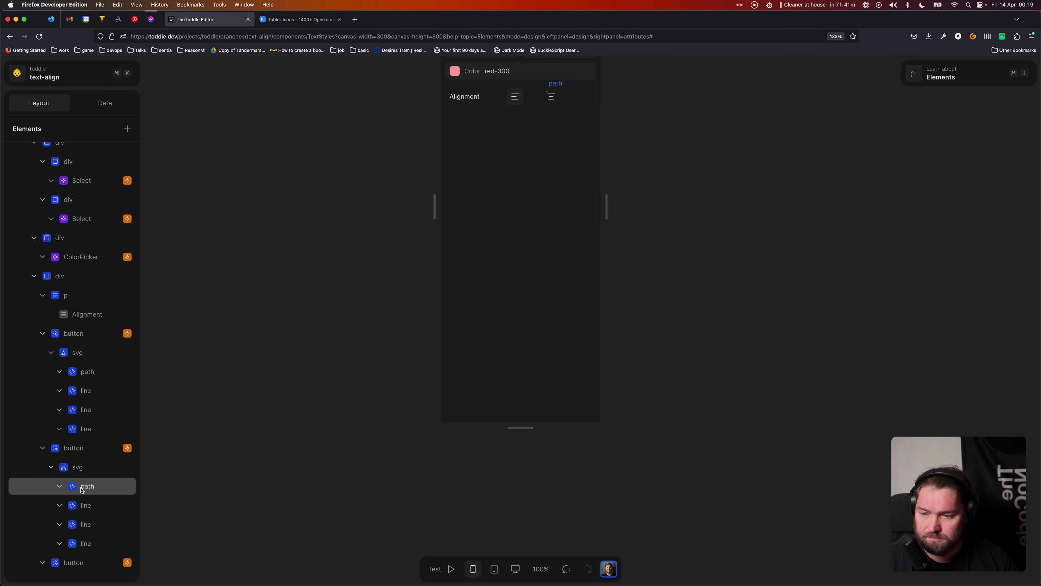
pyautogui.click(82, 565)
pyautogui.press('super+v')
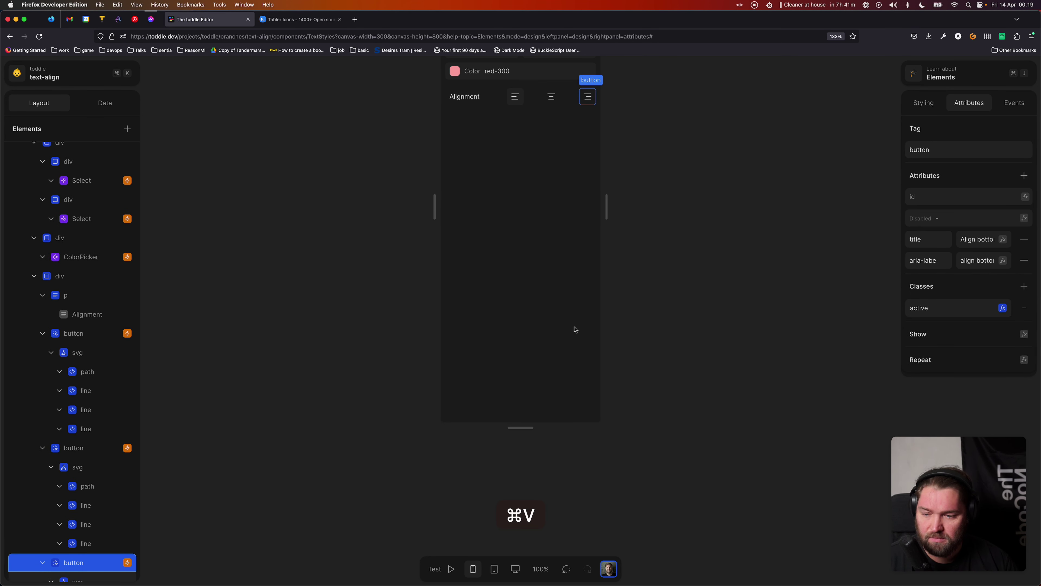
# - Make the third button's active class formula compare text-align with right
pyautogui.click(1002, 307)
pyautogui.click(539, 380)
pyautogui.press('super+a')
pyautogui.write('r')
pyautogui.press('Escape')
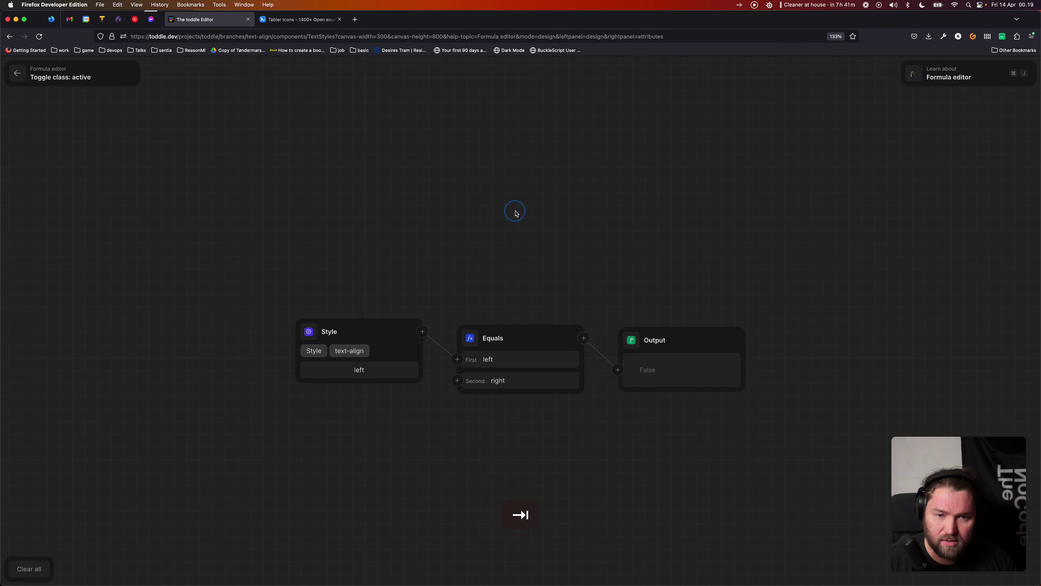
# - In the third button's click workflow, set the Set formula's value to right in the Trigger: Change data and return to the component
pyautogui.click(1014, 103)
pyautogui.click(969, 151)
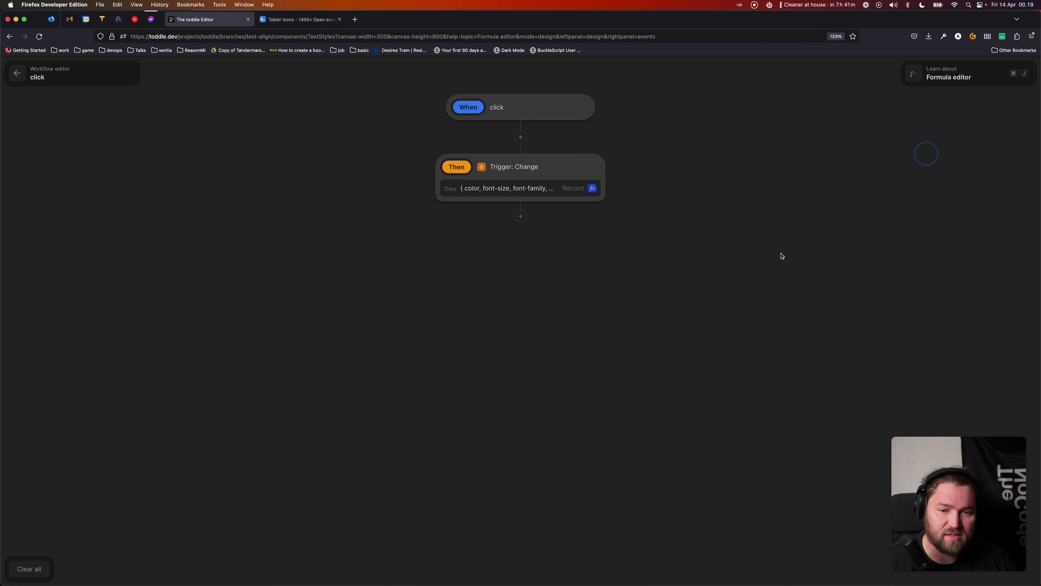
pyautogui.click(593, 188)
pyautogui.click(529, 390)
pyautogui.press('super+a')
pyautogui.write('right')
pyautogui.press('Tab')
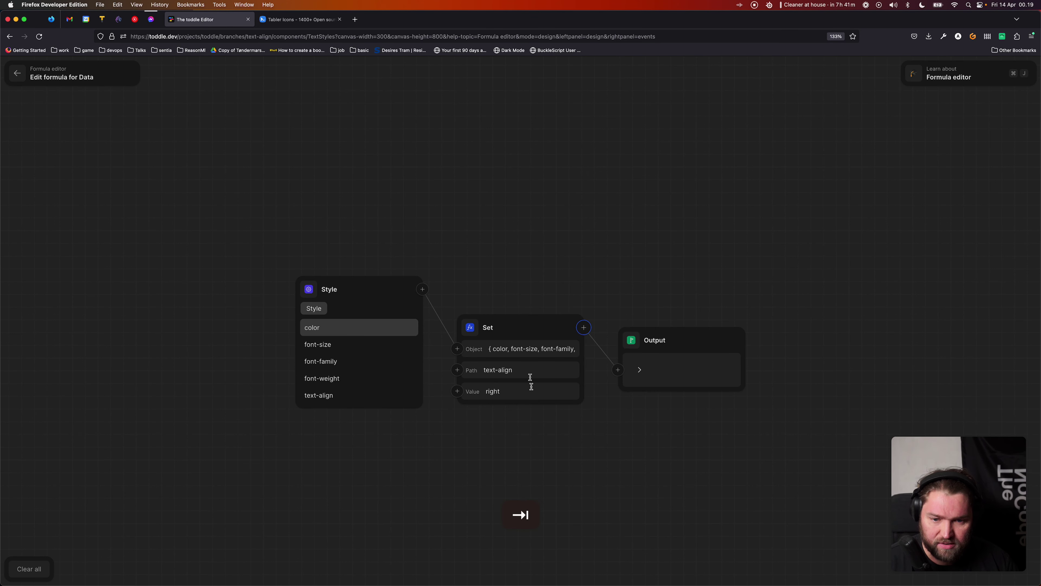
pyautogui.click(495, 201)
pyautogui.press('Escape')
pyautogui.press('Escape')
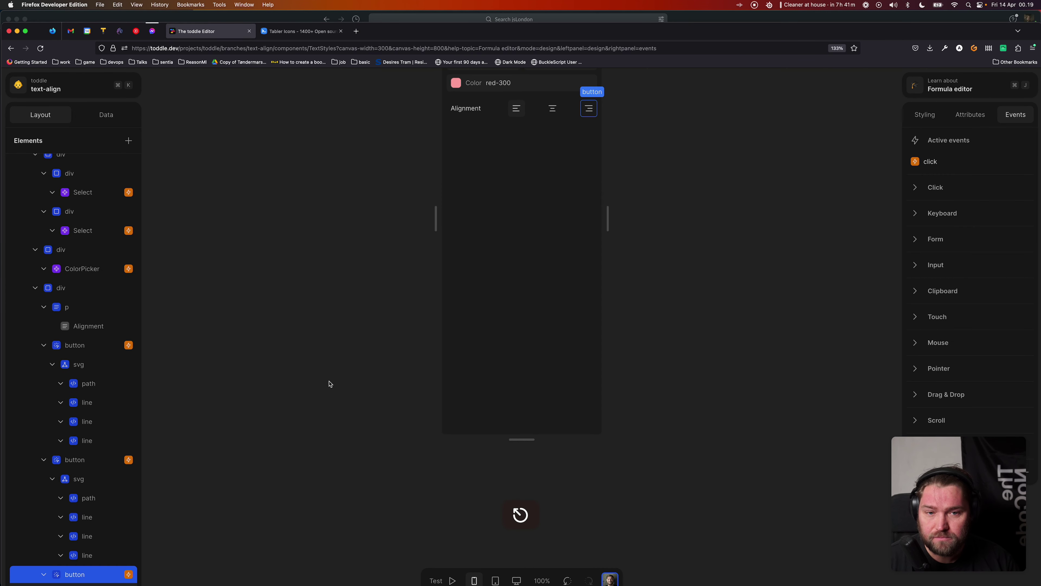
# - Duplicate the right alignment button to make a fourth button and collapse the first three buttons in the element tree
pyautogui.scroll(-3, 92, 488)
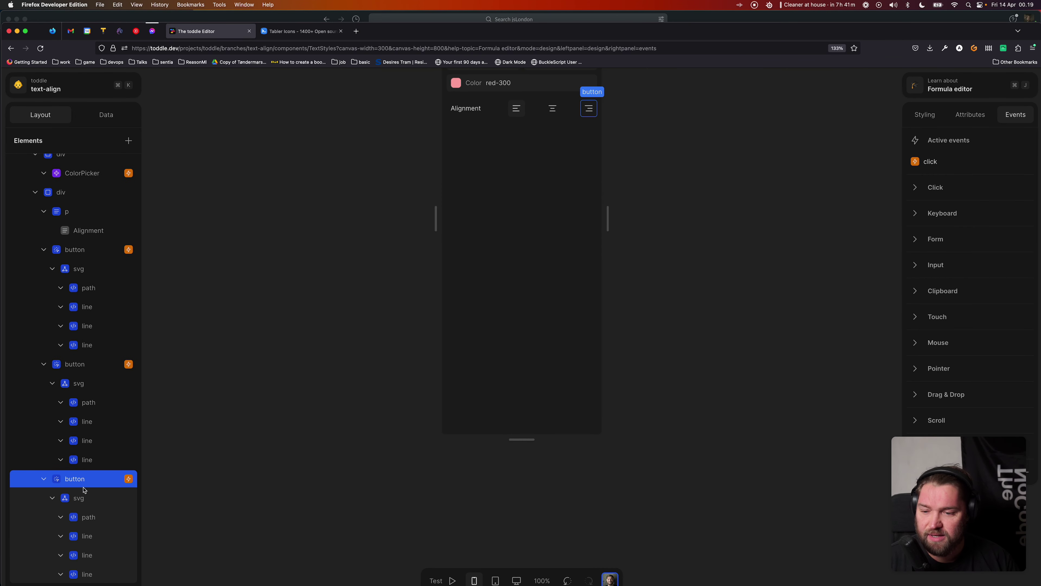
pyautogui.moveTo(89, 487); pyautogui.dragTo(45, 470)
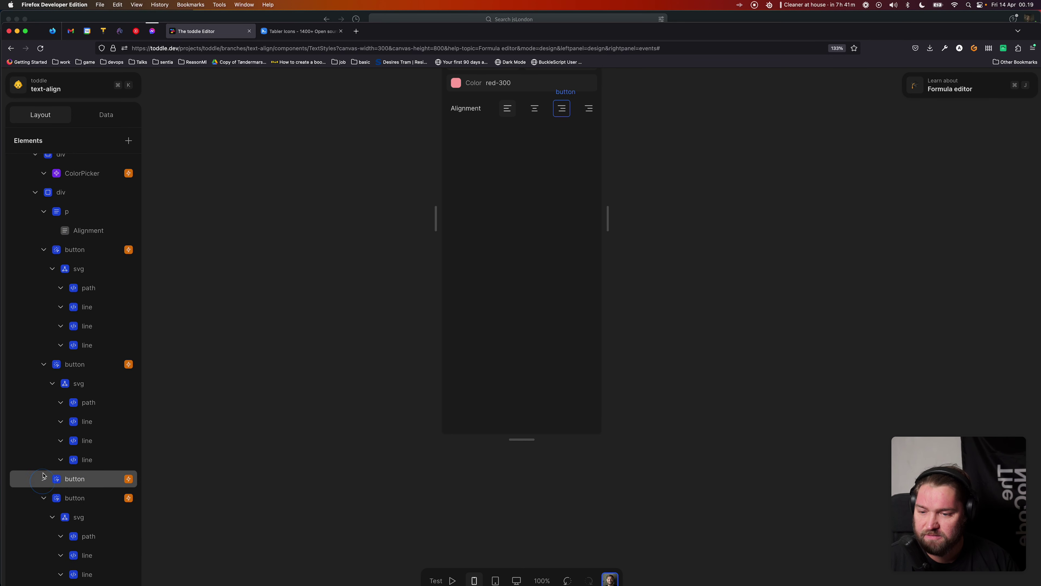
pyautogui.click(44, 364)
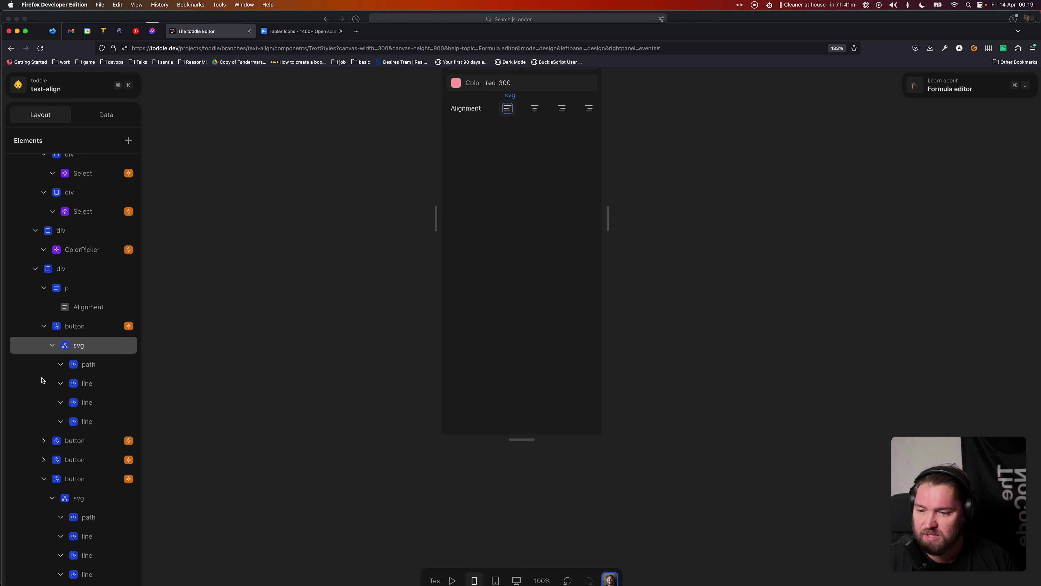
pyautogui.click(43, 325)
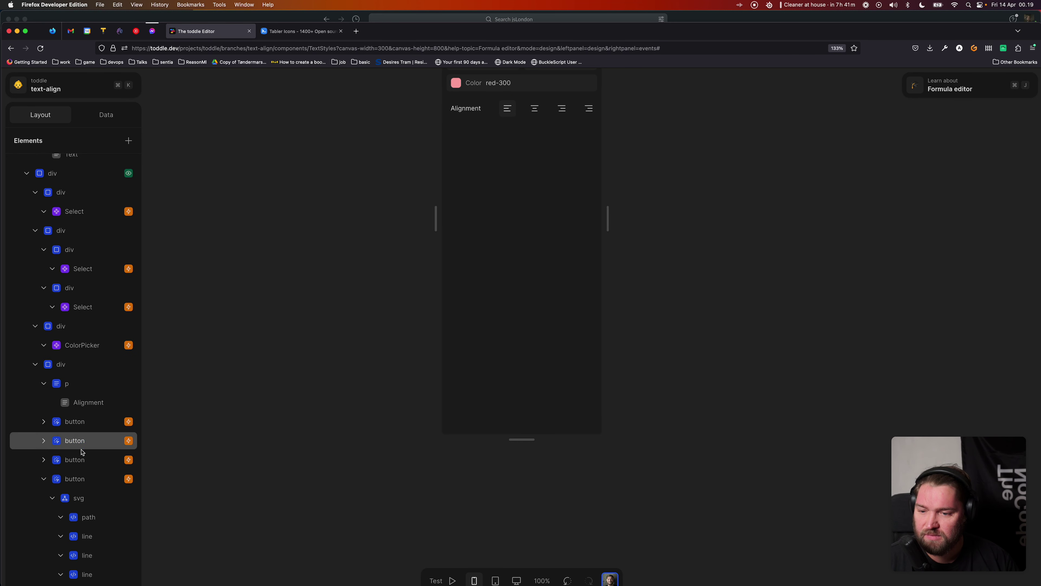
# - Replace the fourth alignment button's svg with the align-justified icon copied from Tabler Icons
pyautogui.click(90, 501)
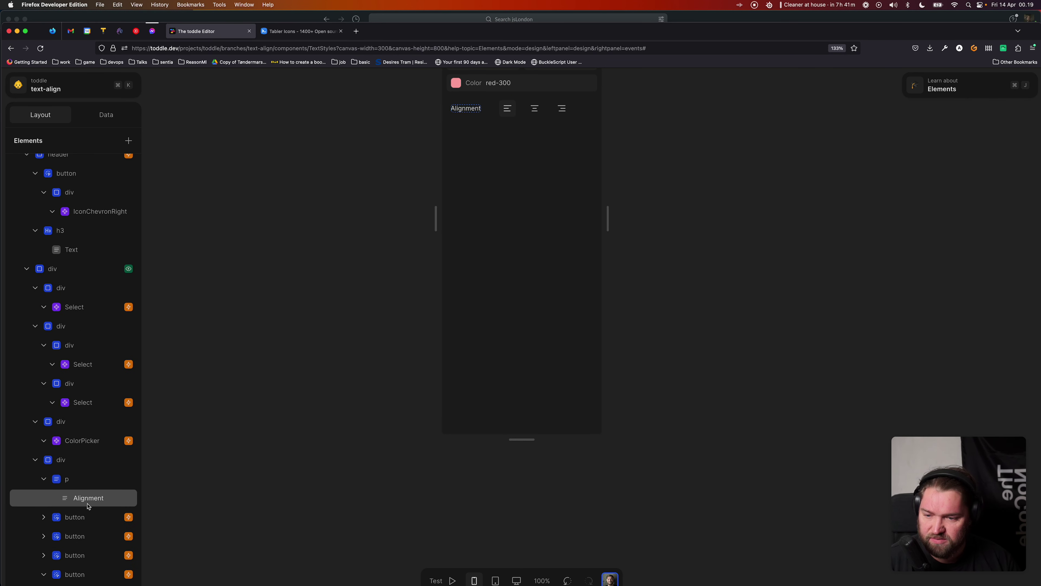
pyautogui.click(301, 31)
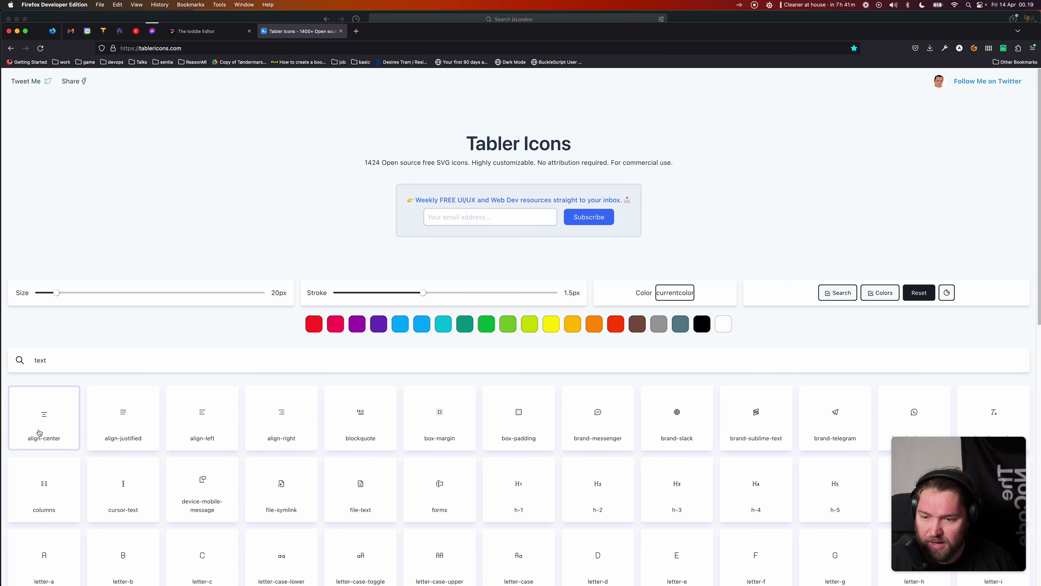
pyautogui.click(135, 418)
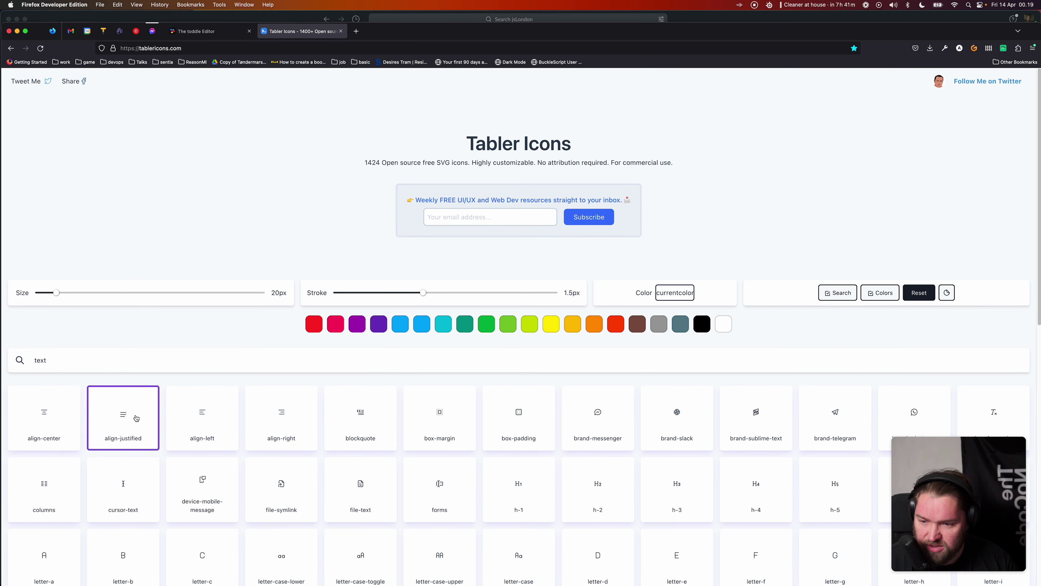
pyautogui.click(219, 31)
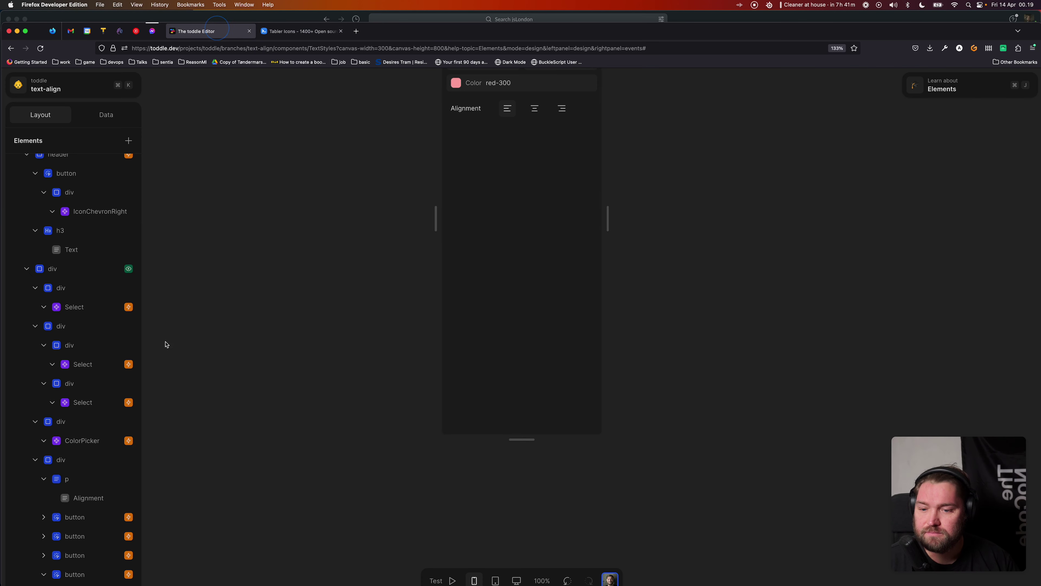
pyautogui.click(100, 574)
pyautogui.press('cmd+v')
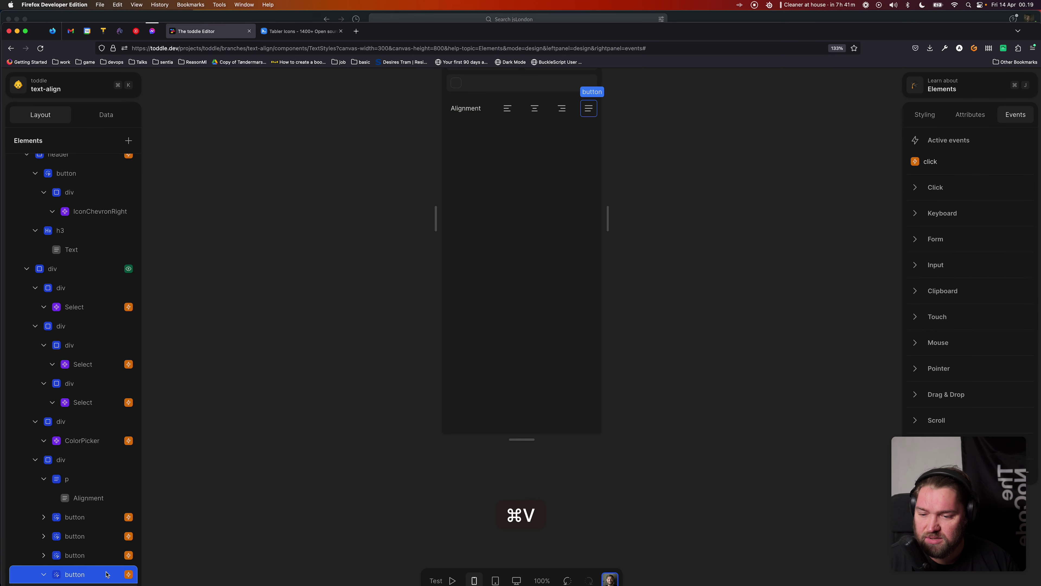
# - In the fourth button's click workflow, set the Set formula's value to justified in the Trigger: Change data and return to the component
pyautogui.click(938, 161)
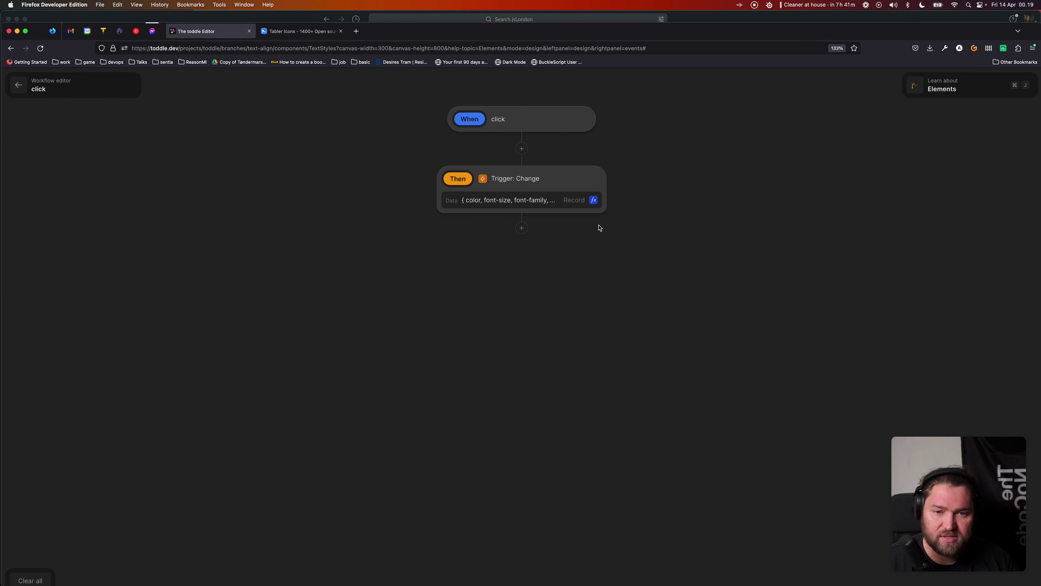
pyautogui.click(593, 201)
pyautogui.click(535, 398)
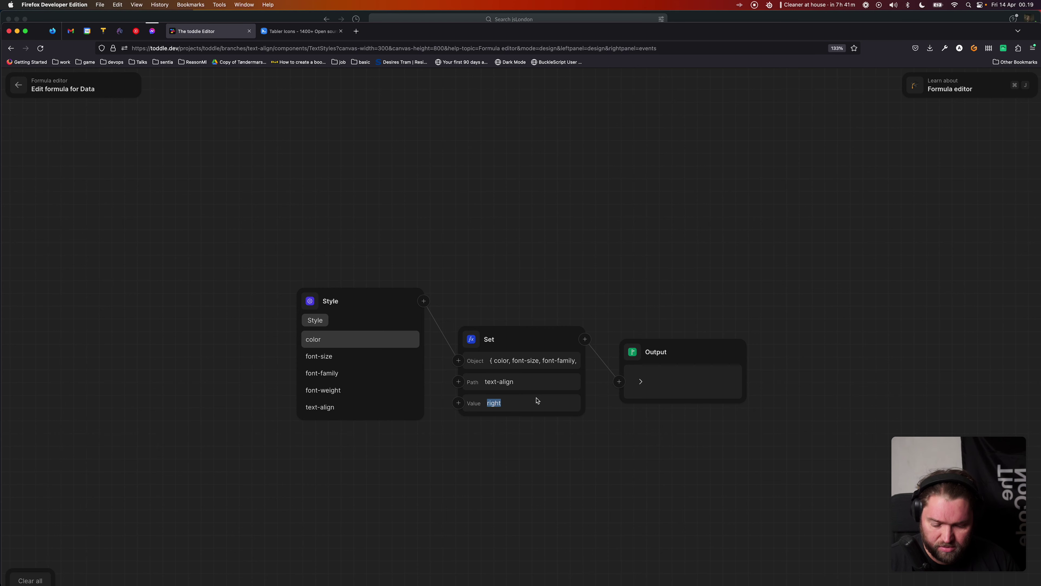
pyautogui.write('justified')
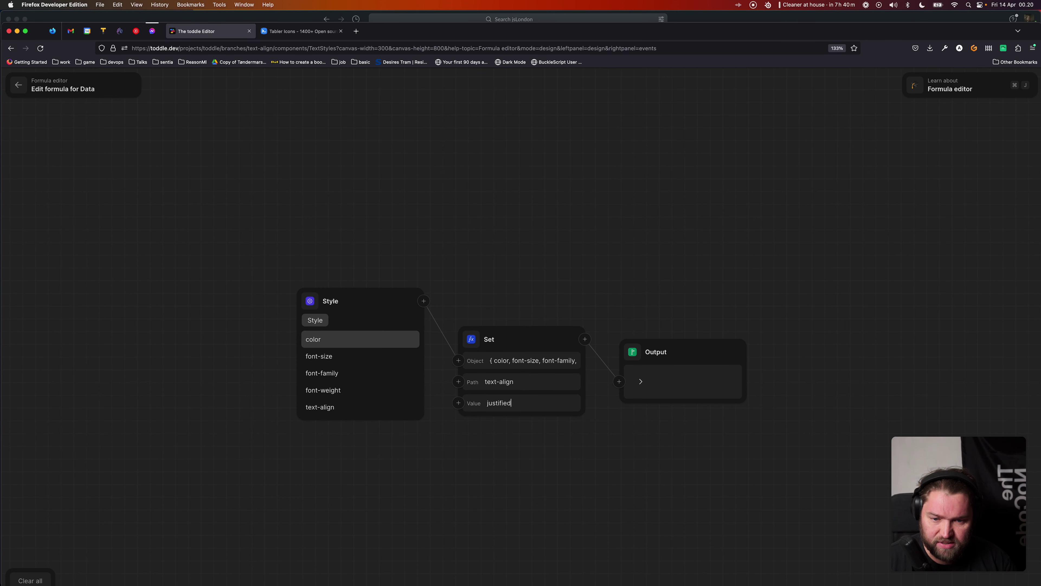
pyautogui.press('Escape')
pyautogui.press('Escape')
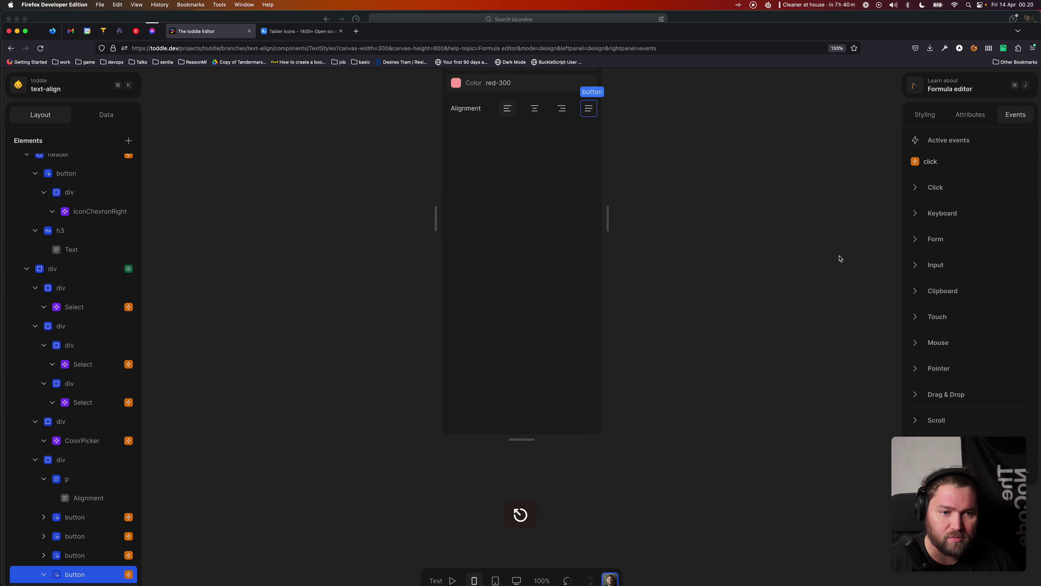
# - Make the fourth button's active class formula compare text-align with justified
pyautogui.click(924, 118)
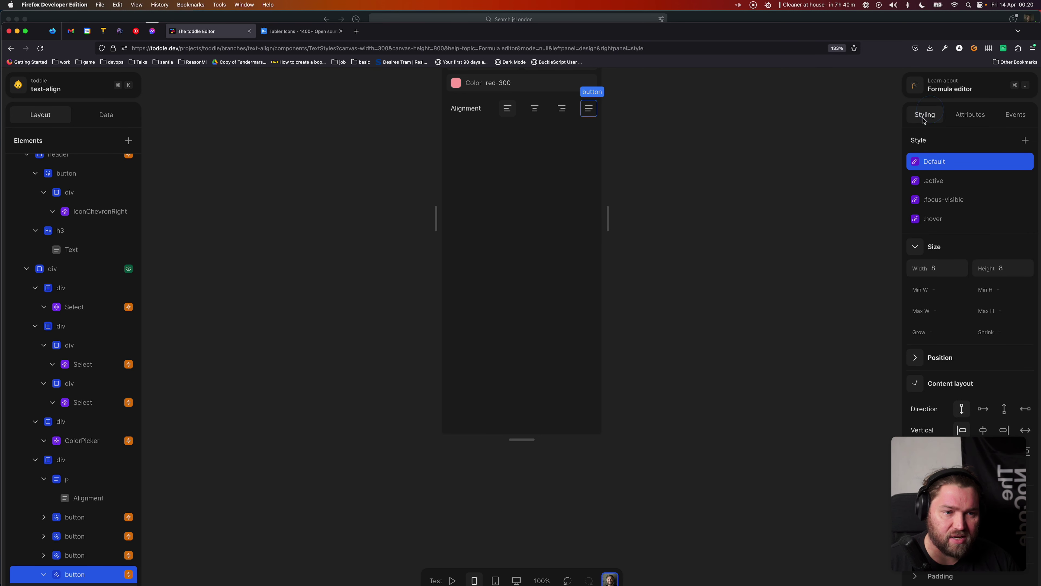
pyautogui.click(970, 115)
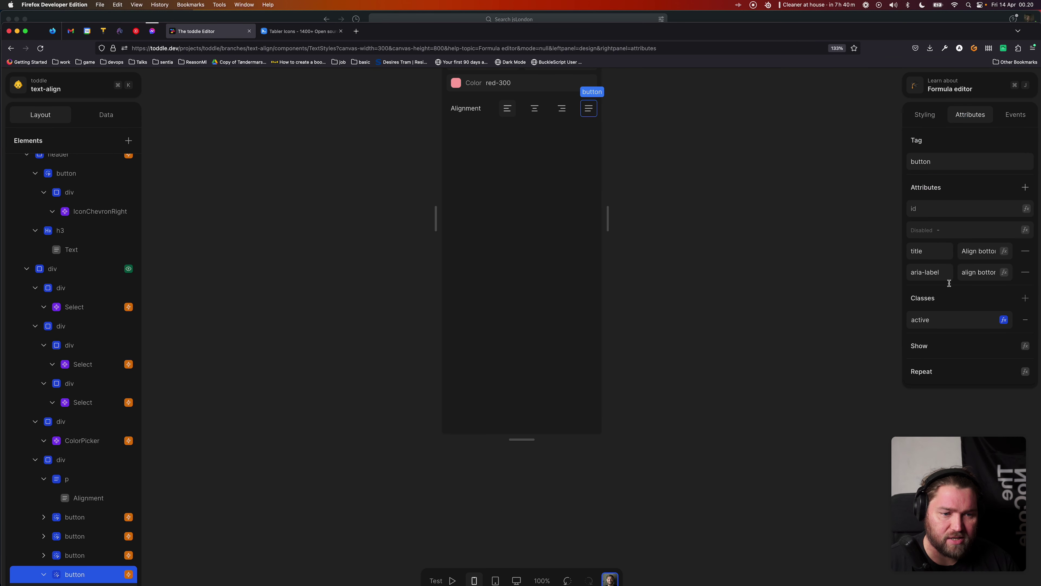
pyautogui.click(1004, 319)
pyautogui.click(518, 391)
pyautogui.write('justif')
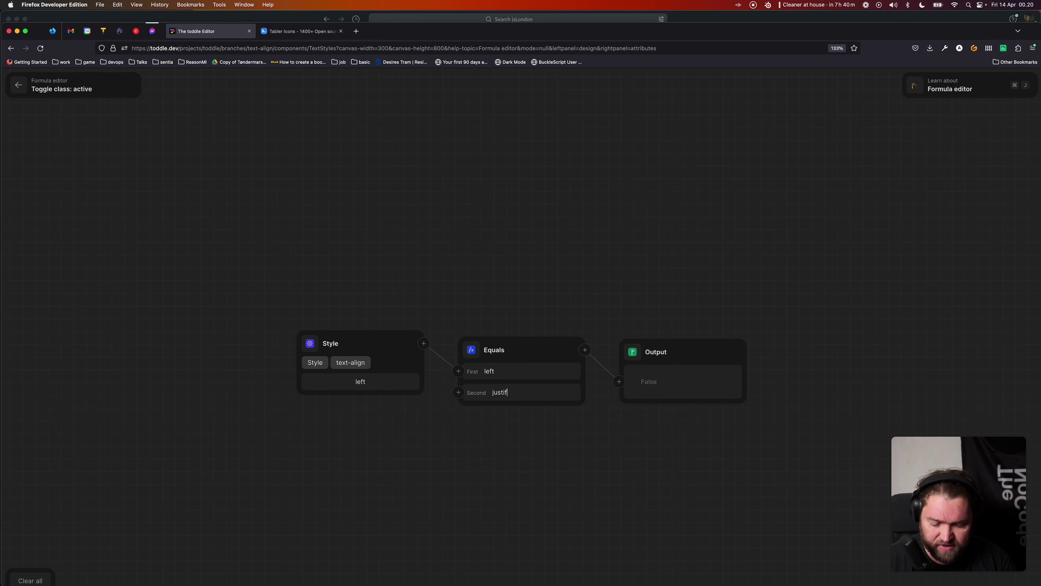
pyautogui.write('ied')
pyautogui.press('Return')
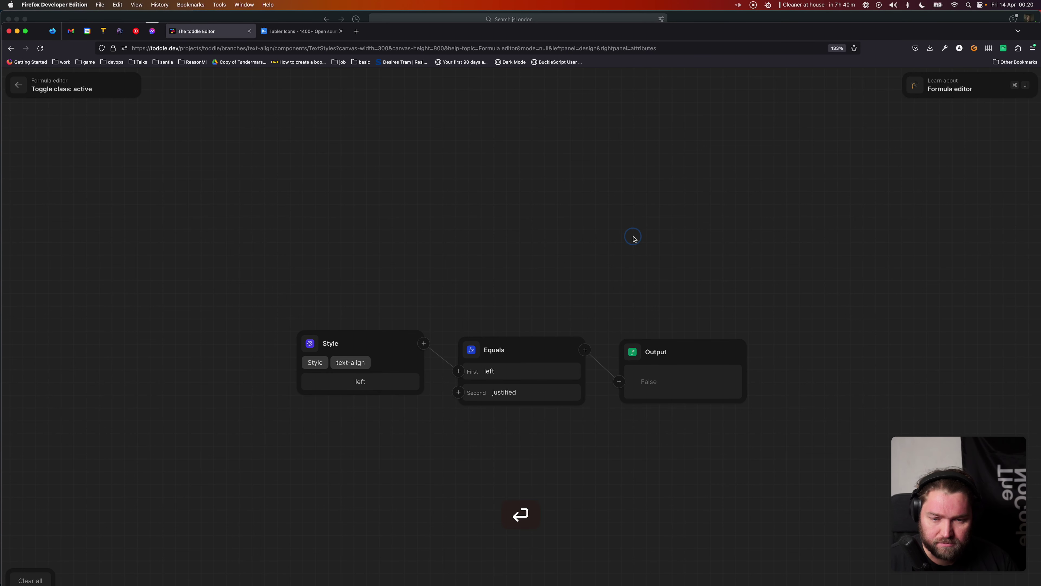
pyautogui.press('Escape')
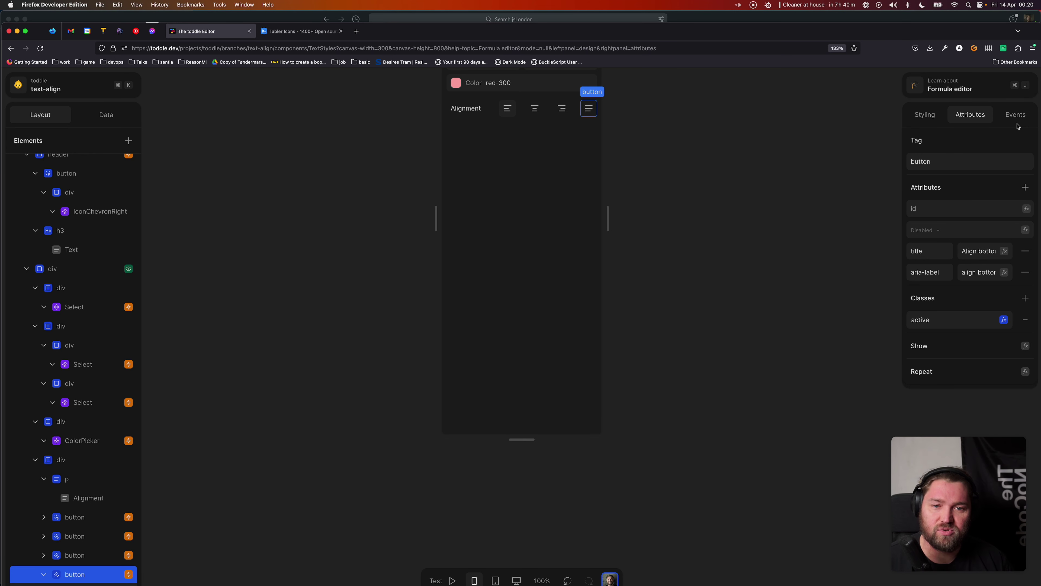
# - Open a preview of the text-align branch from the project overview
pyautogui.click(661, 152)
pyautogui.scroll(6, 479, 193)
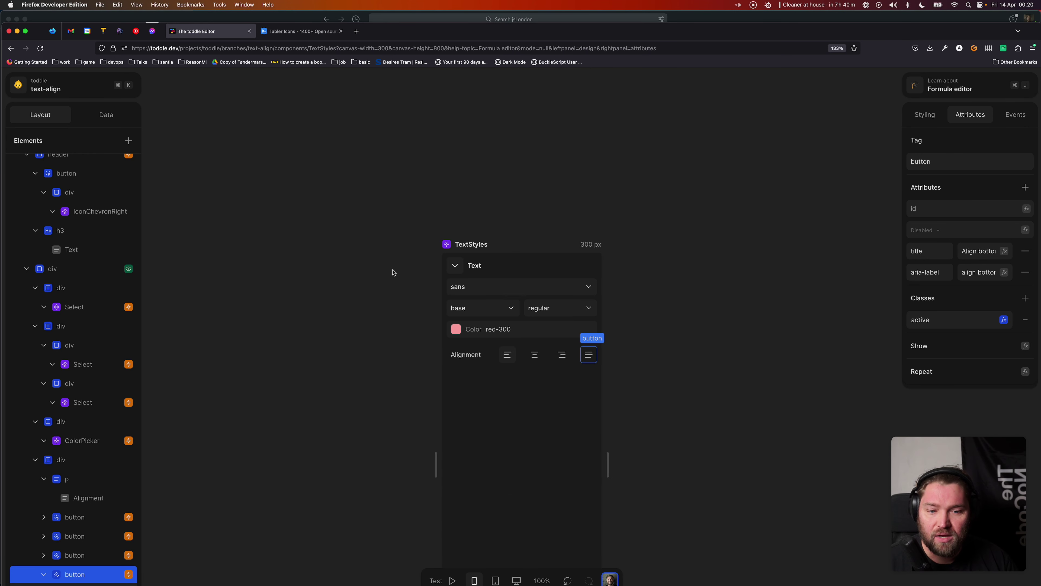
pyautogui.click(641, 403)
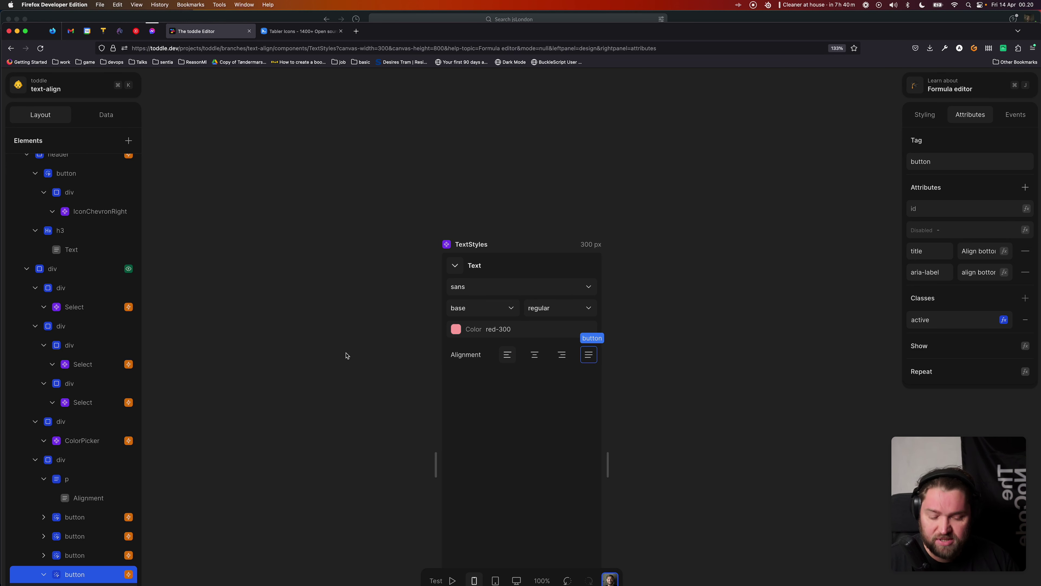
pyautogui.press('super+k')
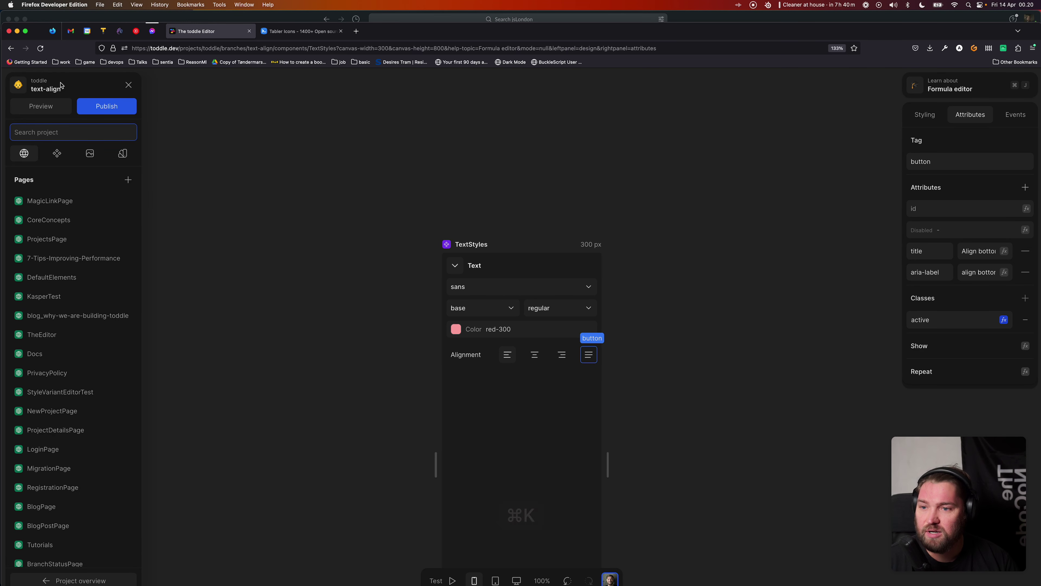
pyautogui.click(48, 107)
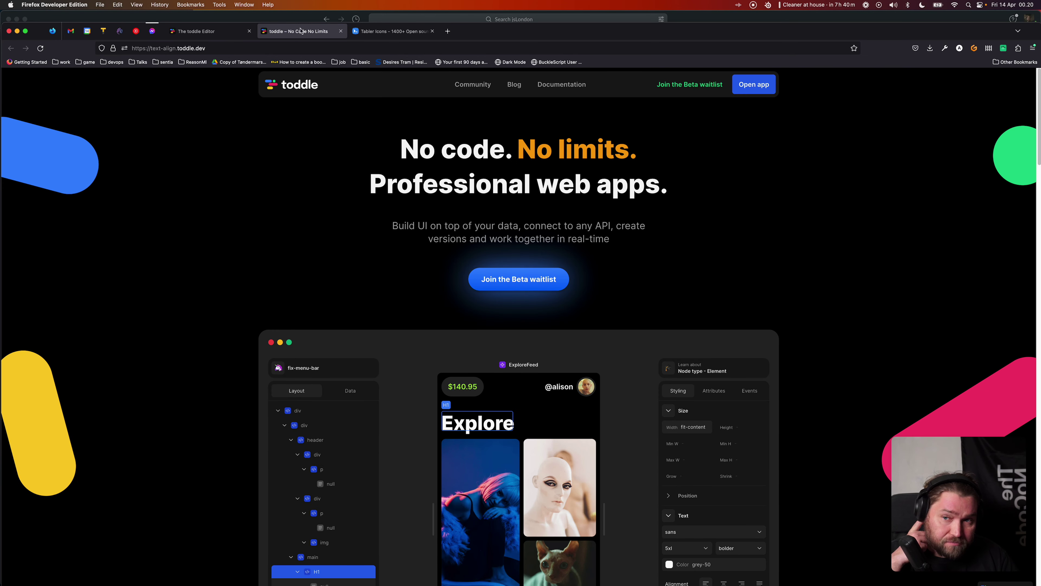
# - In the previewed app, open the Toddle project and edit its text-align development branch
pyautogui.click(744, 95)
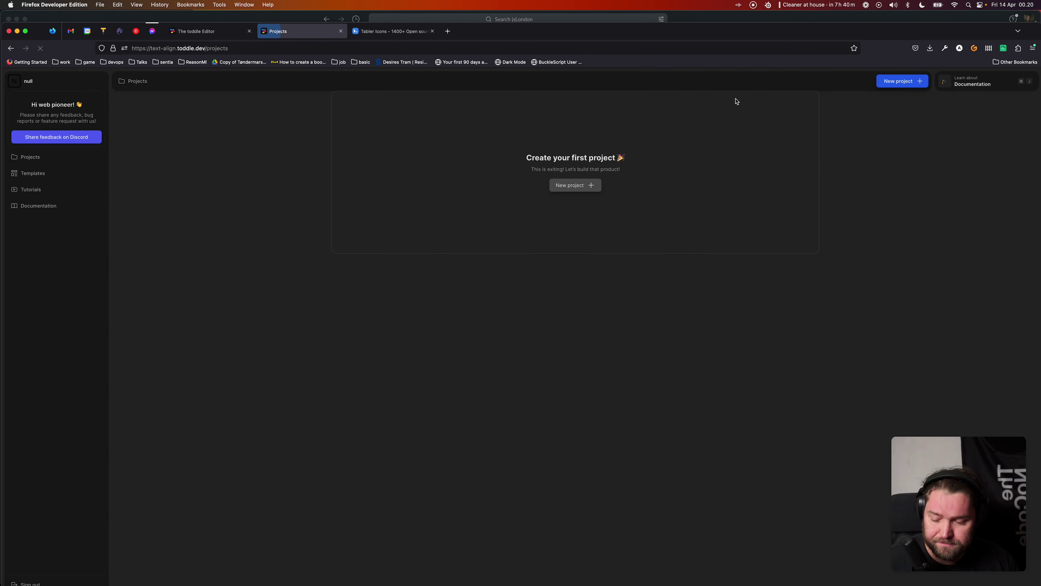
pyautogui.scroll(-3, 660, 324)
pyautogui.scroll(-8, 660, 325)
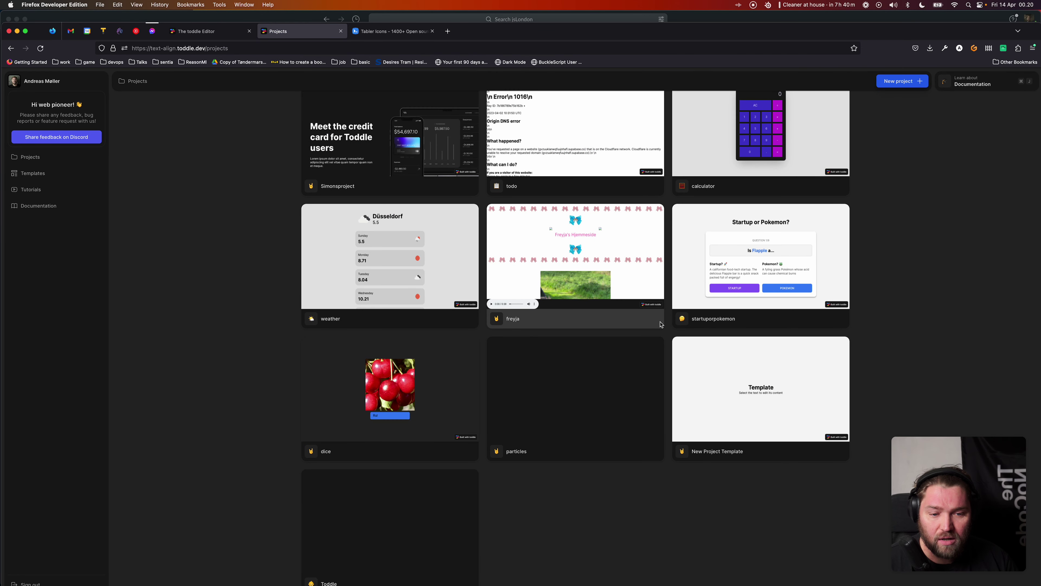
pyautogui.click(371, 508)
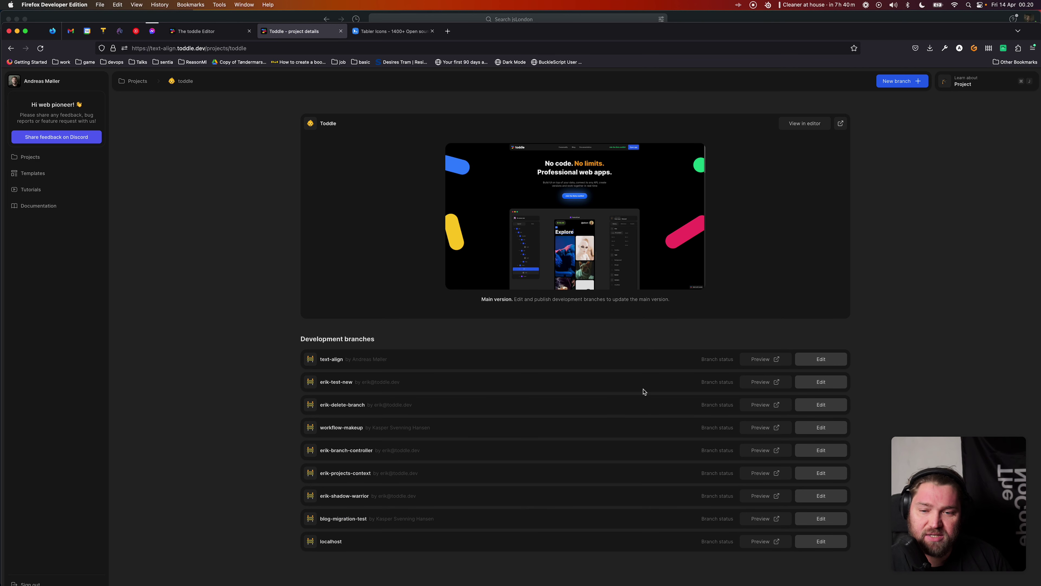
pyautogui.click(823, 360)
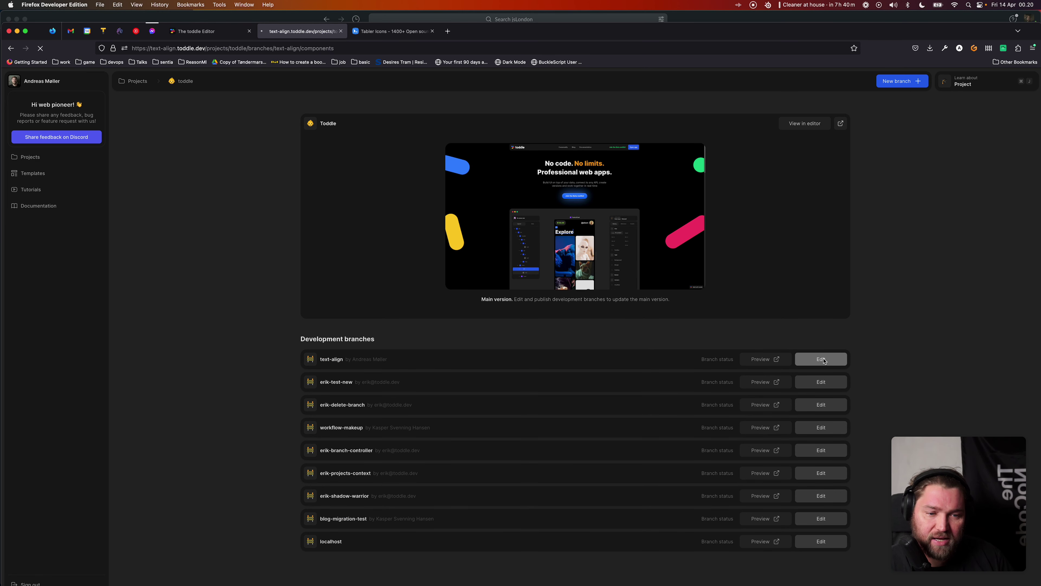
# - Compare the web address of the original toddle editor with that of the text-align preview editor
pyautogui.click(209, 31)
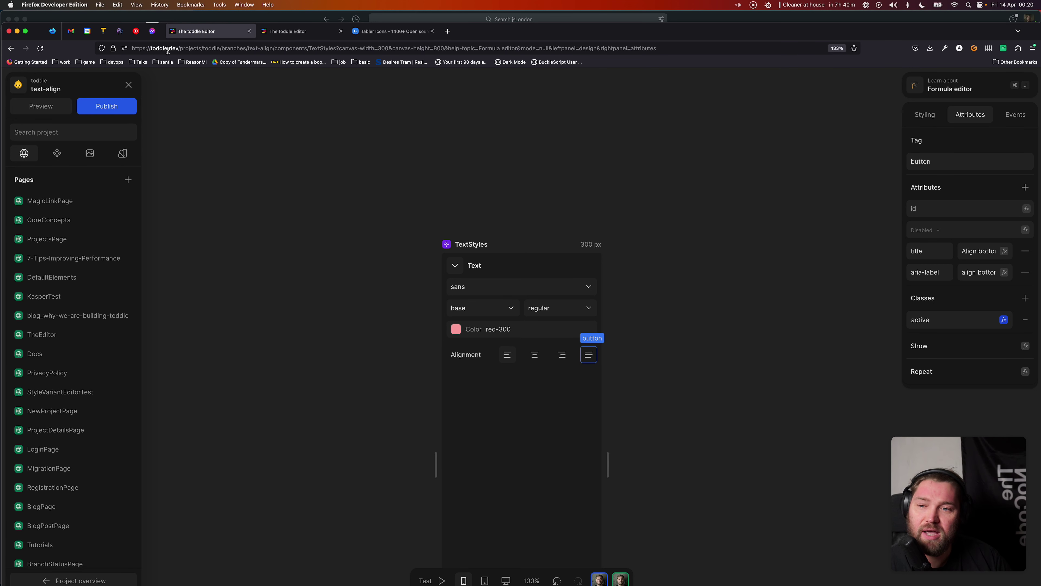
pyautogui.click(296, 32)
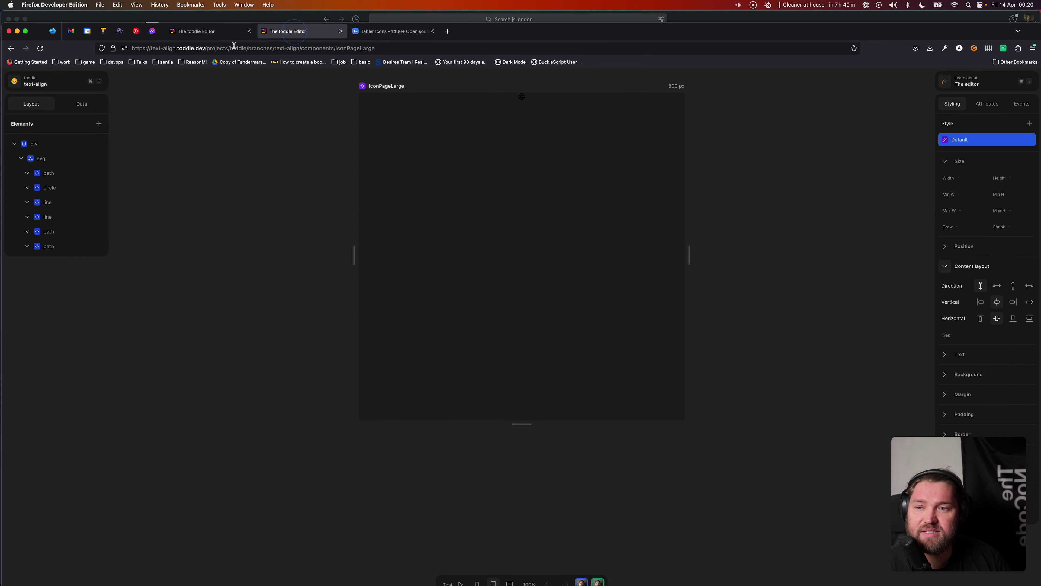
pyautogui.click(176, 48)
pyautogui.moveTo(176, 48); pyautogui.dragTo(153, 47)
pyautogui.click(255, 307)
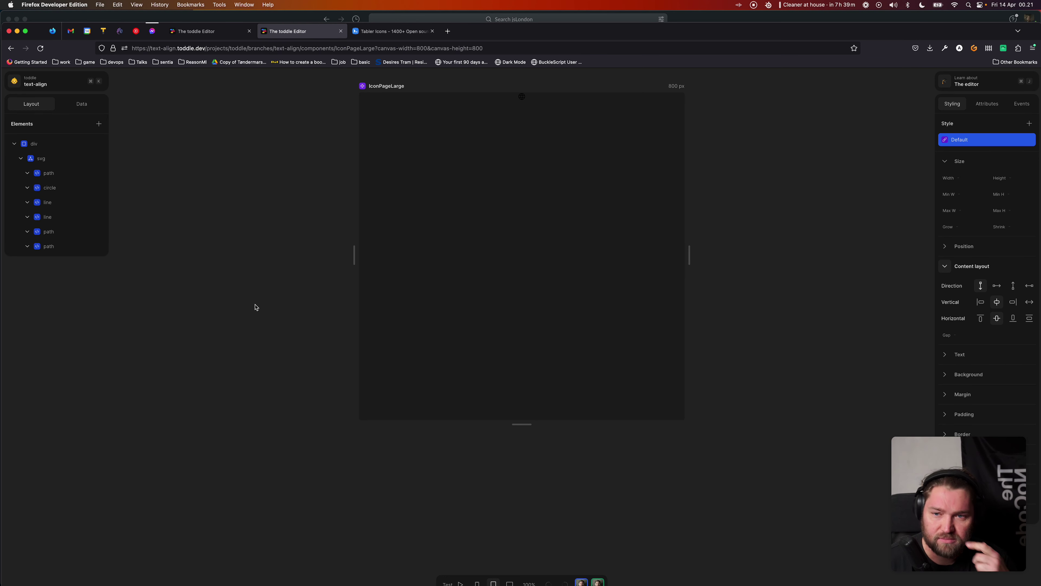
# - Search the project for the personal test component named after the author and open it in the preview editor
pyautogui.click(503, 317)
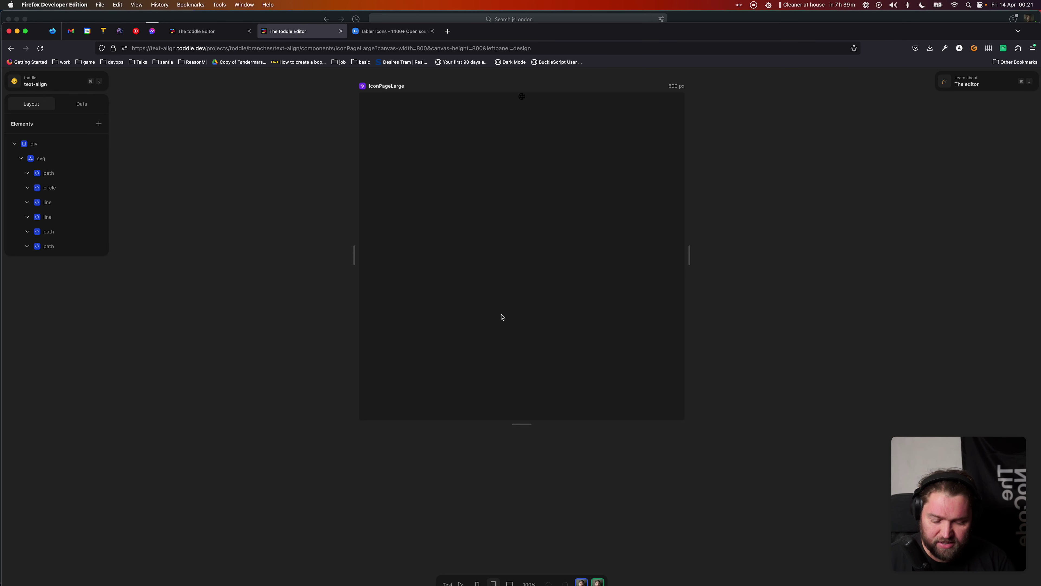
pyautogui.press('super+k')
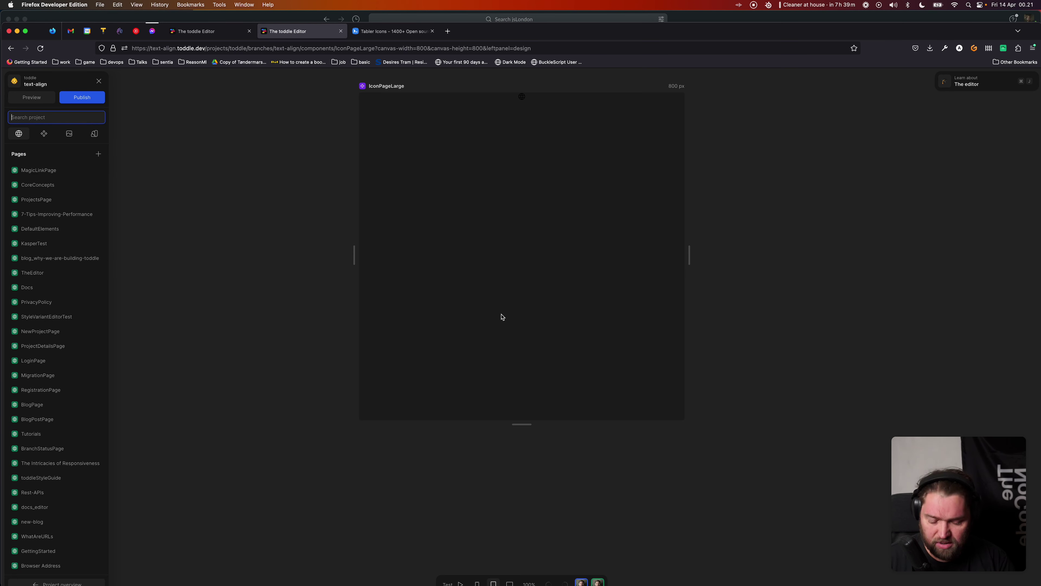
pyautogui.write('andreas')
pyautogui.press('Return')
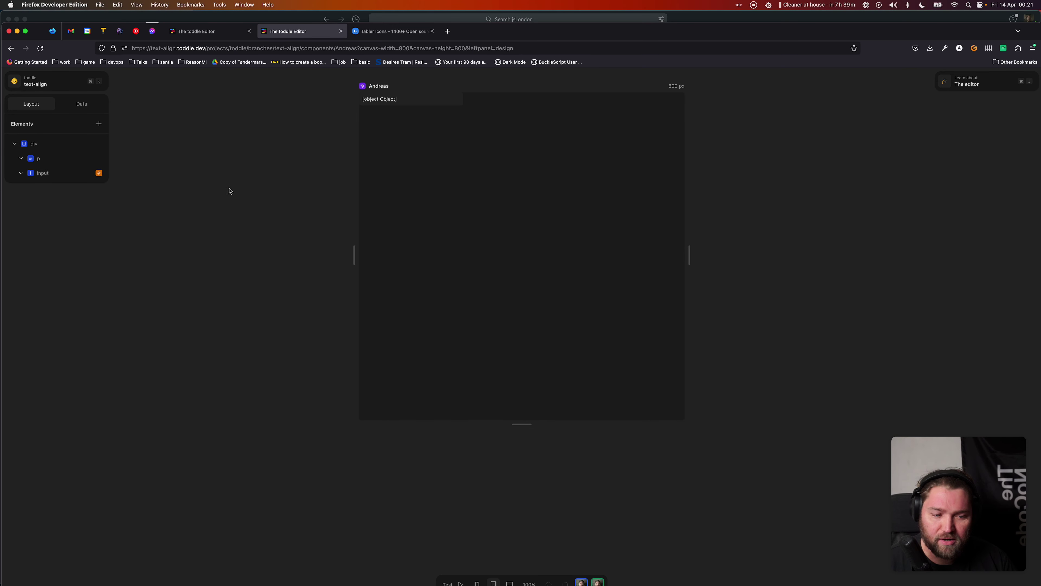
# - Delete the input and p elements from the test component and add a Heading 1 inside its root div
pyautogui.press('Delete')
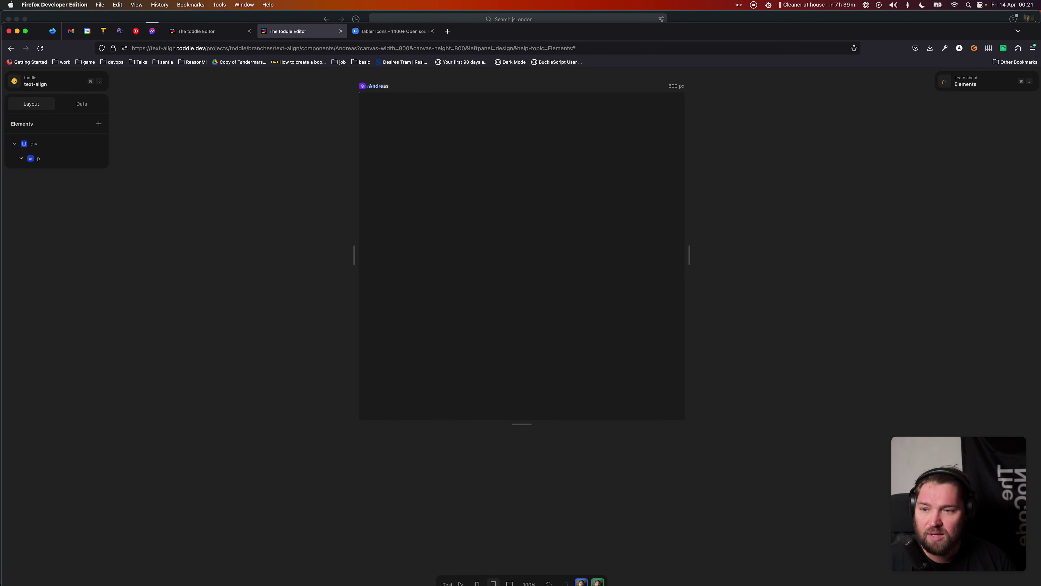
pyautogui.click(56, 158)
pyautogui.press('Delete')
pyautogui.click(54, 147)
pyautogui.write('aheadin')
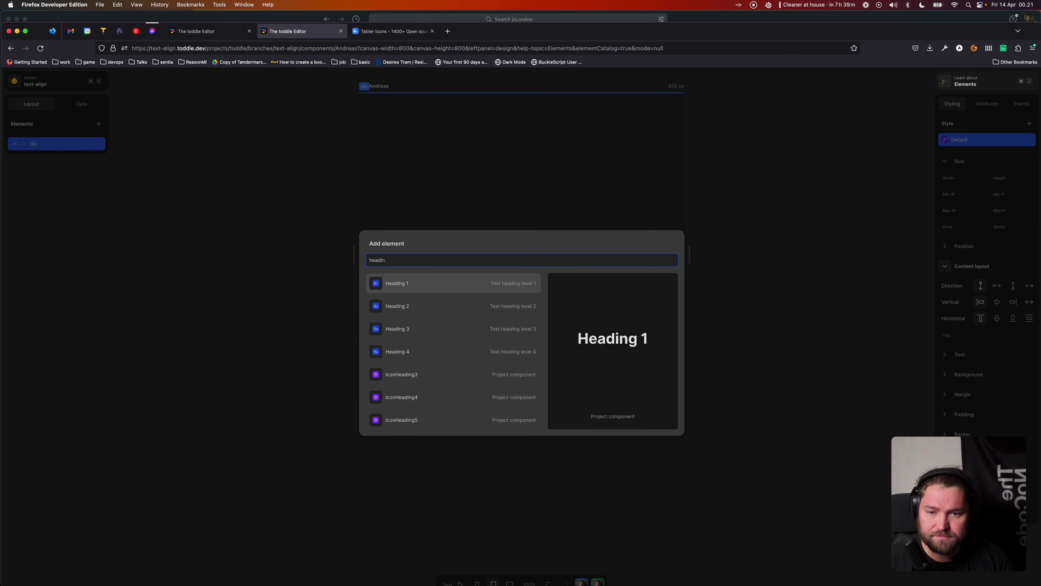
pyautogui.press('Return')
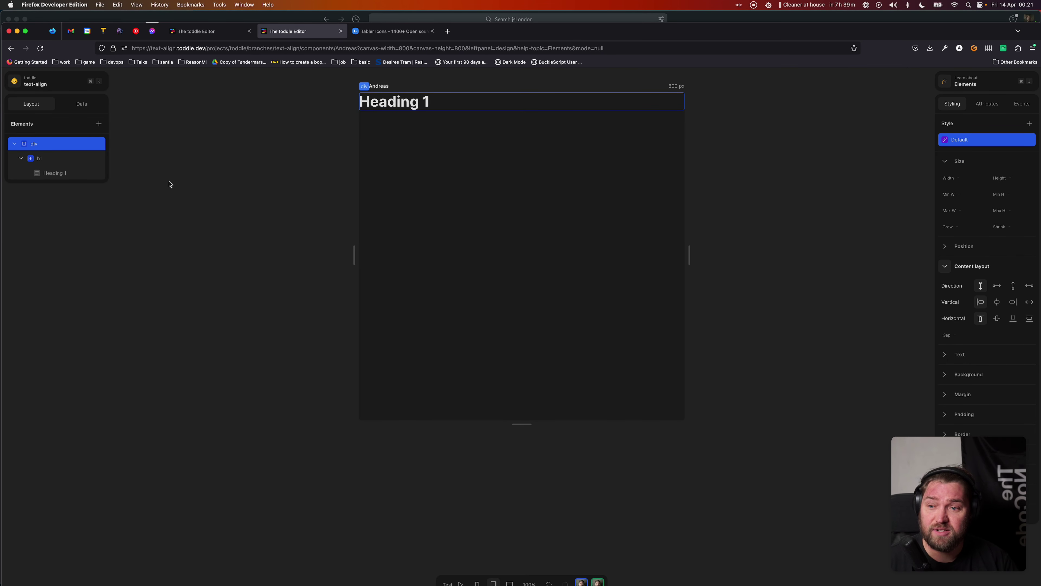
# - Test the h1 heading's text alignment by switching between center, right, justified and left, ending on left
pyautogui.click(40, 159)
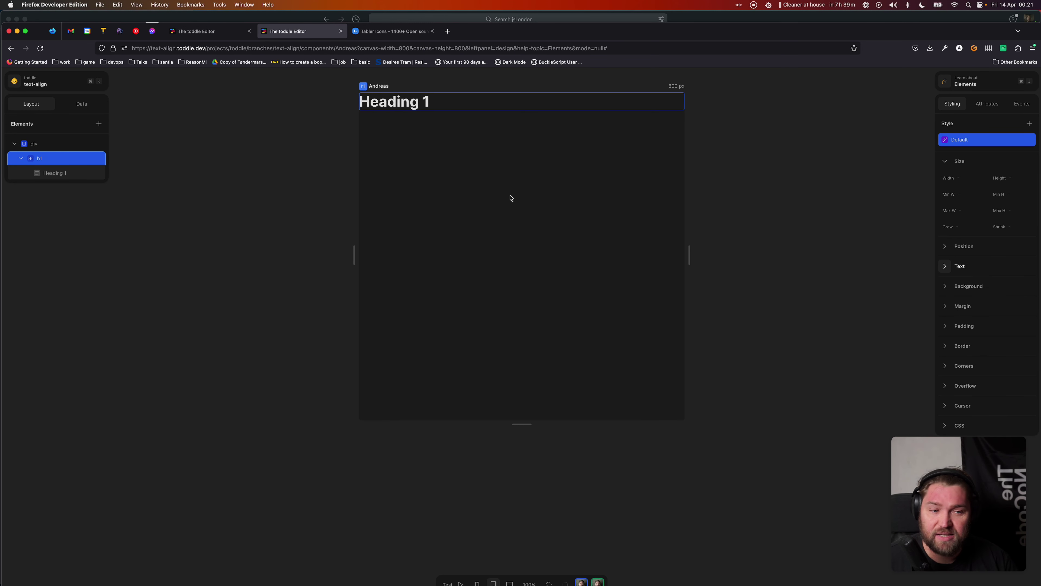
pyautogui.click(944, 268)
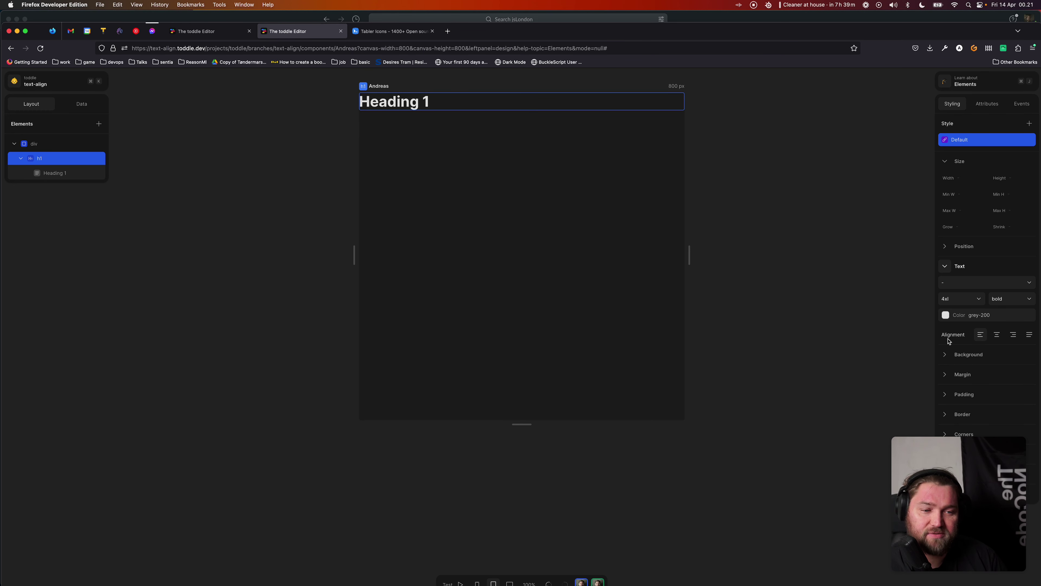
pyautogui.click(997, 336)
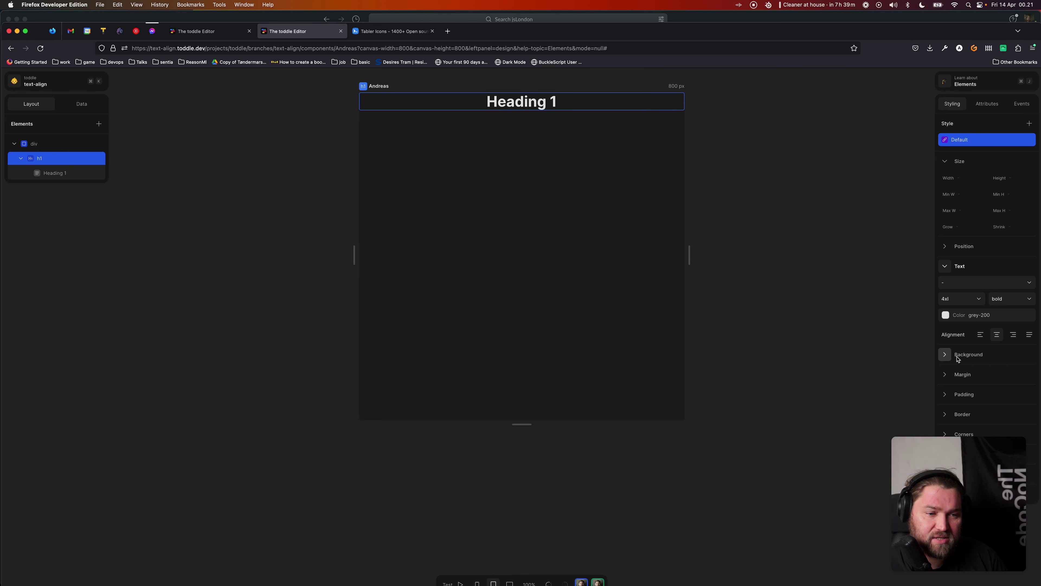
pyautogui.click(1017, 340)
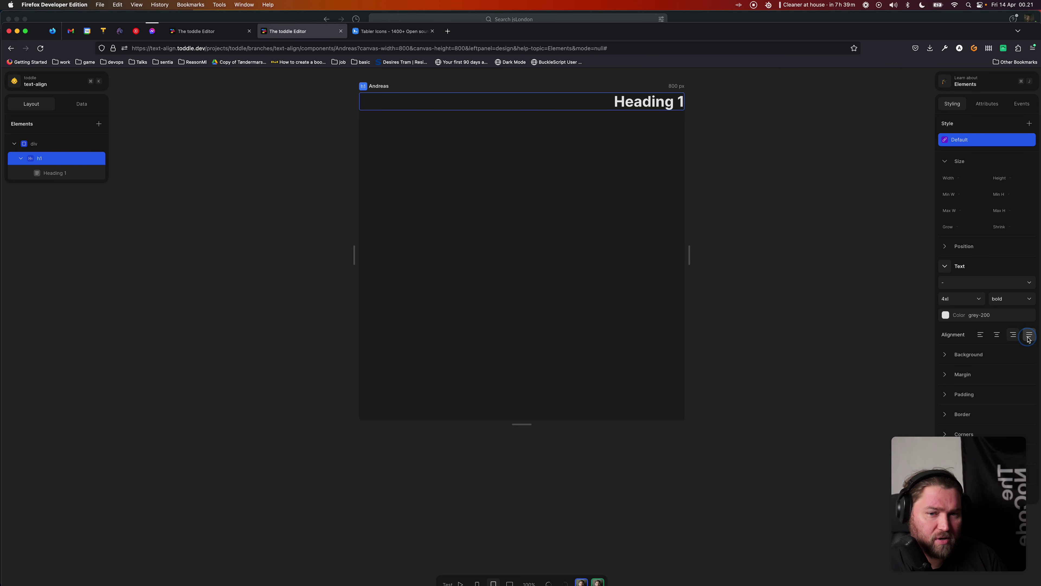
pyautogui.click(1028, 338)
pyautogui.click(981, 336)
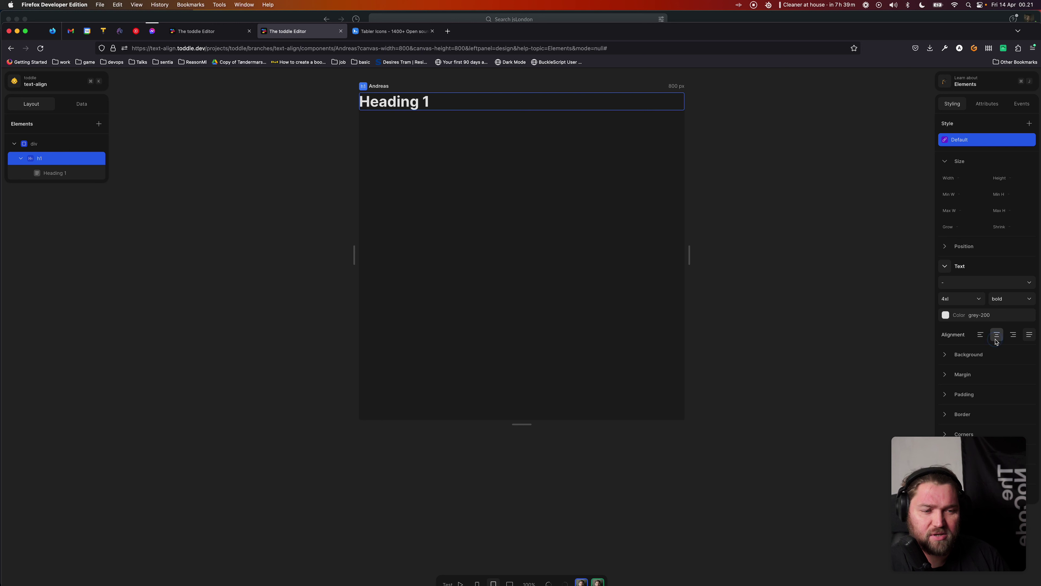
pyautogui.click(997, 336)
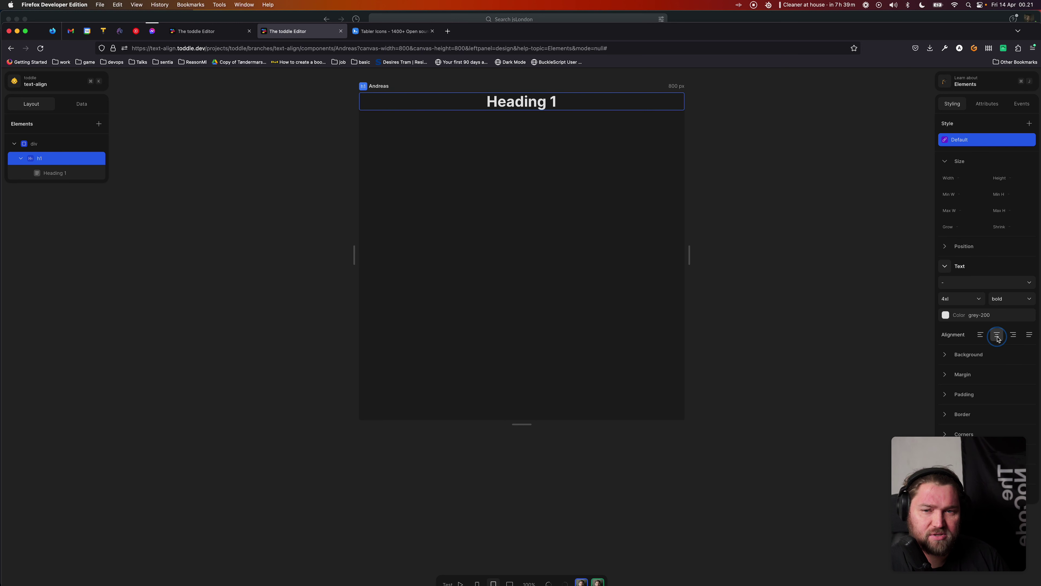
pyautogui.click(1014, 336)
pyautogui.click(984, 337)
pyautogui.click(997, 336)
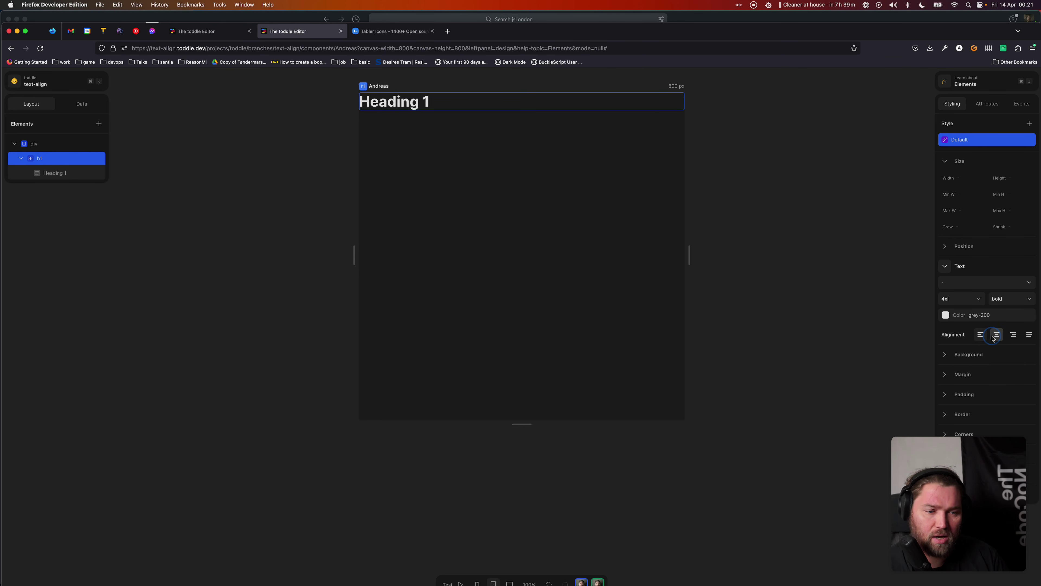
pyautogui.click(1013, 336)
pyautogui.click(1013, 336)
pyautogui.click(980, 335)
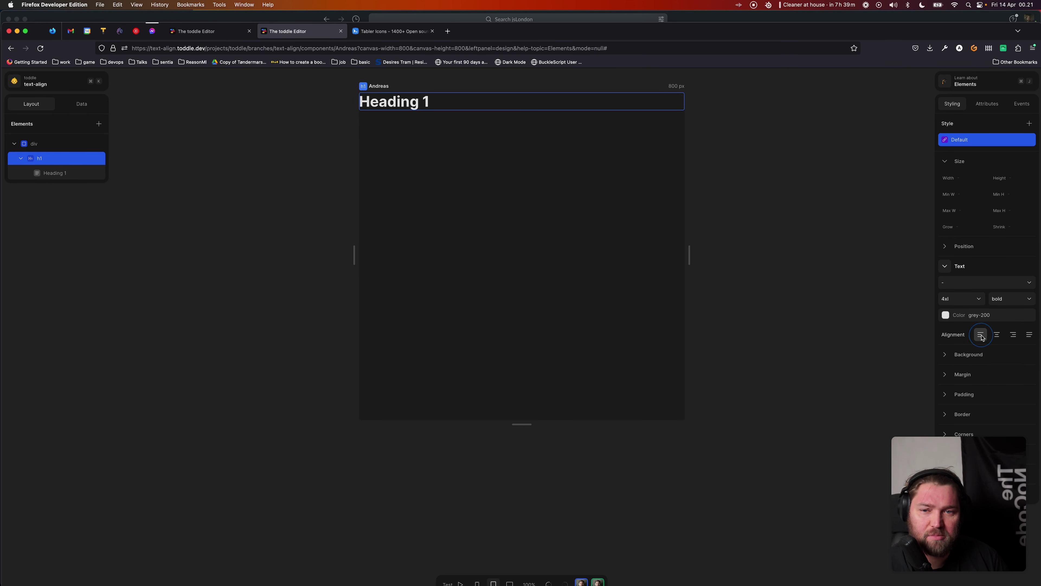
# - Reload the preview editor and center-align the h1 heading's text
pyautogui.press('super+r')
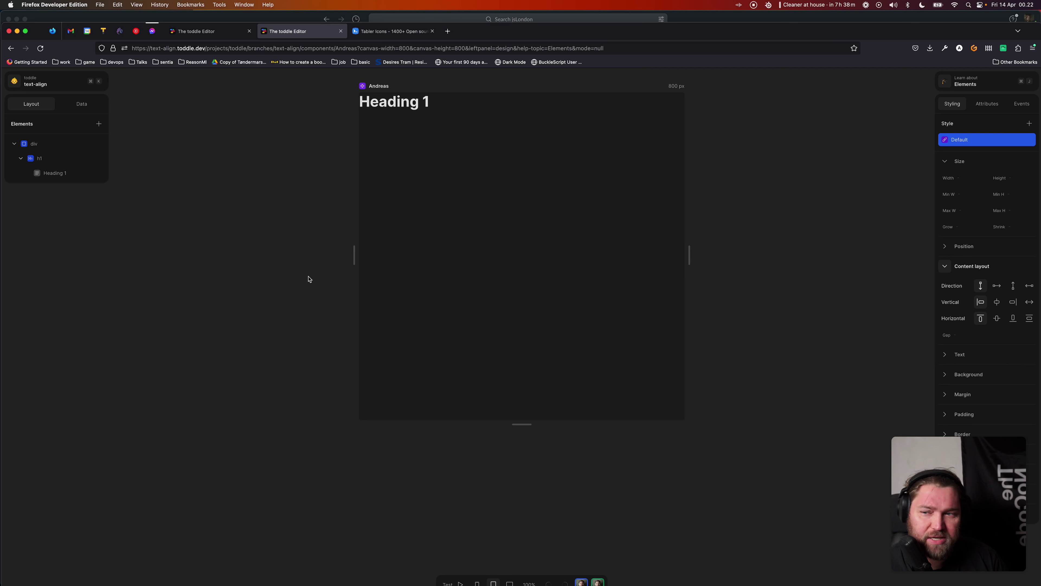
pyautogui.click(64, 159)
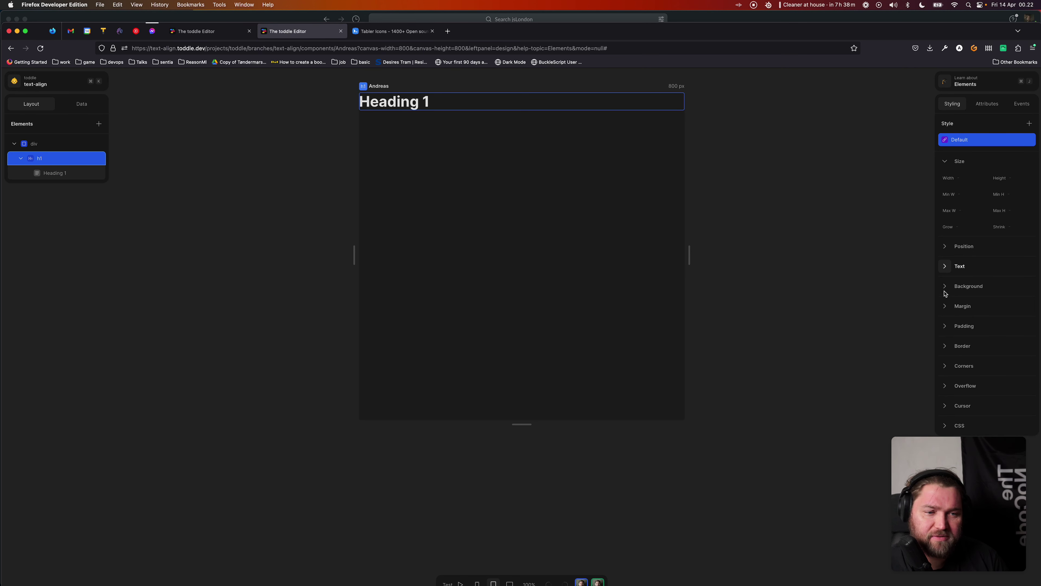
pyautogui.click(946, 267)
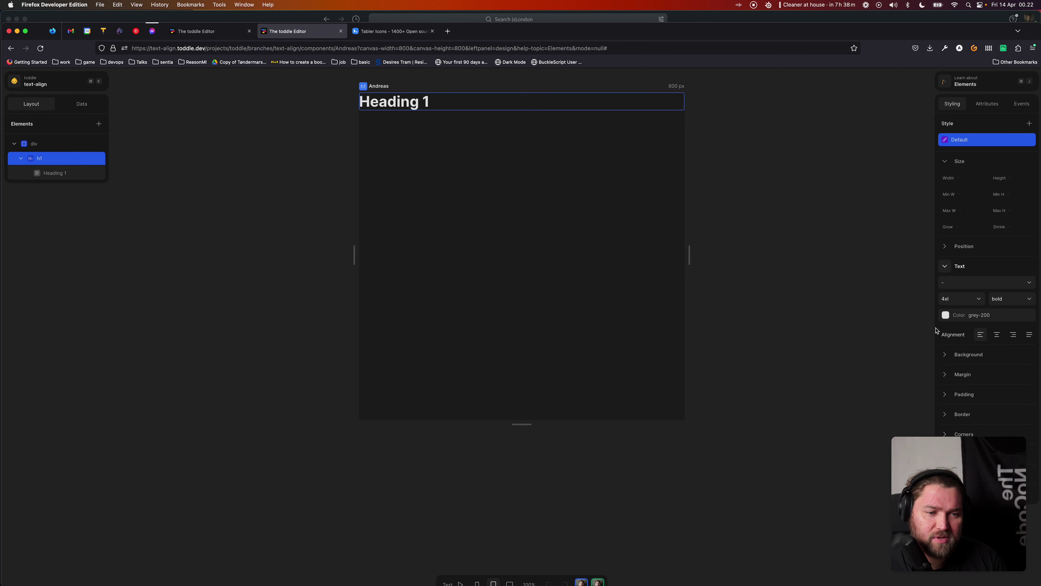
pyautogui.click(998, 335)
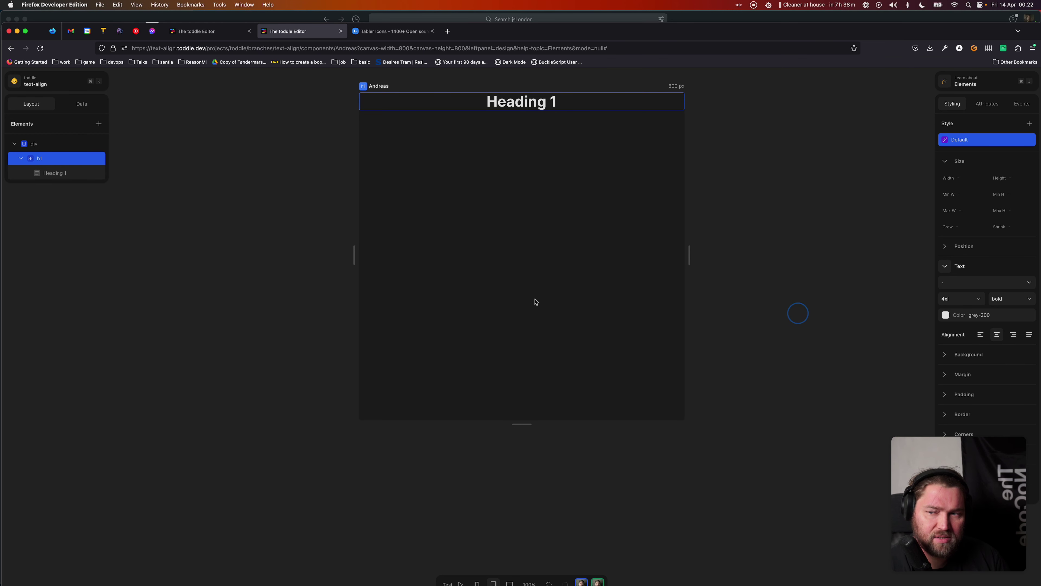
# - Delete the h1 from the test component and add a new Heading 1 inside the root div
pyautogui.press('BackSpace')
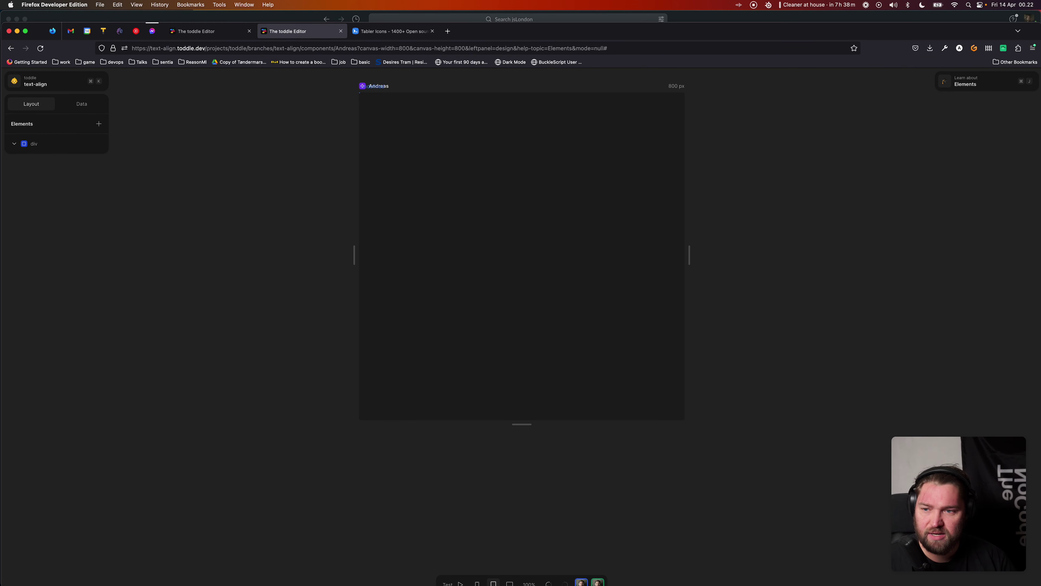
pyautogui.write('ahead')
pyautogui.press('Down')
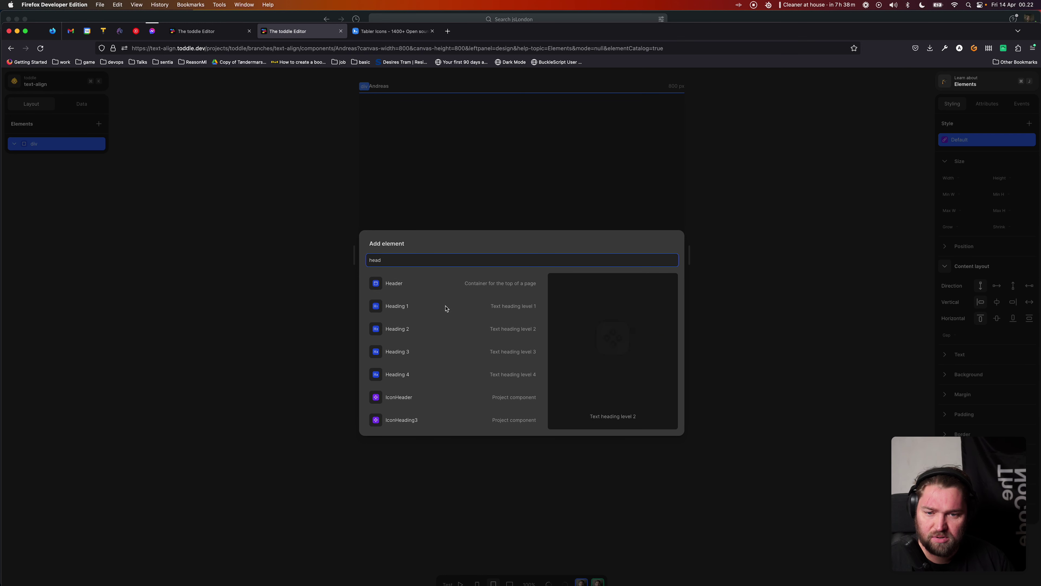
pyautogui.click(412, 306)
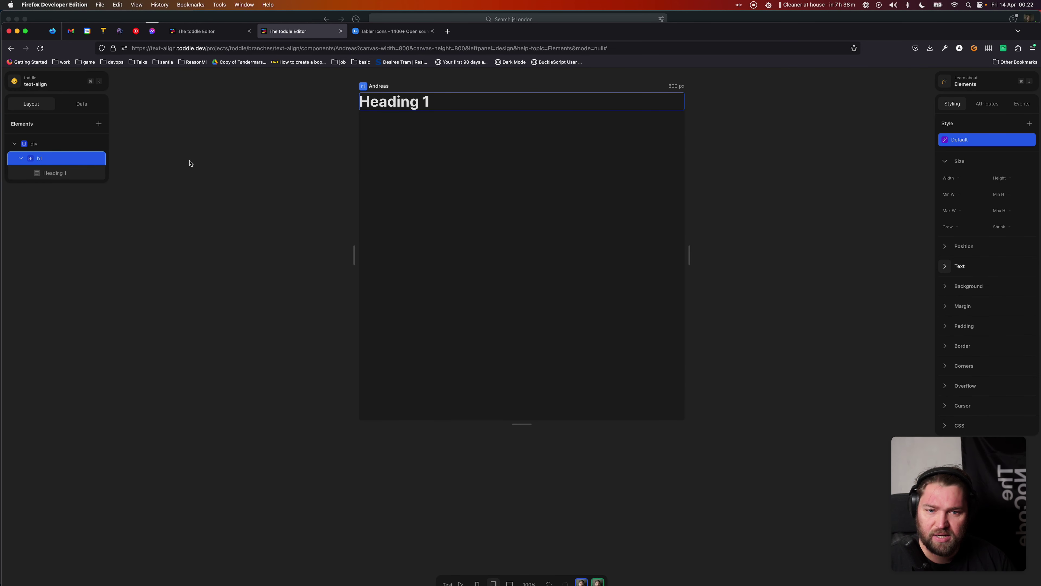
# - Try the center, left and right text alignments on the new Heading 1, and finish with justified
pyautogui.click(944, 267)
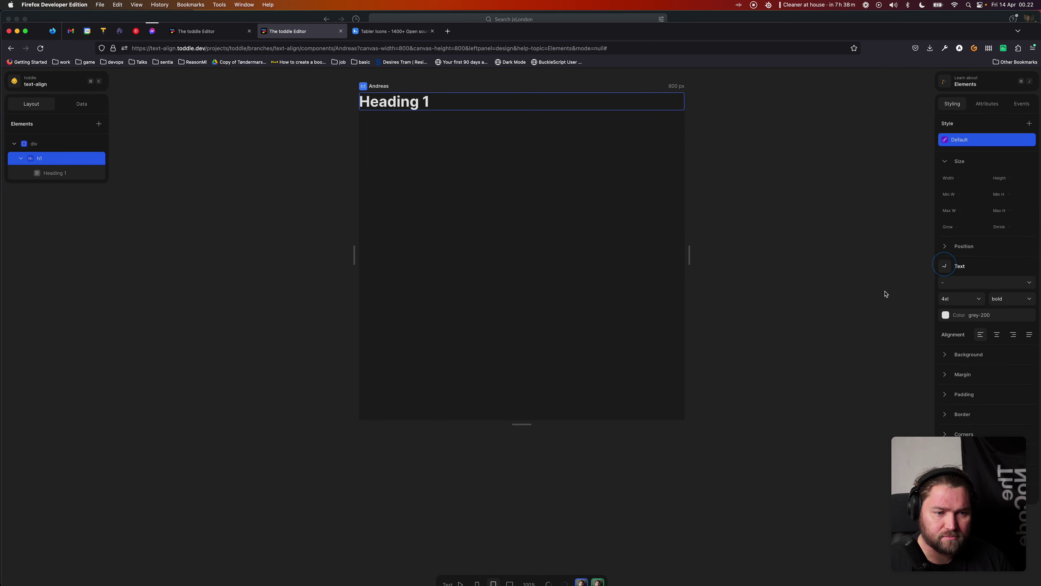
pyautogui.click(998, 335)
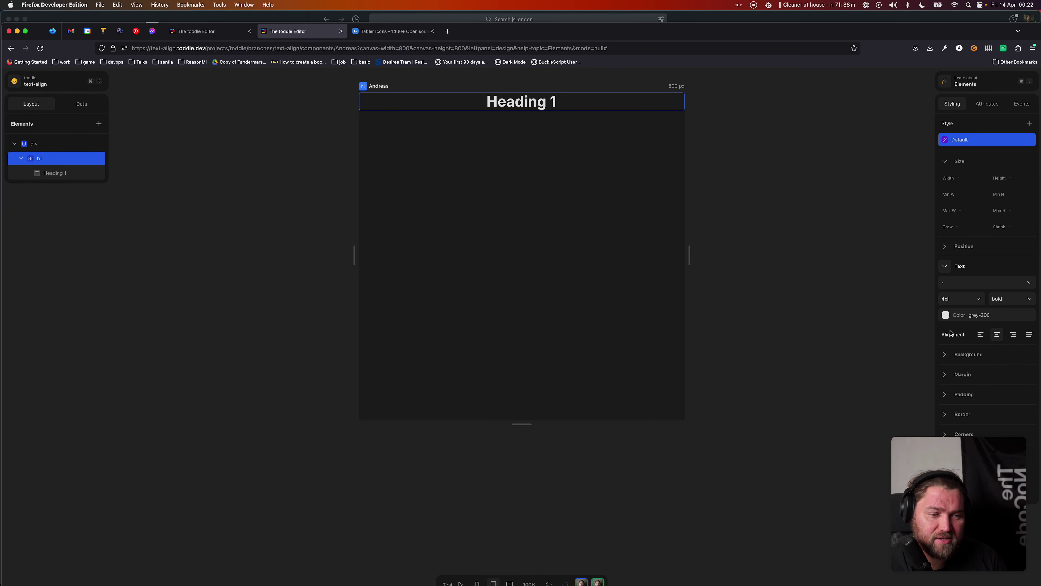
pyautogui.click(980, 335)
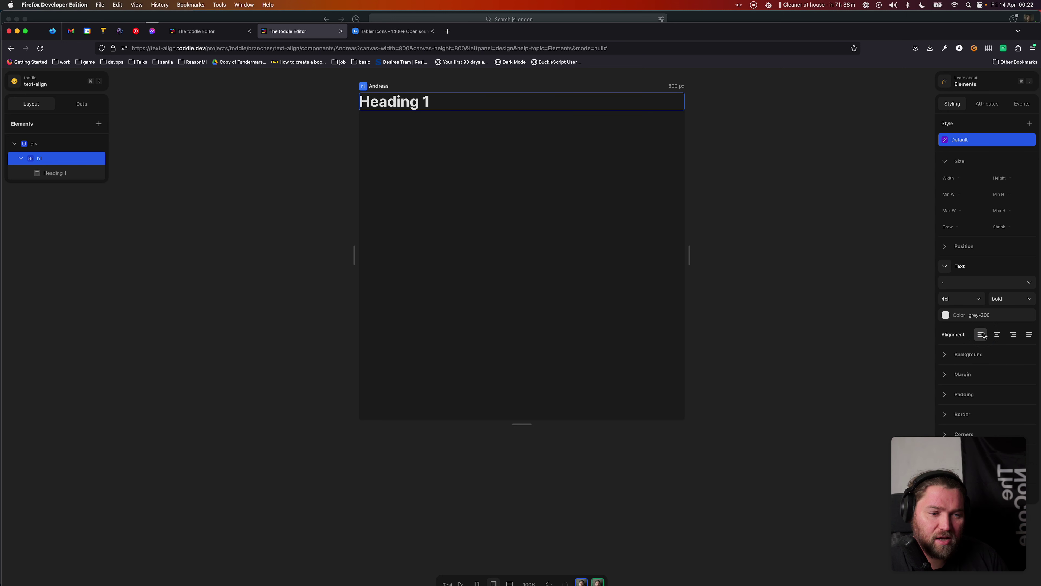
pyautogui.click(997, 334)
pyautogui.click(1013, 334)
pyautogui.click(1029, 334)
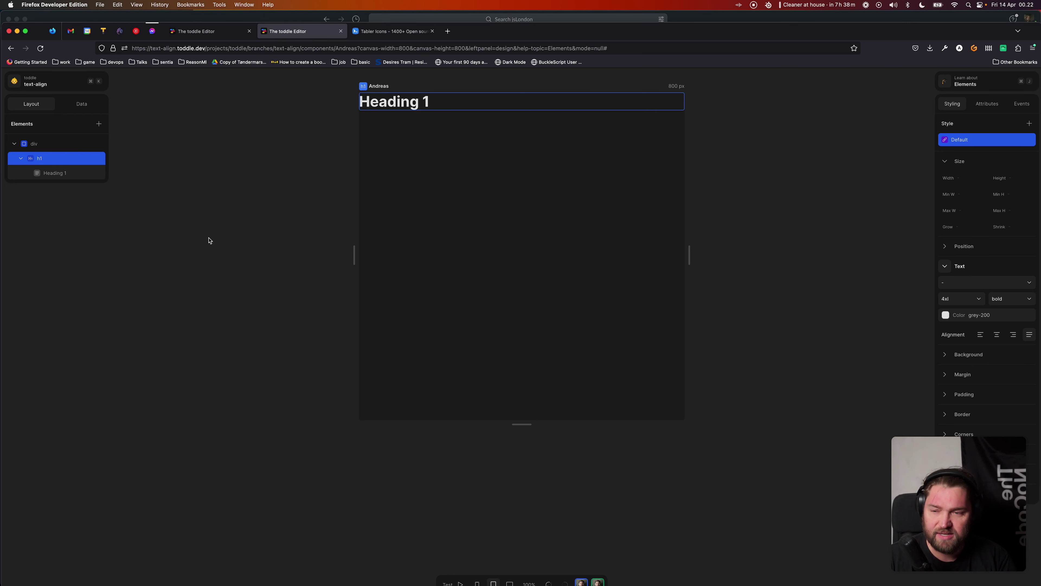
# - Publish the text-align branch with the comment "Allow users to align text" followed by a pen emoji
pyautogui.click(56, 81)
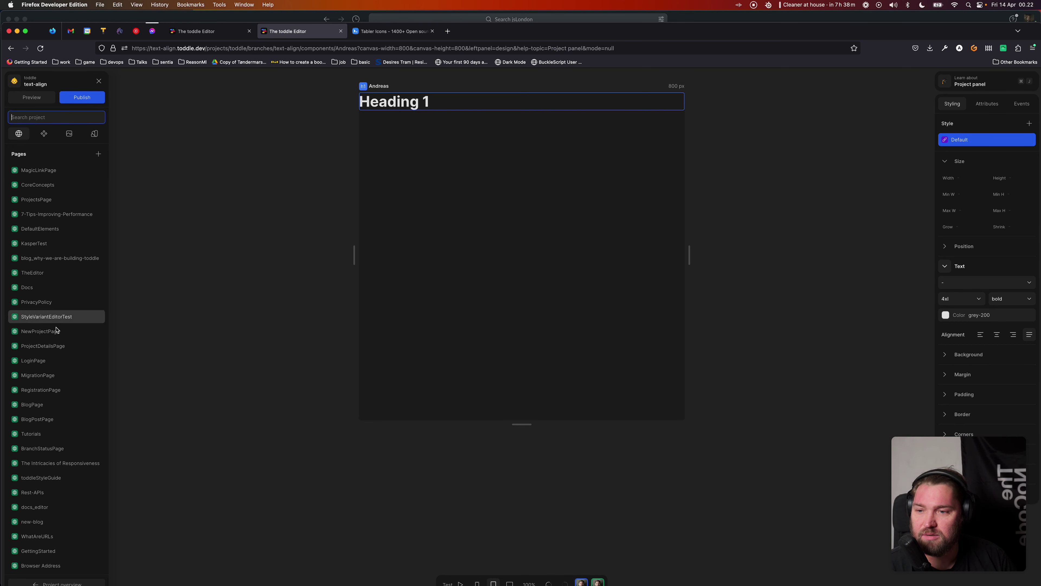
pyautogui.click(80, 98)
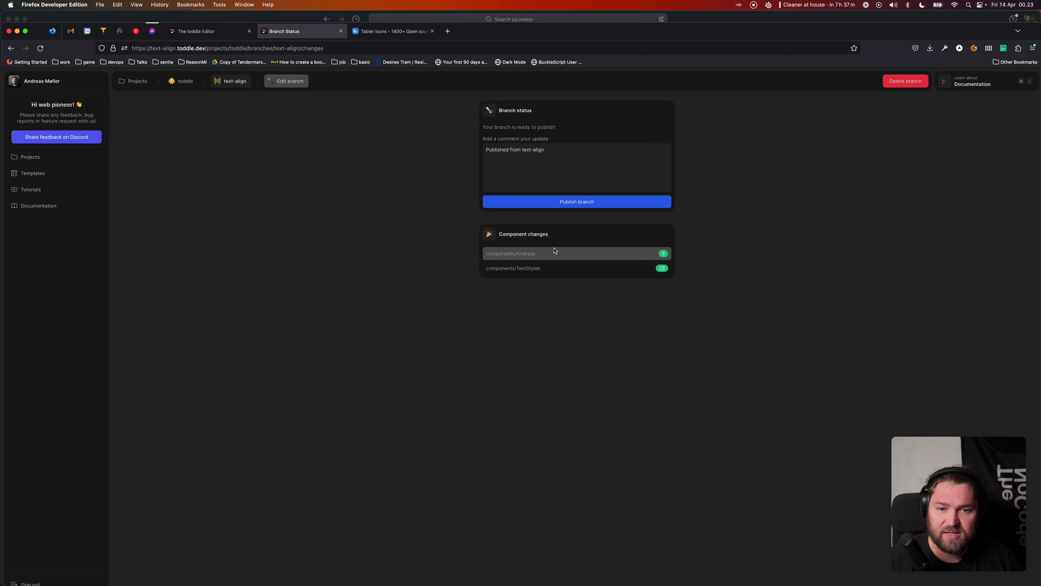
pyautogui.click(573, 157)
pyautogui.press('super+a')
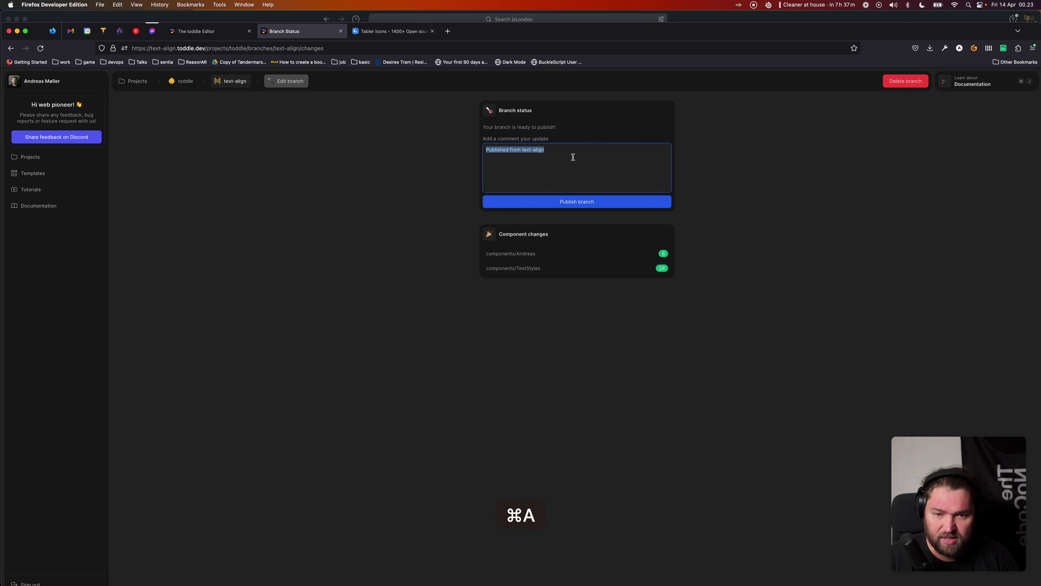
pyautogui.write('Add aligment to')
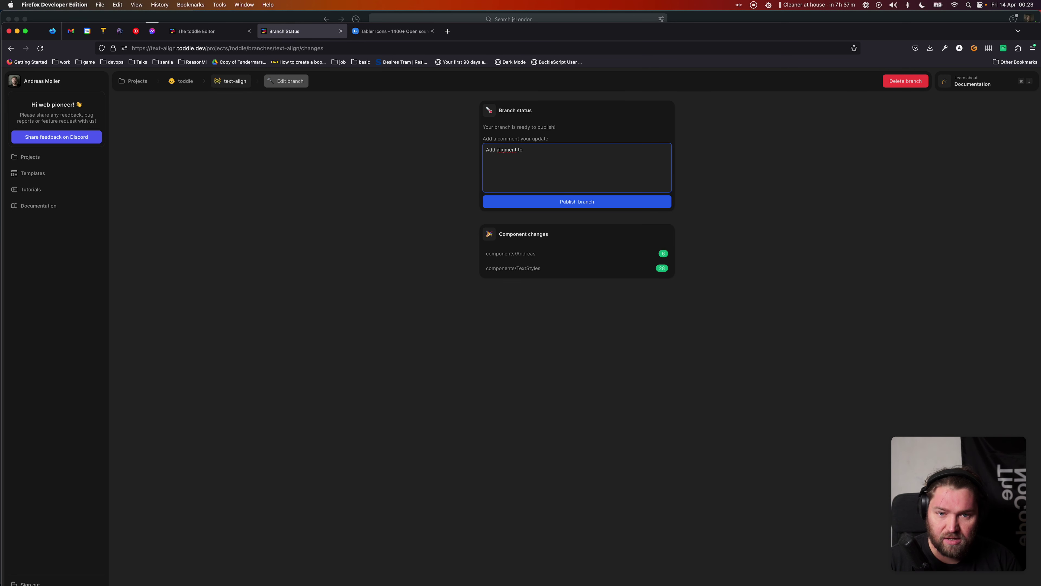
pyautogui.press('super+BackSpace')
pyautogui.write('Allow users to')
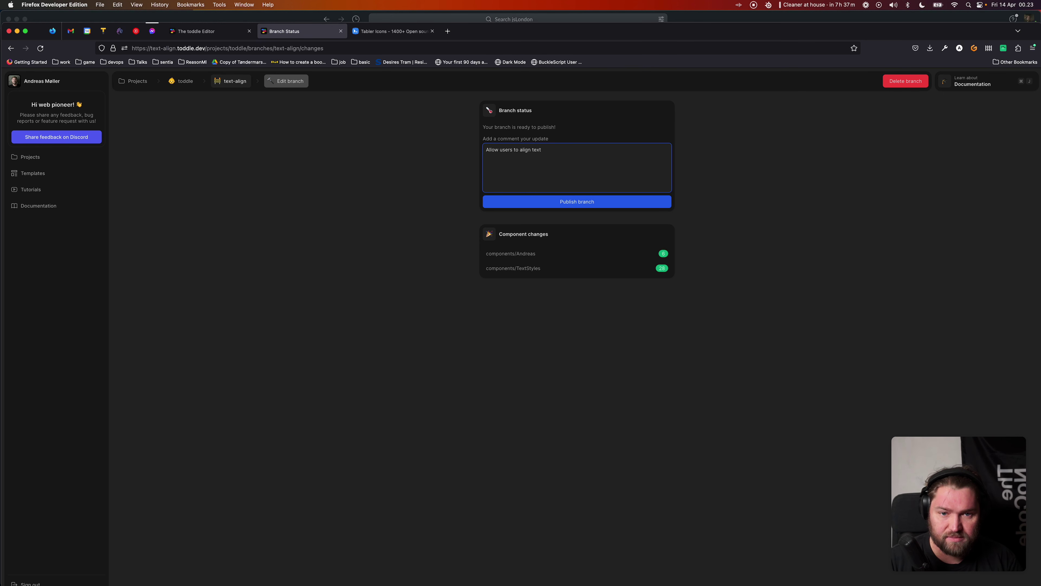
pyautogui.press('ctrl+super+space')
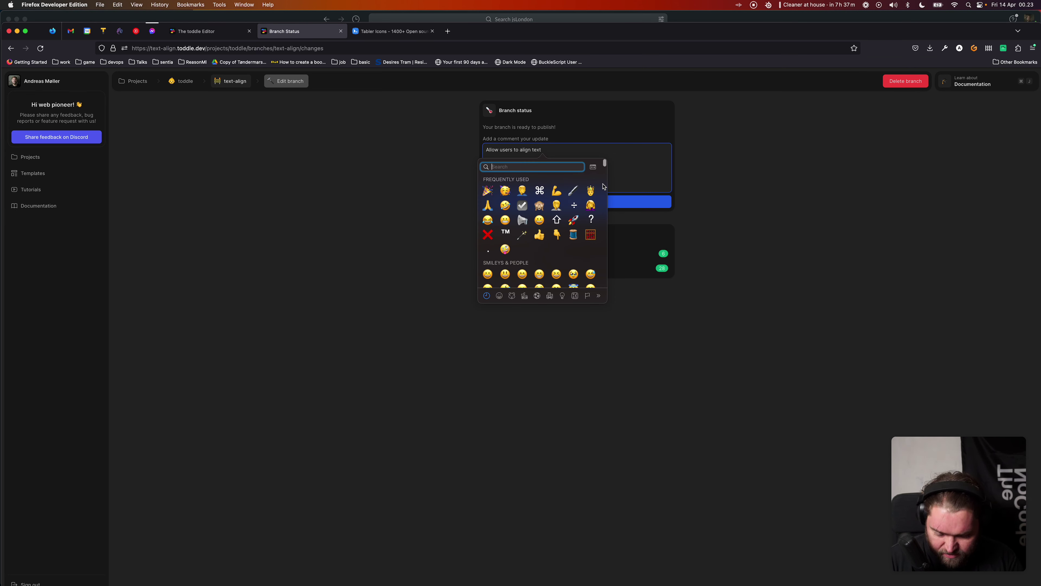
pyautogui.write('pen')
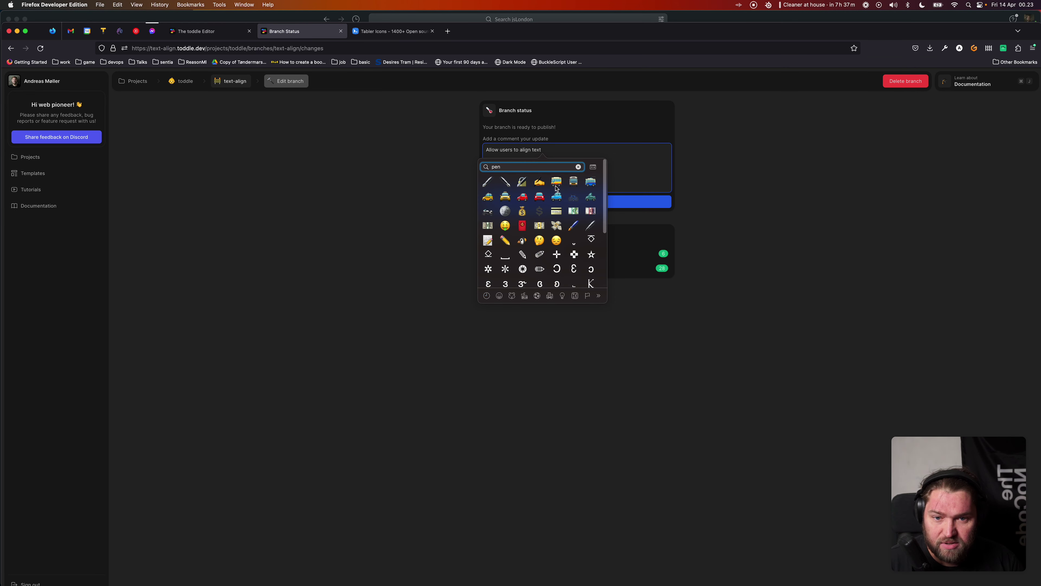
pyautogui.click(506, 184)
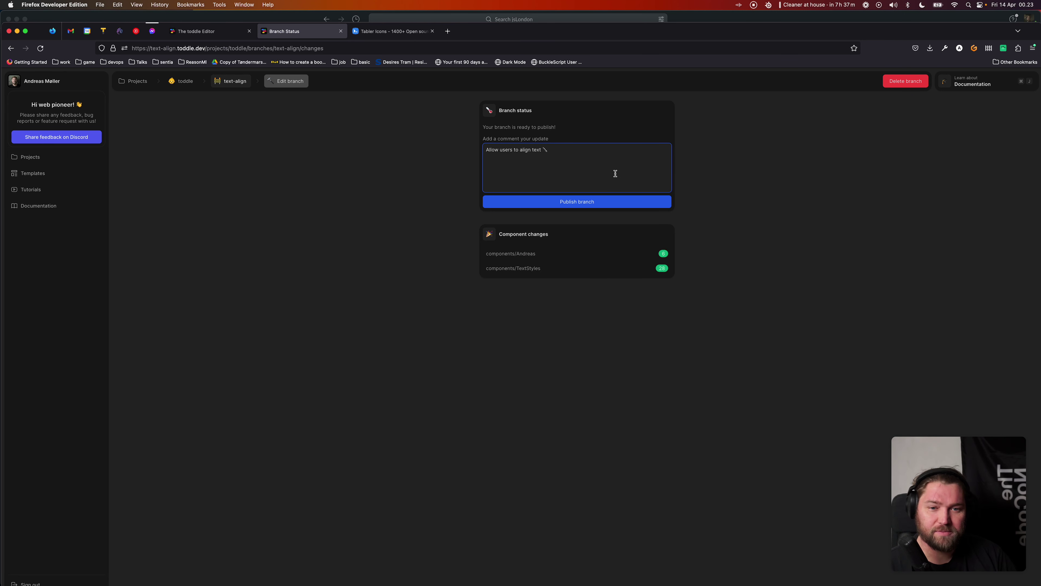
pyautogui.click(574, 201)
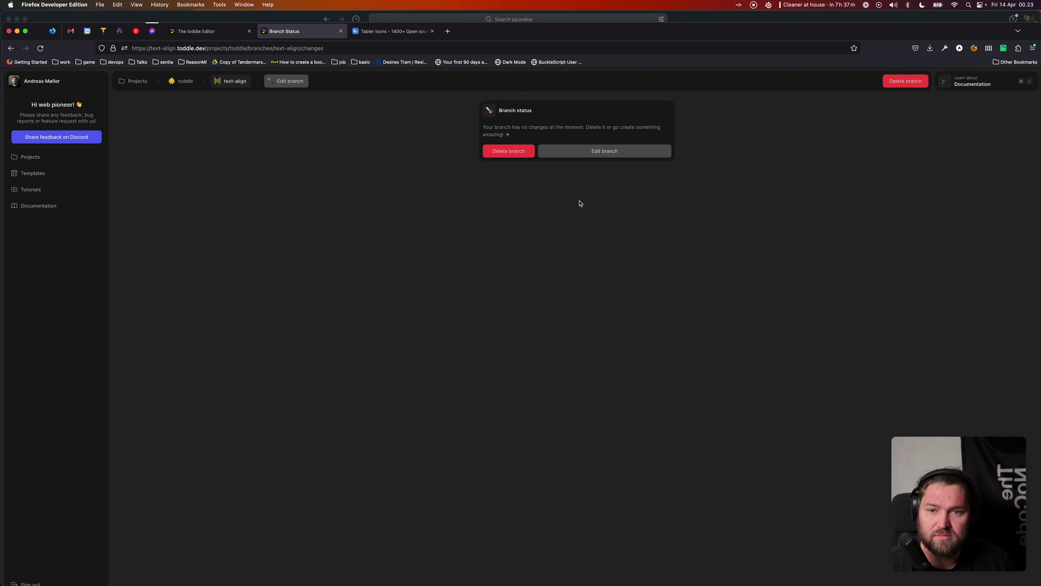
# - Delete the published text-align branch and go to the Toddle project overview from the original editor
pyautogui.click(494, 156)
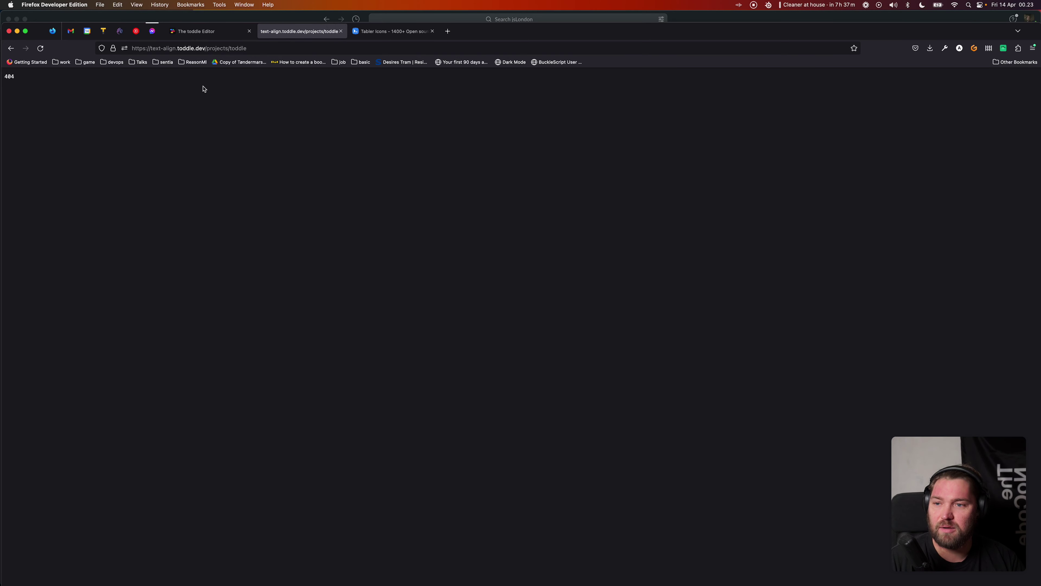
pyautogui.click(196, 31)
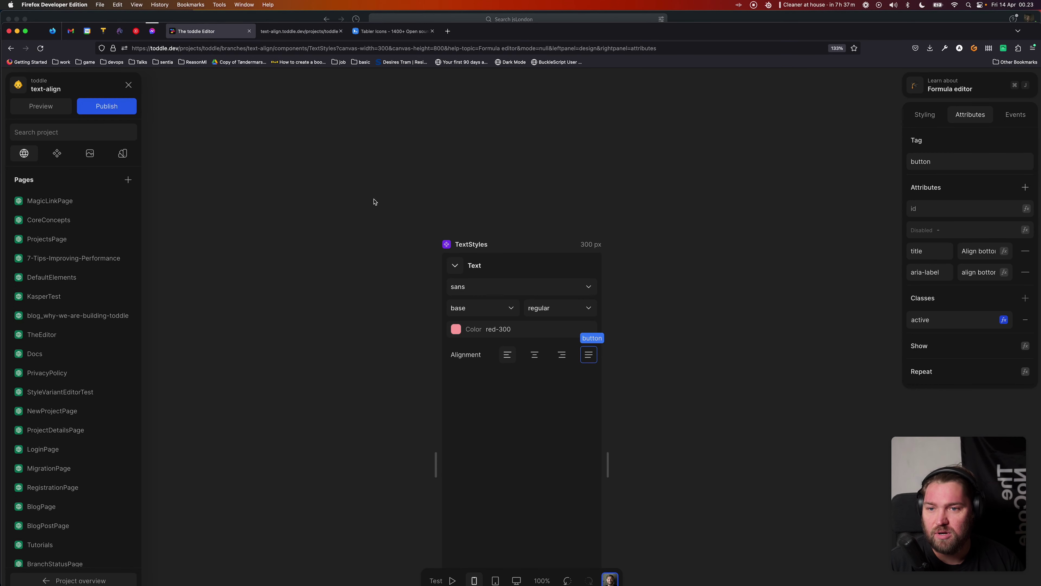
pyautogui.press('super+r')
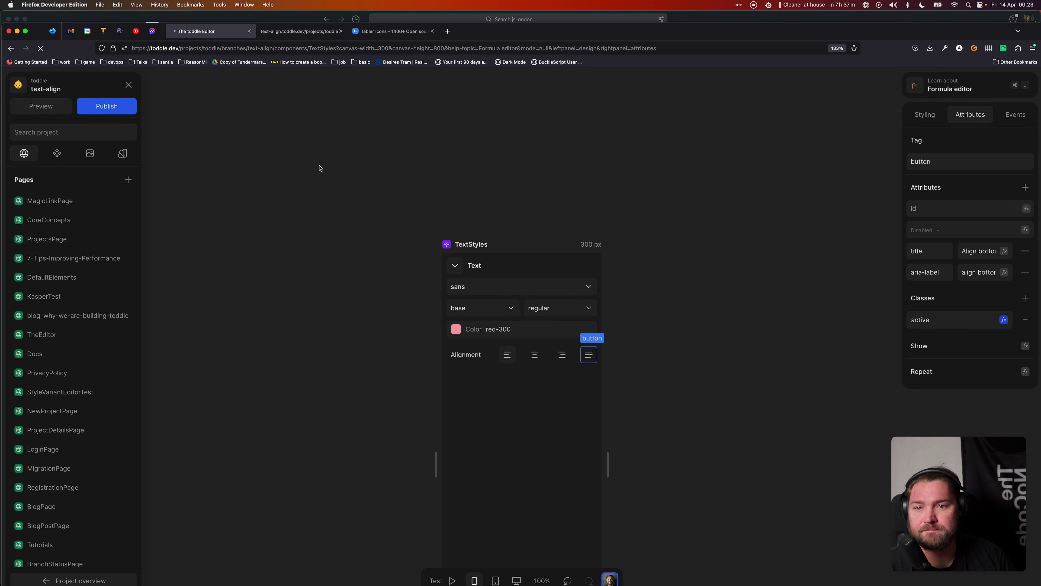
pyautogui.click(256, 48)
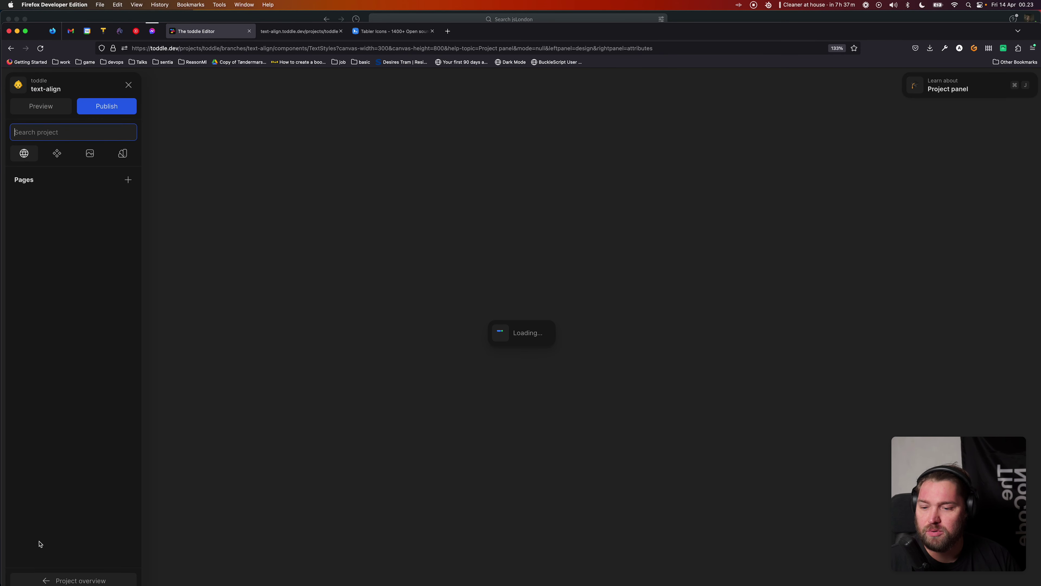
pyautogui.moveTo(188, 584)
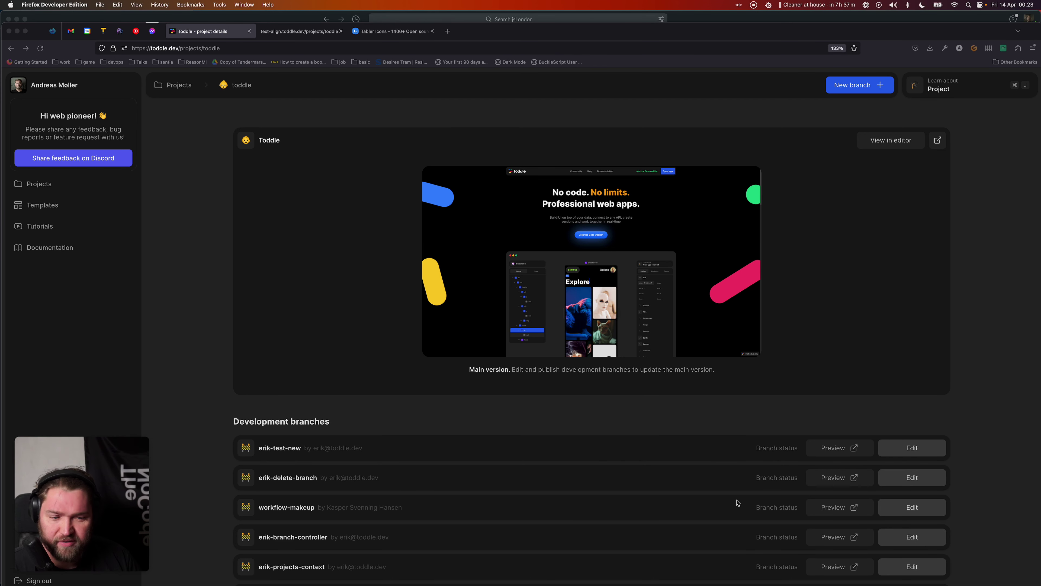
# - Open the first listed development branch for editing and check the text alignment controls for the svg's first line element
pyautogui.click(922, 449)
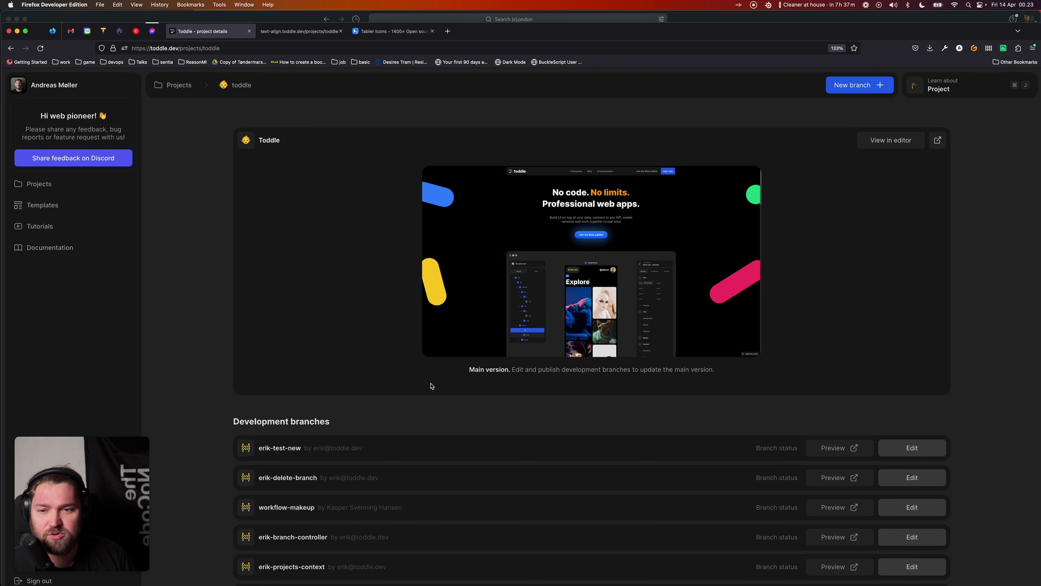
pyautogui.click(917, 452)
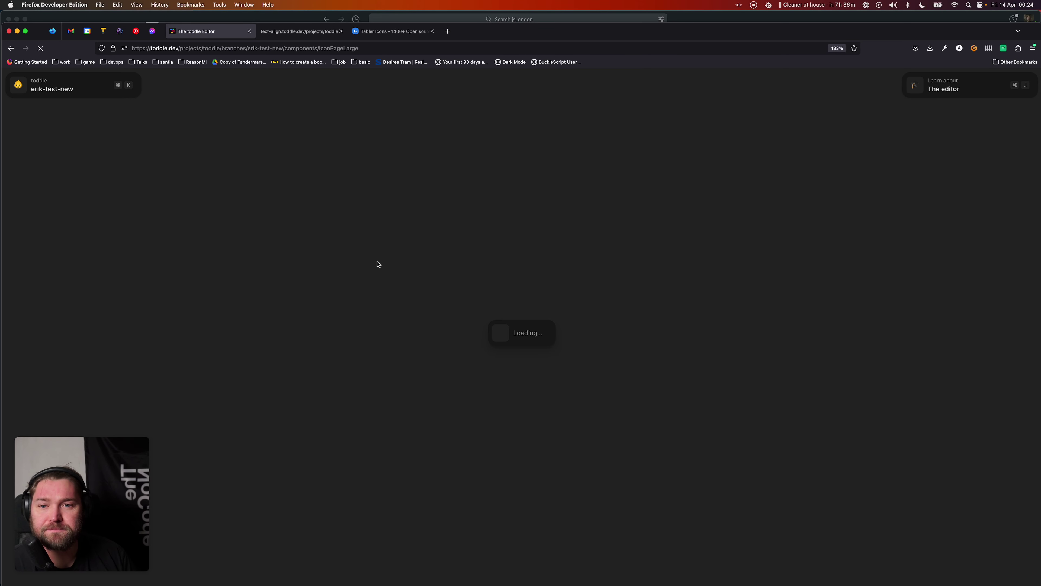
pyautogui.click(93, 240)
pyautogui.click(915, 326)
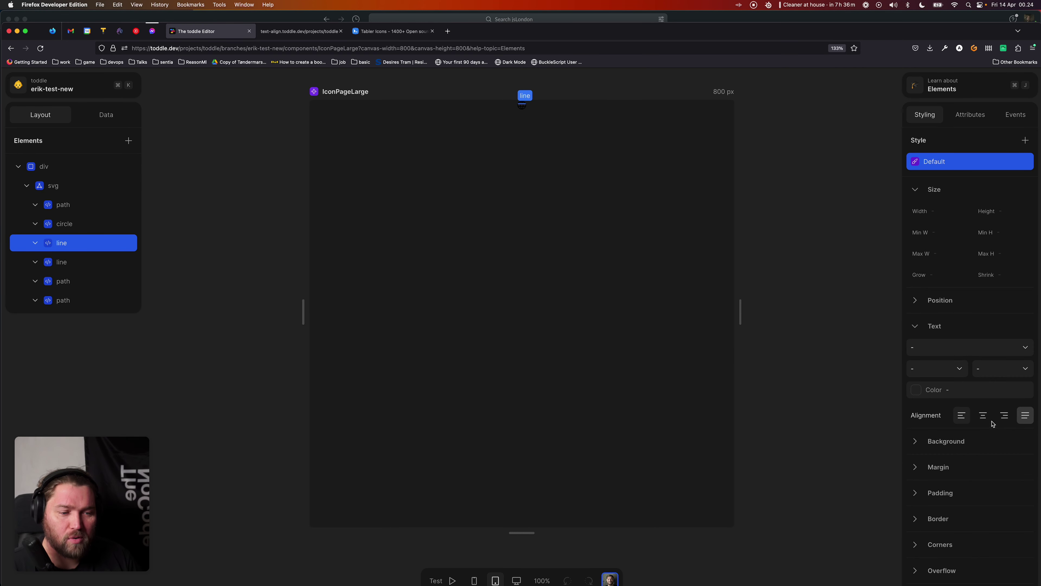
pyautogui.click(812, 409)
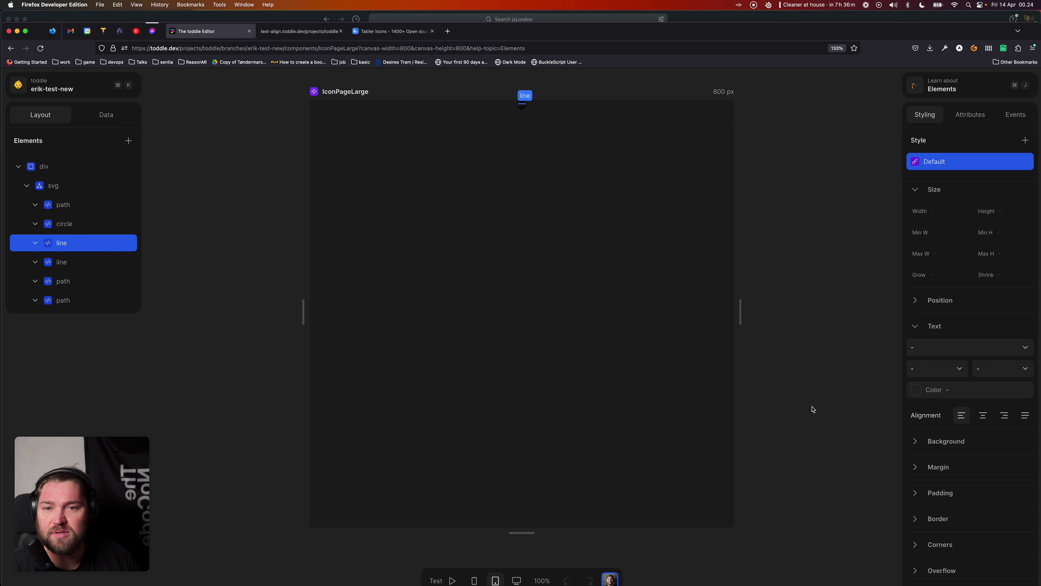